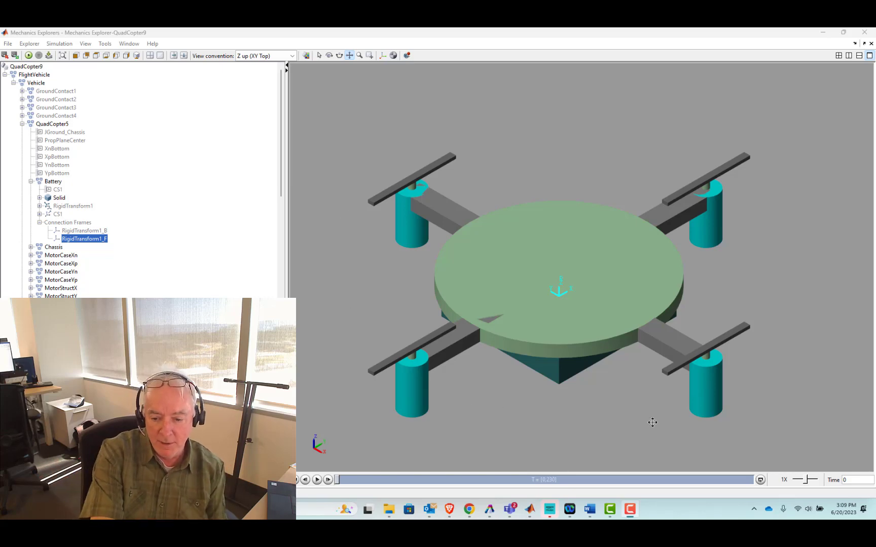
Bring SimWise 4D forward and start an empty Untitled8 document, rotating the view of its axes.
{"action": "mouse_move", "coordinate": [488, 511]}
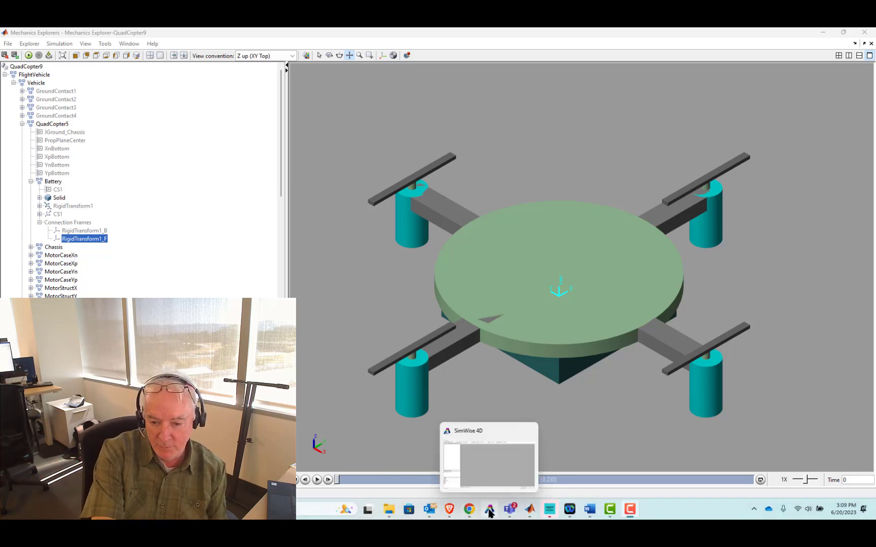
{"action": "left_click", "coordinate": [489, 464]}
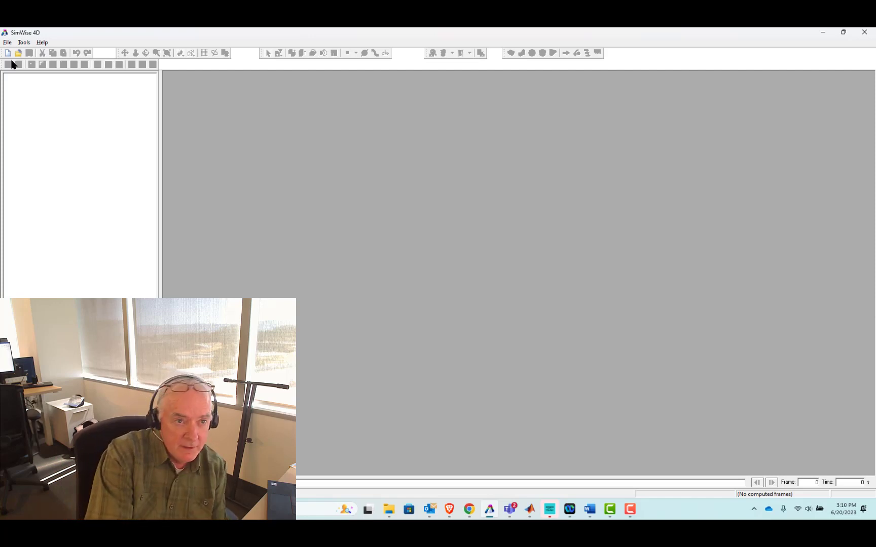
{"action": "left_click", "coordinate": [8, 53]}
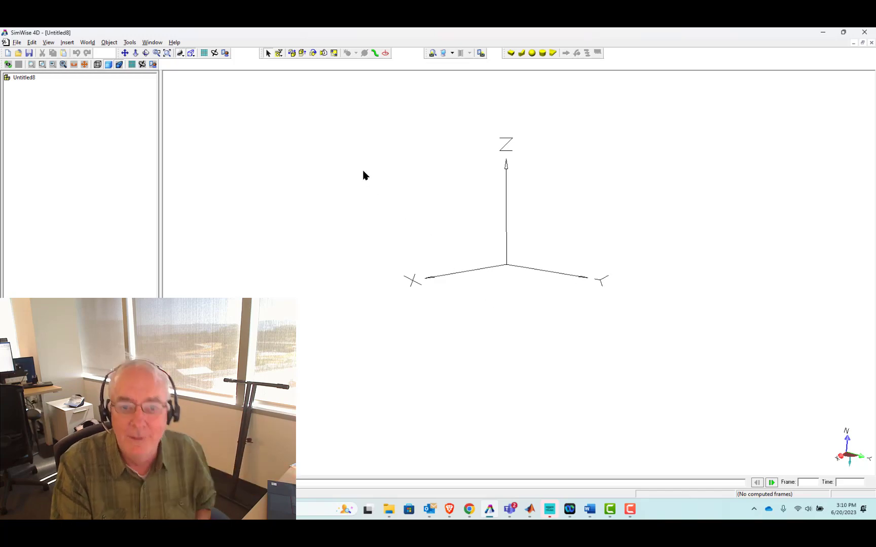
{"action": "mouse_move", "coordinate": [531, 304]}
{"action": "middle_mouse_down"}
{"action": "mouse_move", "coordinate": [520, 309]}
{"action": "mouse_move", "coordinate": [520, 295]}
{"action": "mouse_move", "coordinate": [541, 309]}
{"action": "mouse_move", "coordinate": [532, 304]}
{"action": "middle_mouse_up"}
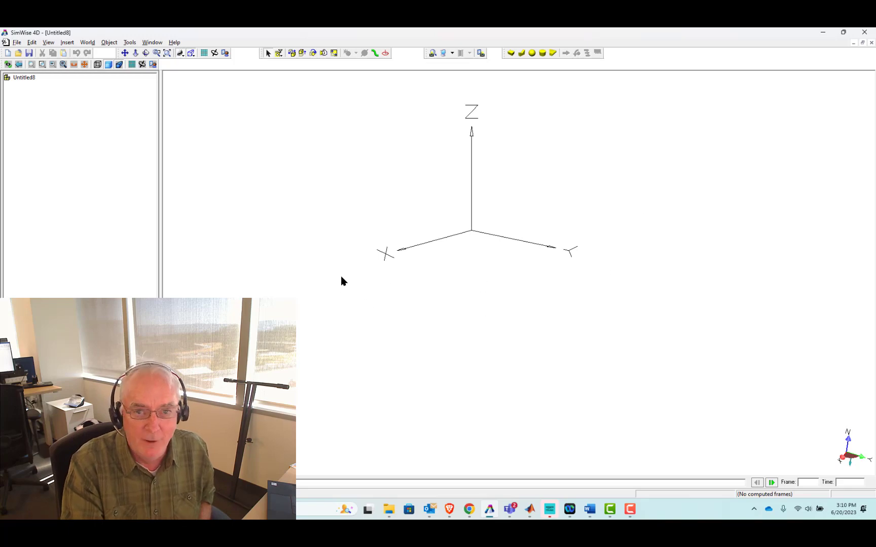
Draw a cylinder named Chassis with radius 1.5 m and height 0.2 m.
{"action": "left_click", "coordinate": [544, 53]}
{"action": "left_click_drag", "start_coordinate": [444, 280], "coordinate": [509, 275]}
{"action": "double_click", "coordinate": [472, 295]}
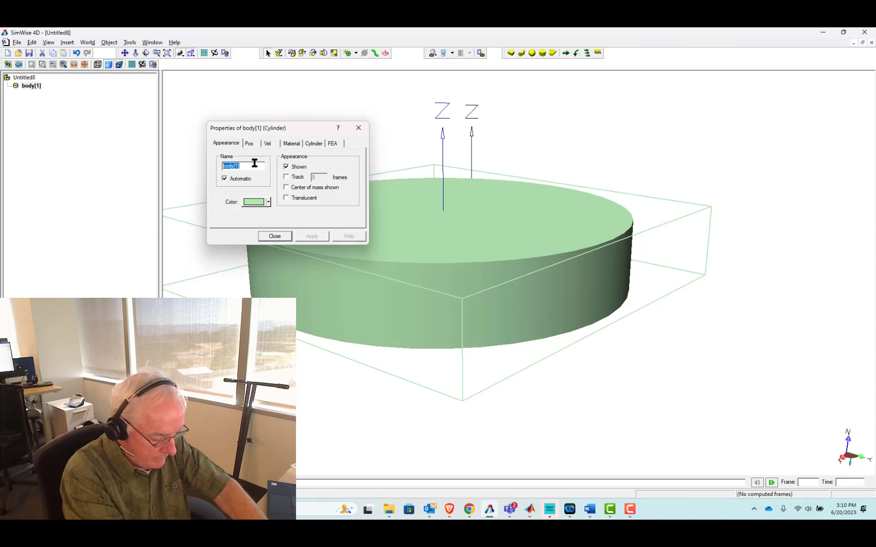
{"action": "type", "text": "Chassis"}
{"action": "left_click", "coordinate": [314, 144]}
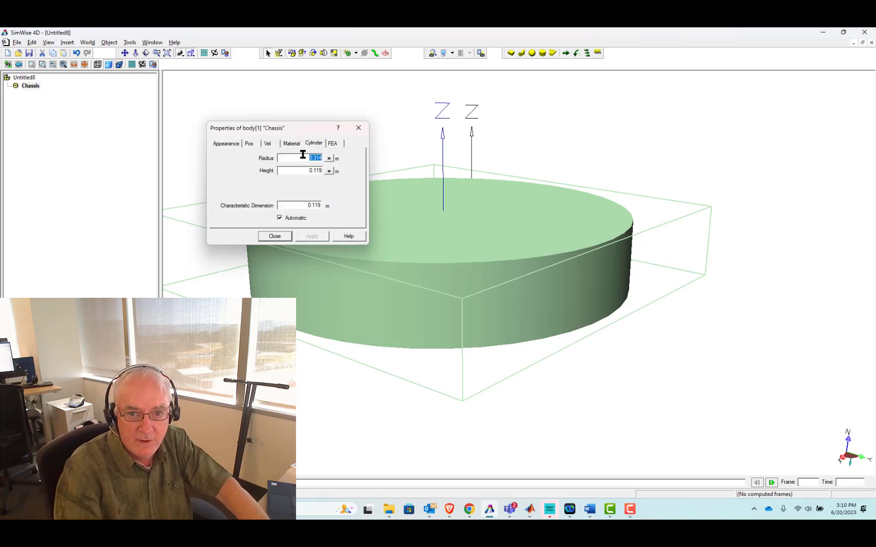
{"action": "type", "text": "1.5"}
{"action": "key", "text": "Tab"}
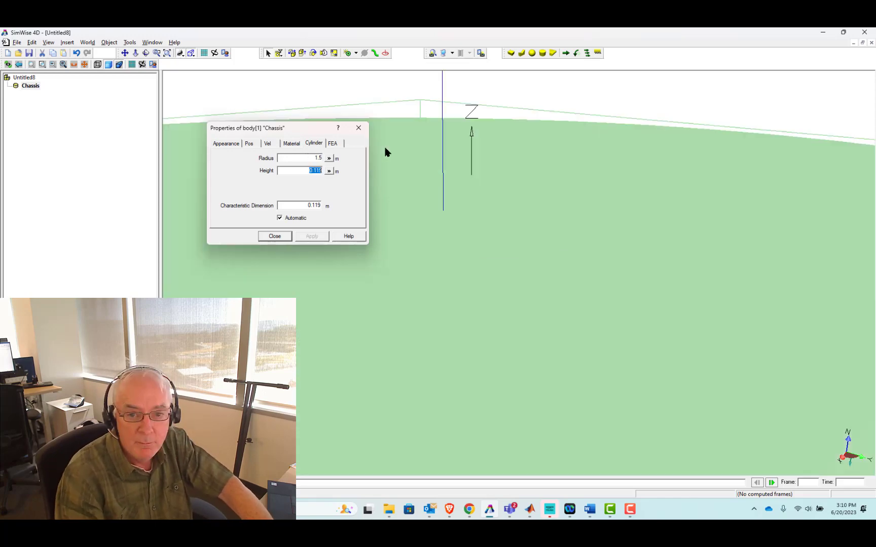
{"action": "type", "text": "0.2"}
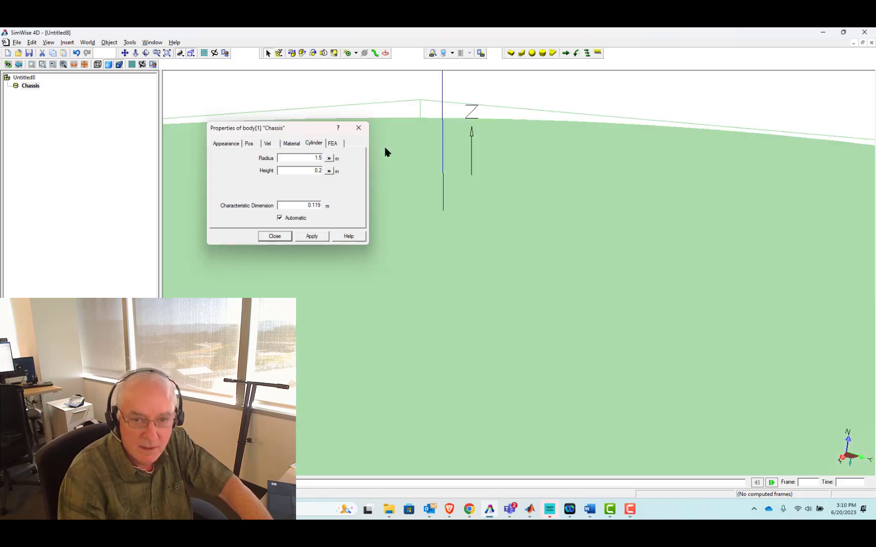
{"action": "key", "text": "Return"}
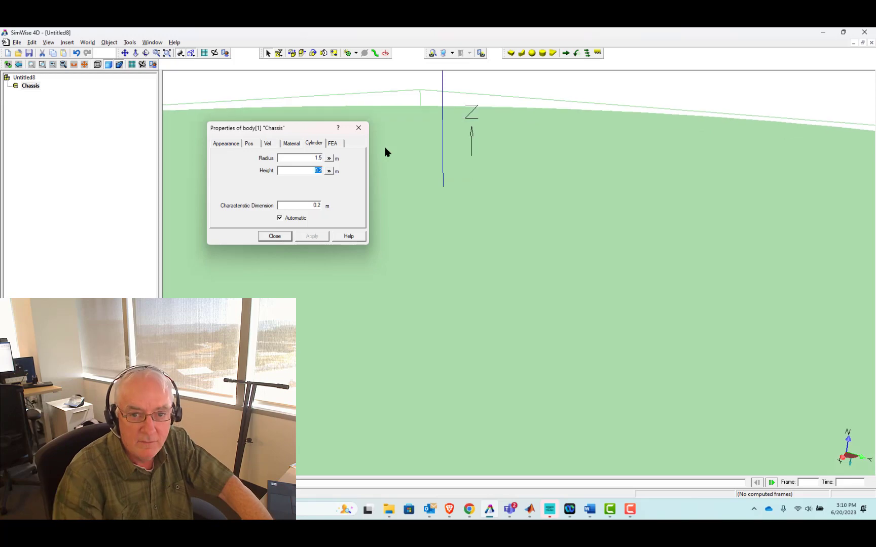
{"action": "left_click", "coordinate": [274, 237]}
Fit the view and move Chassis to position X, Y, Z = 0 at the origin.
{"action": "left_click", "coordinate": [167, 53]}
{"action": "left_click", "coordinate": [390, 315]}
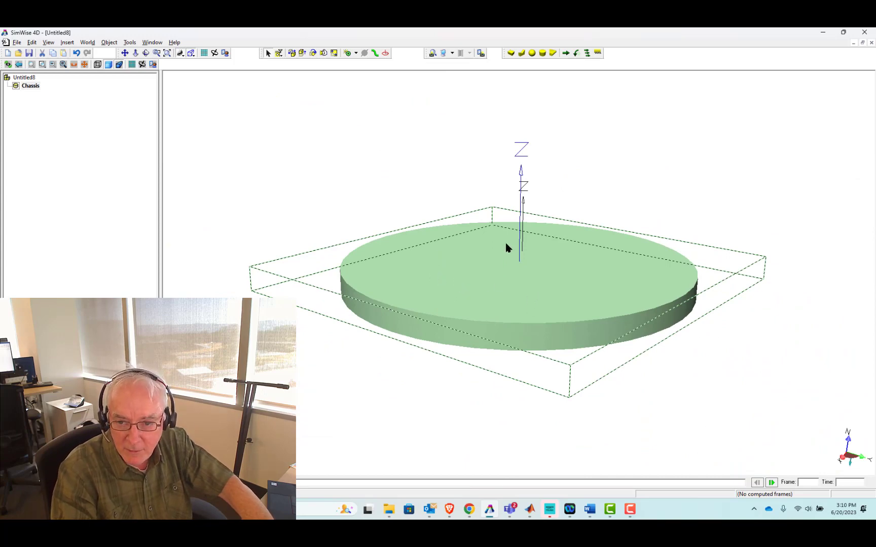
{"action": "double_click", "coordinate": [459, 290]}
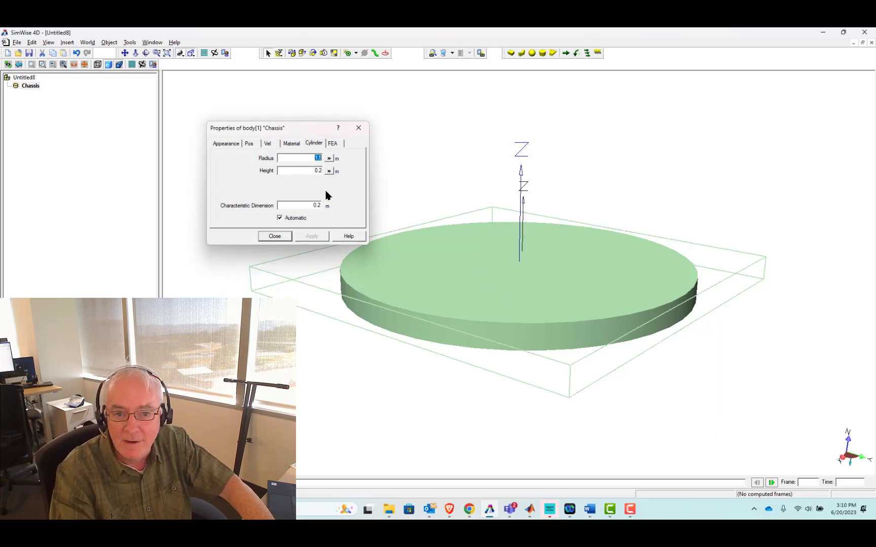
{"action": "left_click", "coordinate": [252, 144]}
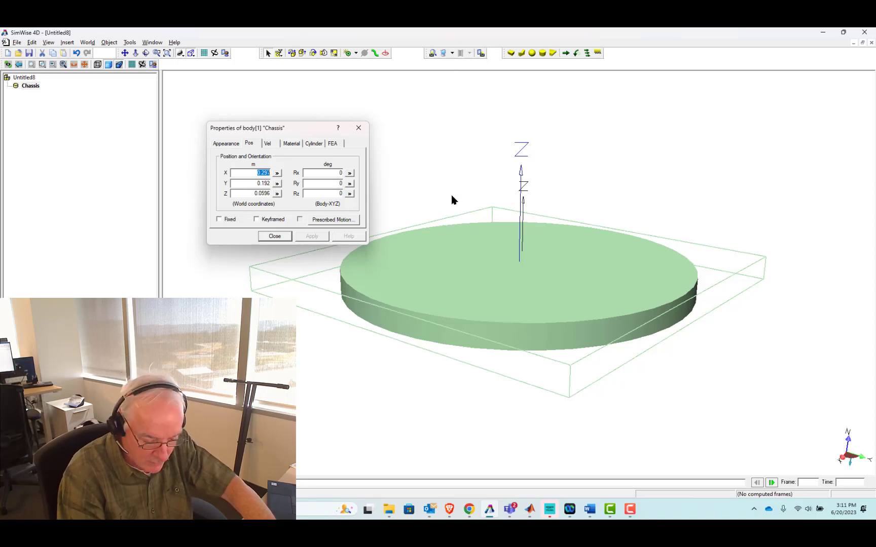
{"action": "type", "text": "0"}
{"action": "key", "text": "Tab"}
{"action": "type", "text": "0"}
{"action": "key", "text": "Tab"}
{"action": "type", "text": "0"}
{"action": "key", "text": "Tab"}
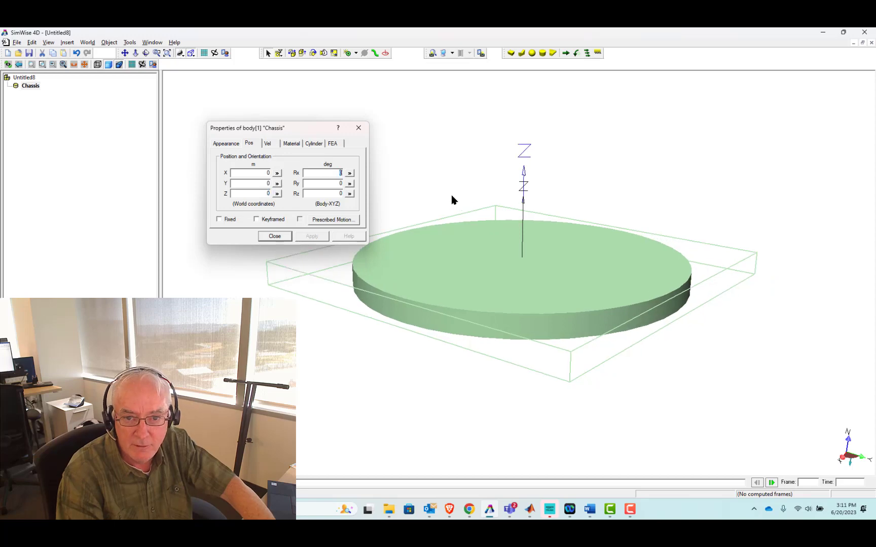
{"action": "left_click", "coordinate": [275, 237]}
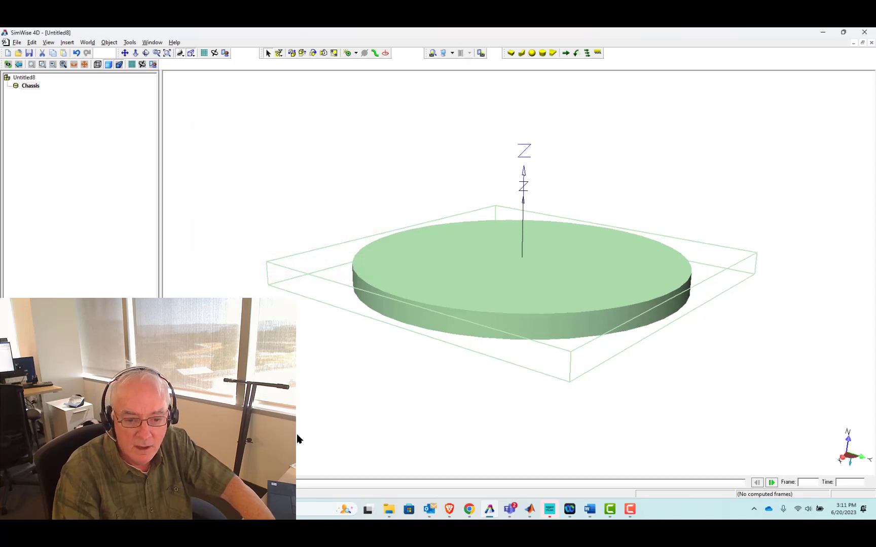
Switch to wireframe display, deselect the Chassis and run a test simulation.
{"action": "left_click", "coordinate": [96, 64]}
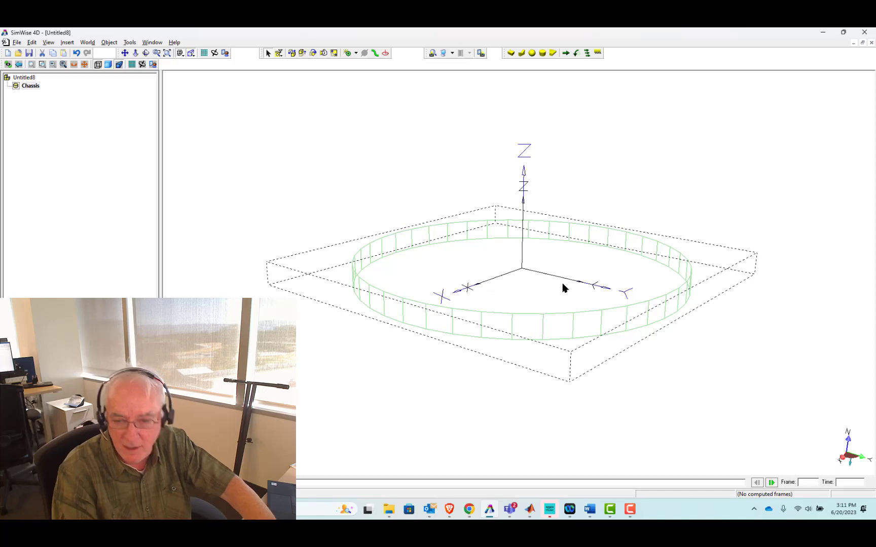
{"action": "left_click", "coordinate": [465, 306]}
{"action": "left_click", "coordinate": [771, 483]}
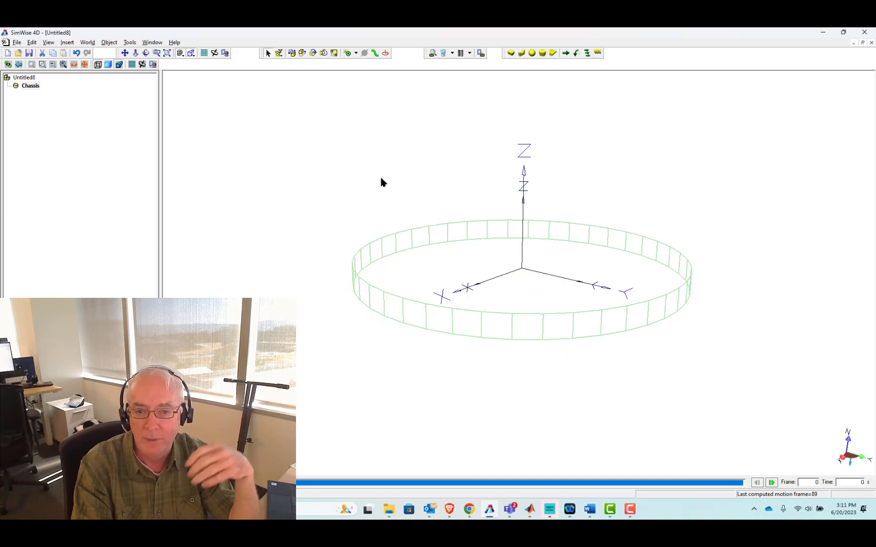
{"action": "left_click", "coordinate": [257, 191]}
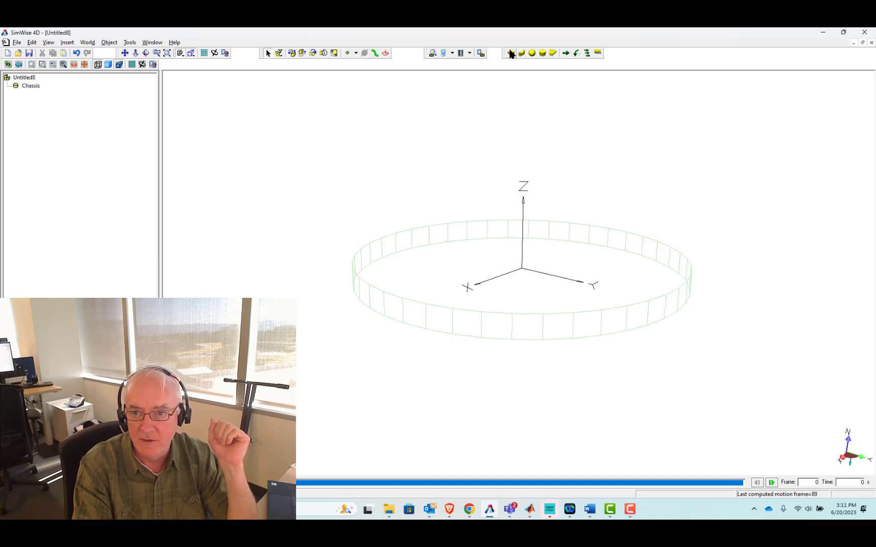
Draw a new box body on the floor grid and return to shaded display.
{"action": "left_click", "coordinate": [511, 53]}
{"action": "left_click_drag", "start_coordinate": [624, 381], "coordinate": [653, 408]}
{"action": "left_click", "coordinate": [653, 358]}
{"action": "double_click", "coordinate": [641, 383]}
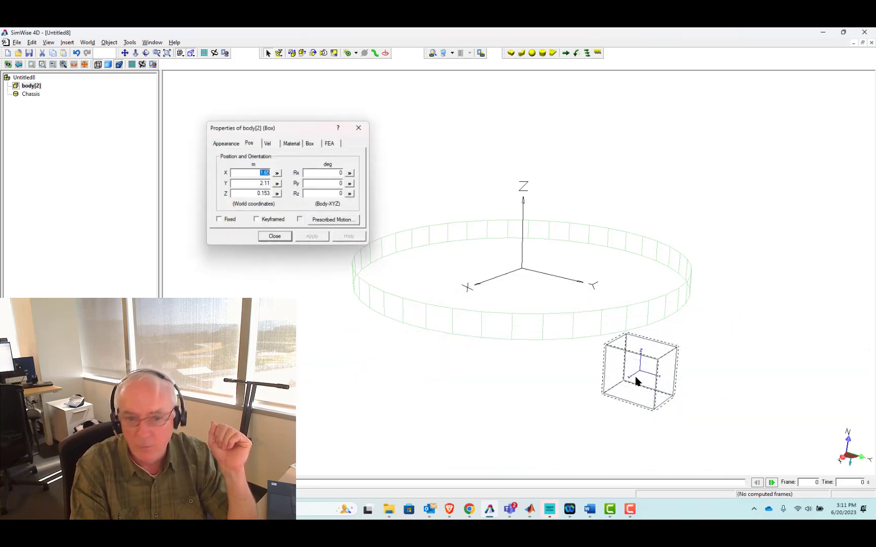
{"action": "left_click", "coordinate": [108, 65]}
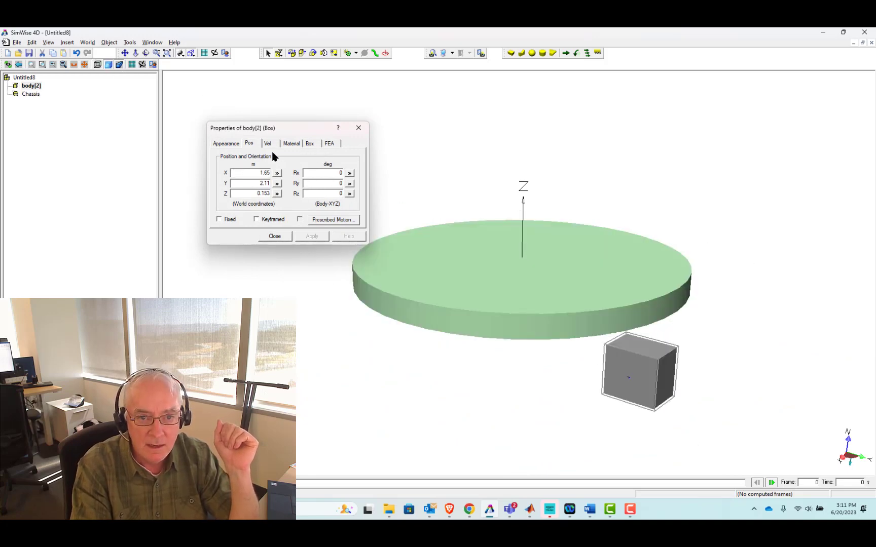
Name the box BeamX and give it a 5 m width and 0.2 m height.
{"action": "left_click", "coordinate": [228, 144]}
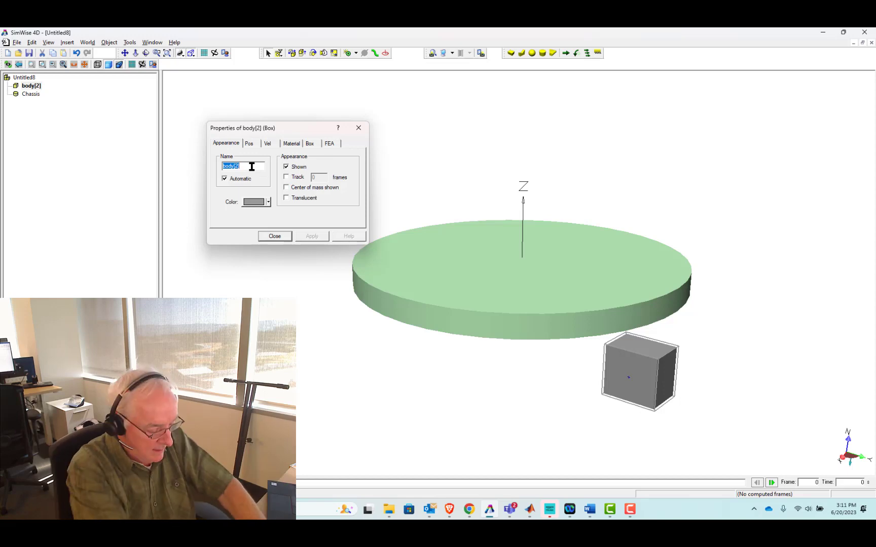
{"action": "type", "text": "BeamX"}
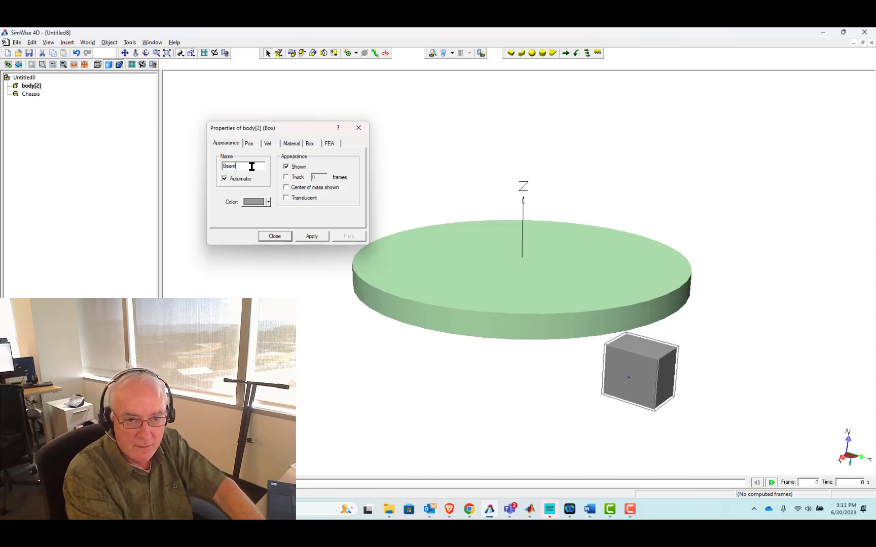
{"action": "left_click", "coordinate": [308, 144]}
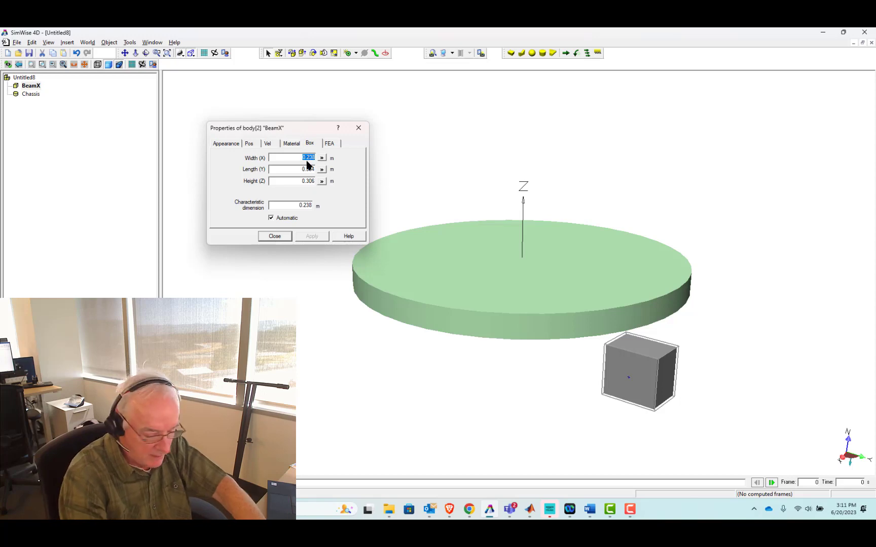
{"action": "type", "text": "5"}
{"action": "key", "text": "Tab"}
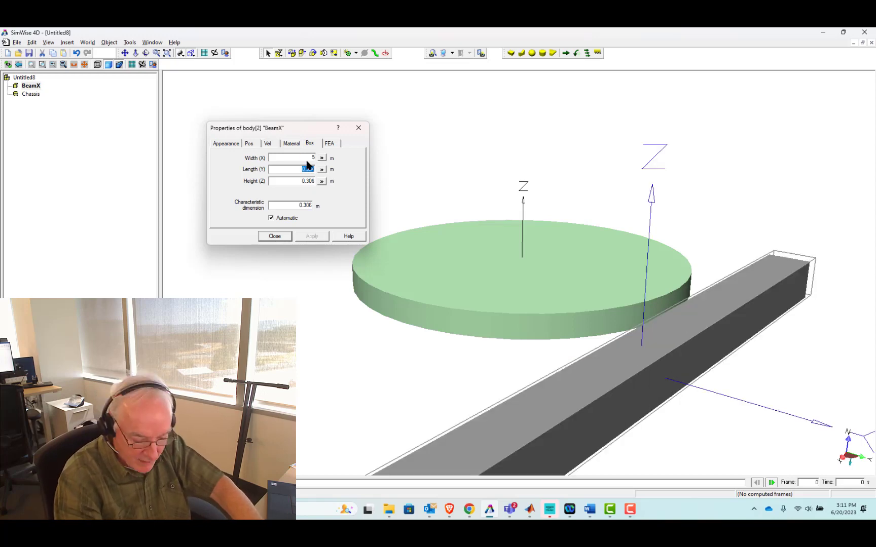
{"action": "key", "text": "BackSpace"}
{"action": "key", "text": "Tab"}
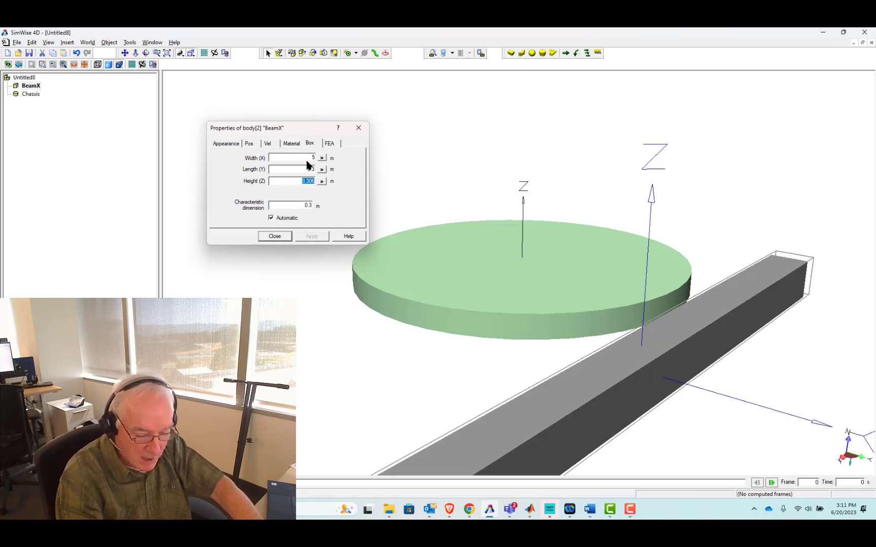
{"action": "type", "text": "0.2"}
{"action": "key", "text": "Tab"}
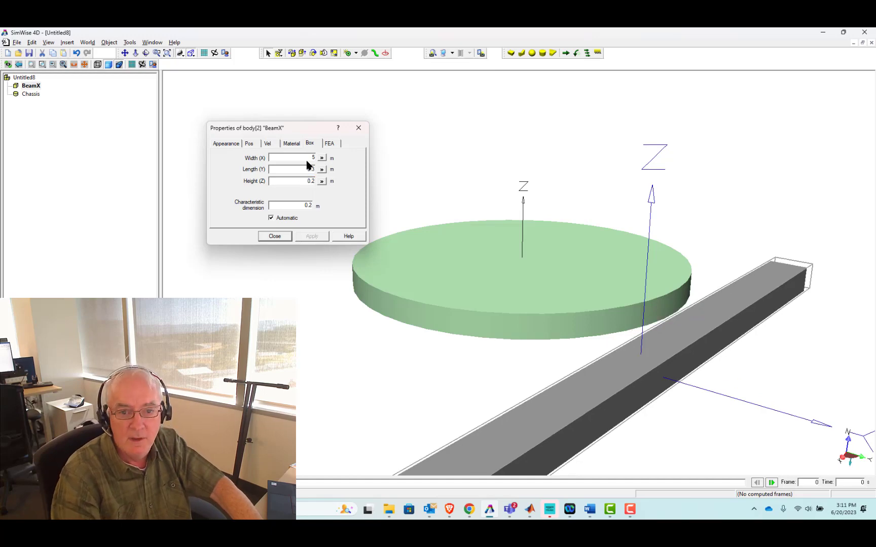
Centre BeamX at the origin with position X, Y, Z all 0.
{"action": "left_click", "coordinate": [248, 144]}
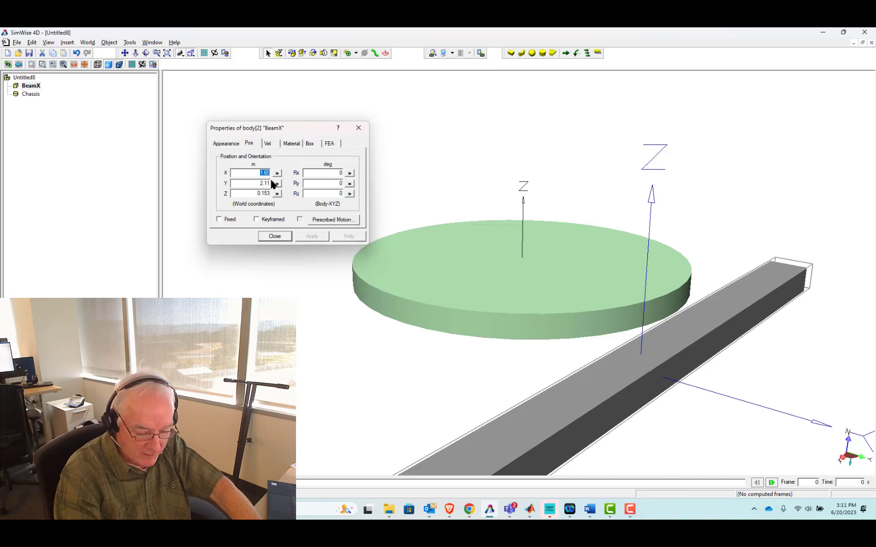
{"action": "type", "text": "0"}
{"action": "key", "text": "Tab"}
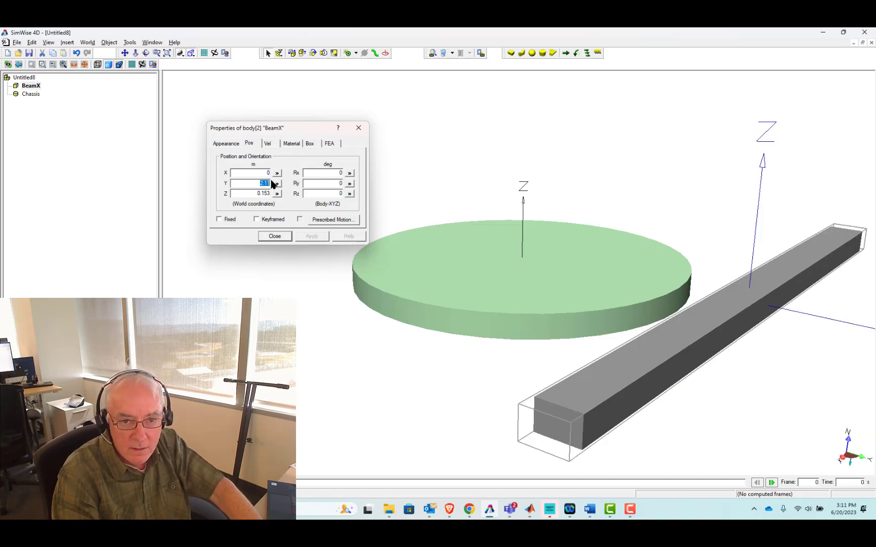
{"action": "type", "text": "0"}
{"action": "key", "text": "Tab"}
{"action": "type", "text": "0"}
{"action": "key", "text": "Tab"}
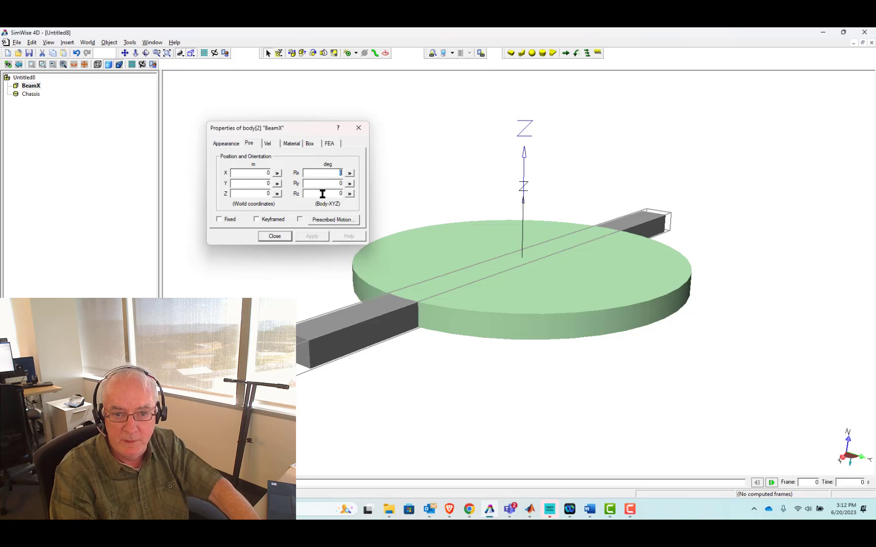
Make the Chassis disc Fixed and rerun the simulation to confirm it stays put.
{"action": "left_click", "coordinate": [274, 236]}
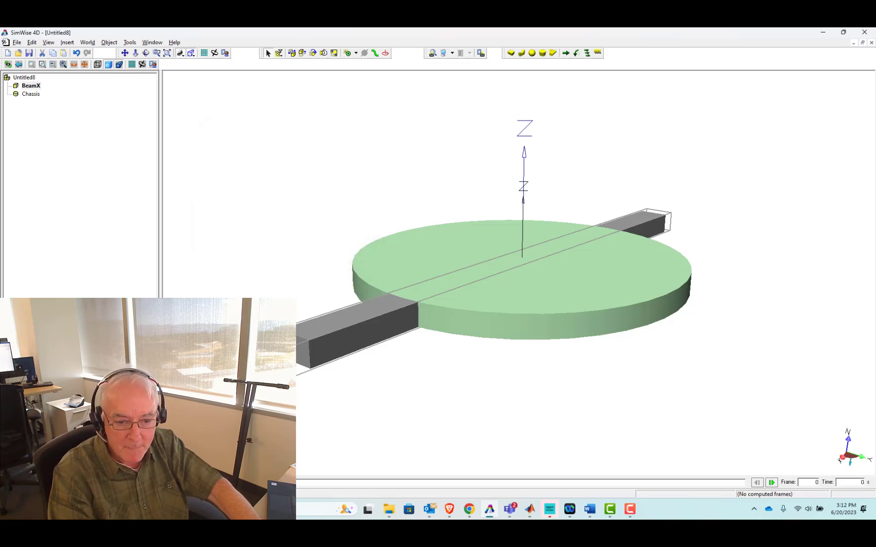
{"action": "key", "text": "ctrl+r"}
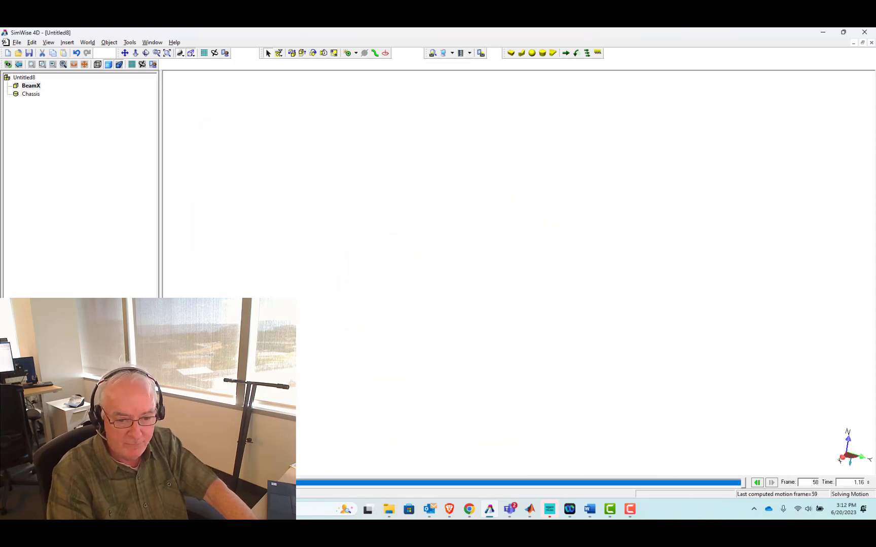
{"action": "key", "text": "ctrl+t"}
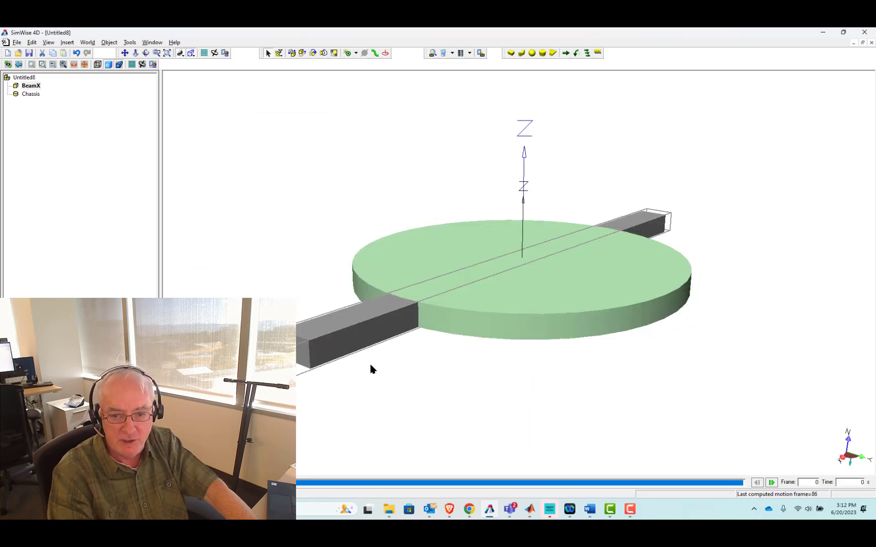
{"action": "left_click", "coordinate": [456, 278]}
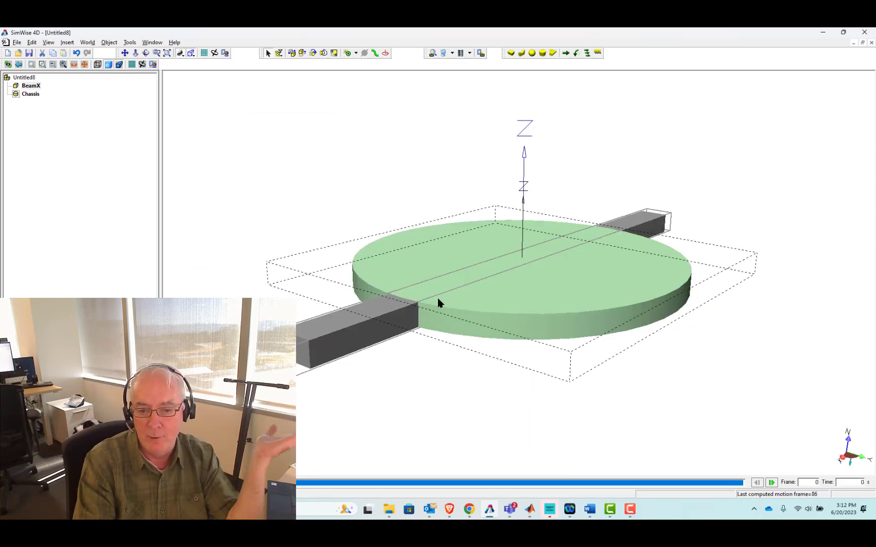
{"action": "left_click", "coordinate": [411, 334]}
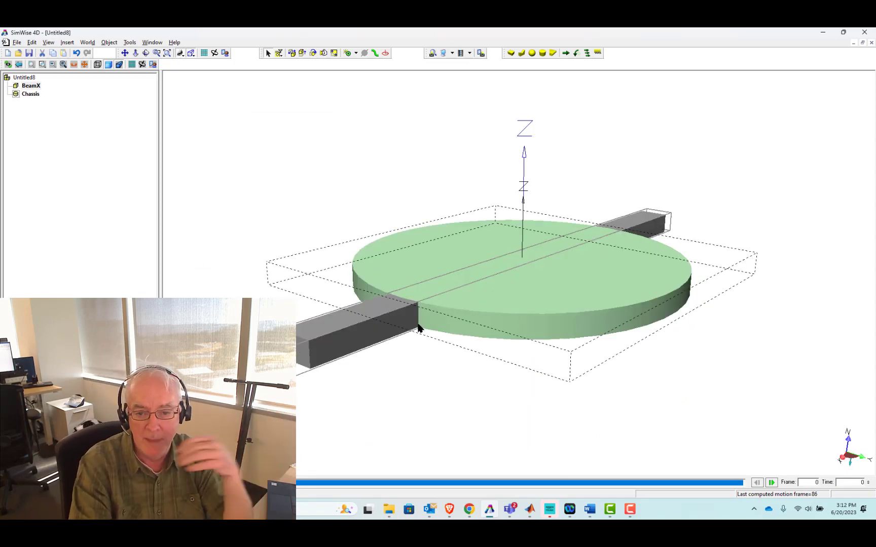
{"action": "right_click", "coordinate": [582, 293]}
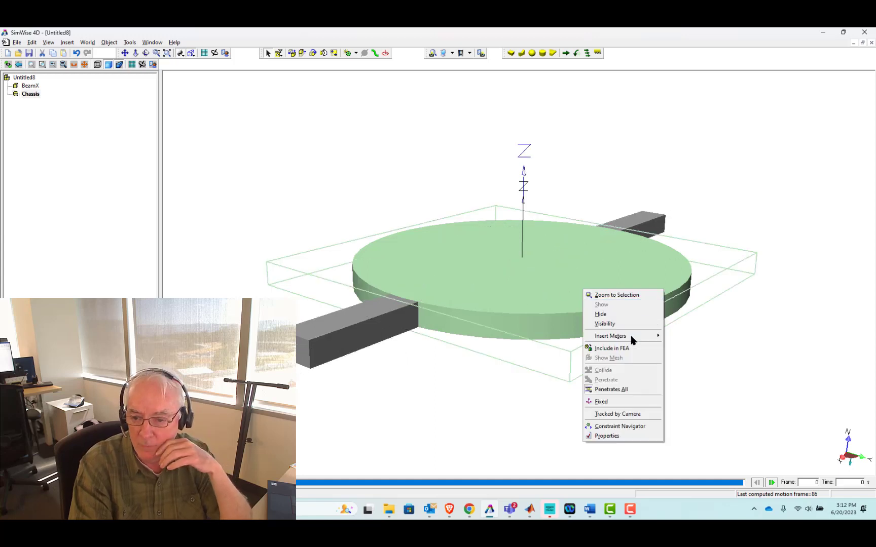
{"action": "left_click", "coordinate": [596, 403]}
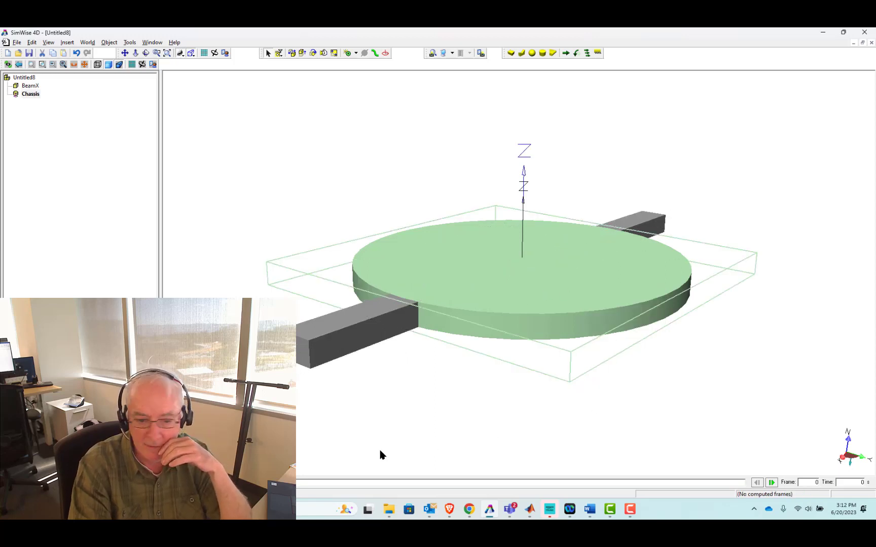
{"action": "key", "text": "ctrl+r"}
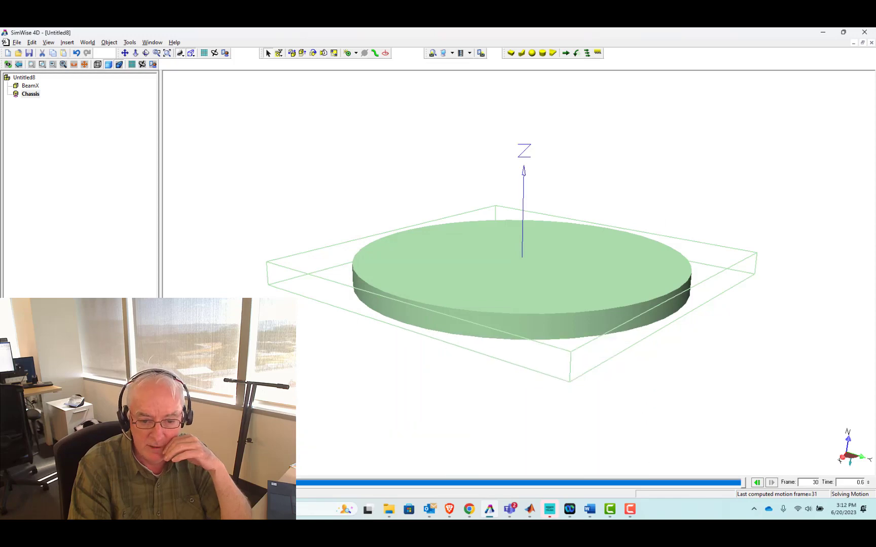
{"action": "left_click", "coordinate": [757, 482]}
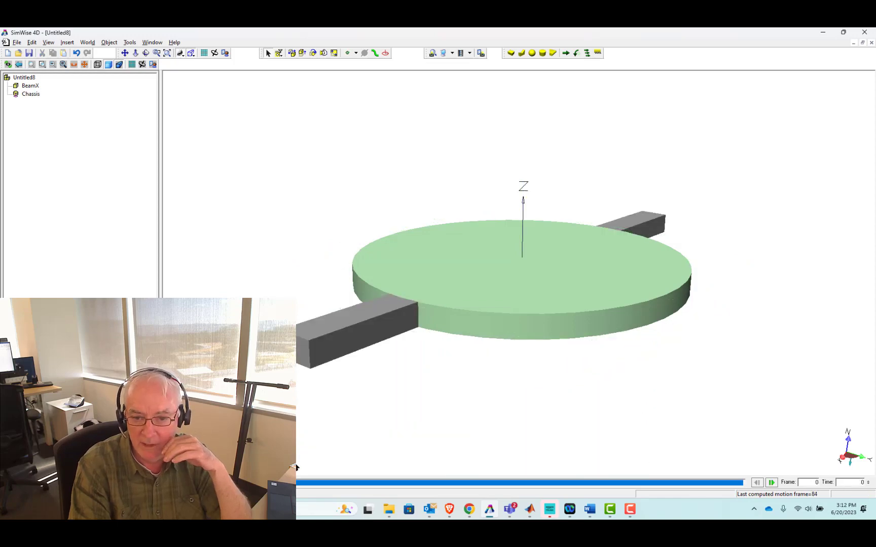
Hide the Chassis disc so only BeamX remains visible.
{"action": "left_click", "coordinate": [479, 283]}
{"action": "left_click", "coordinate": [479, 283]}
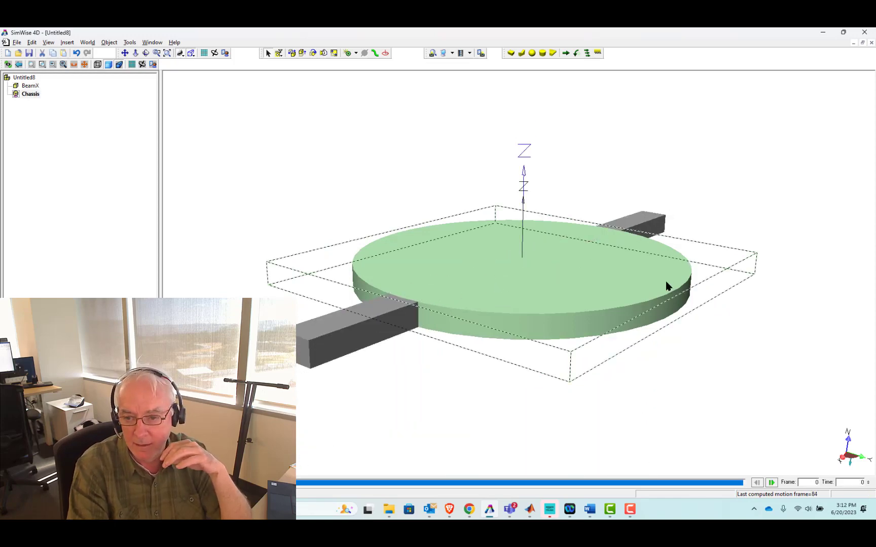
{"action": "right_click", "coordinate": [666, 284]}
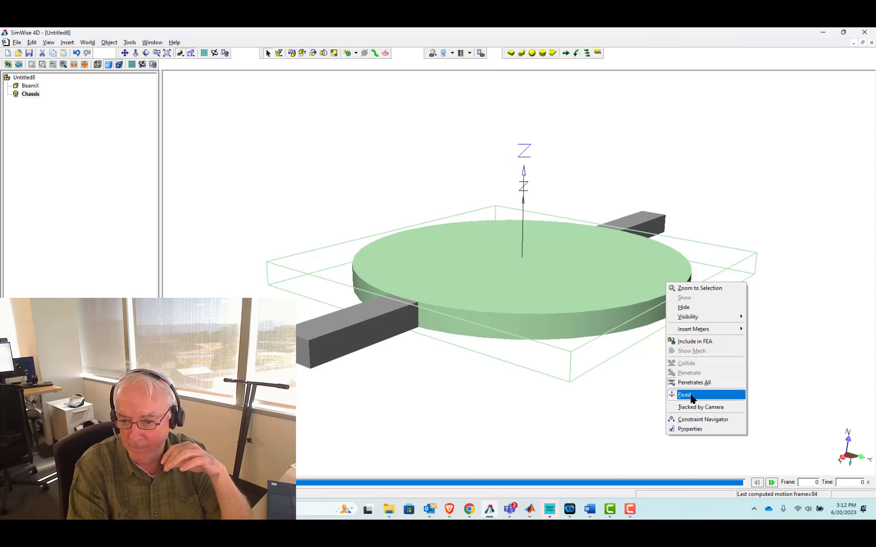
{"action": "left_click", "coordinate": [684, 308]}
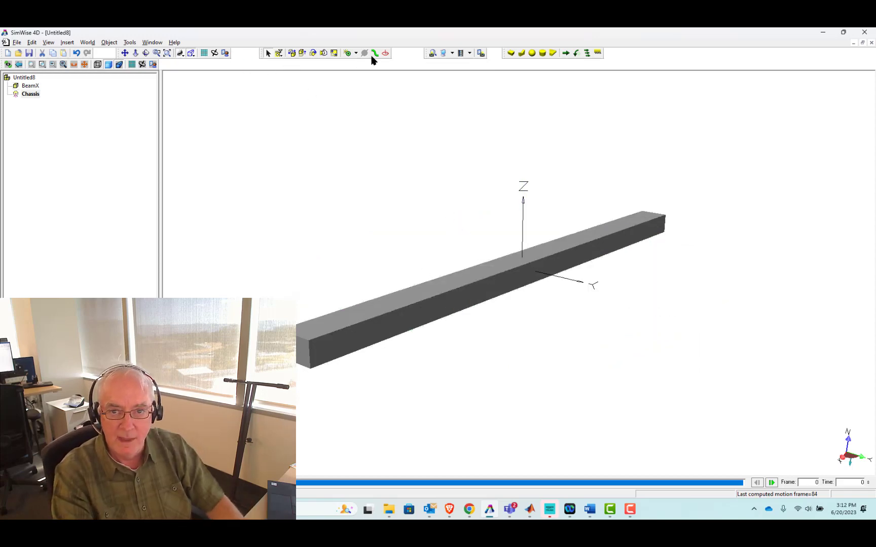
Place coordinate frame coord[4] on BeamX with X, Y, Z and rotations set to 0.
{"action": "left_click", "coordinate": [385, 54]}
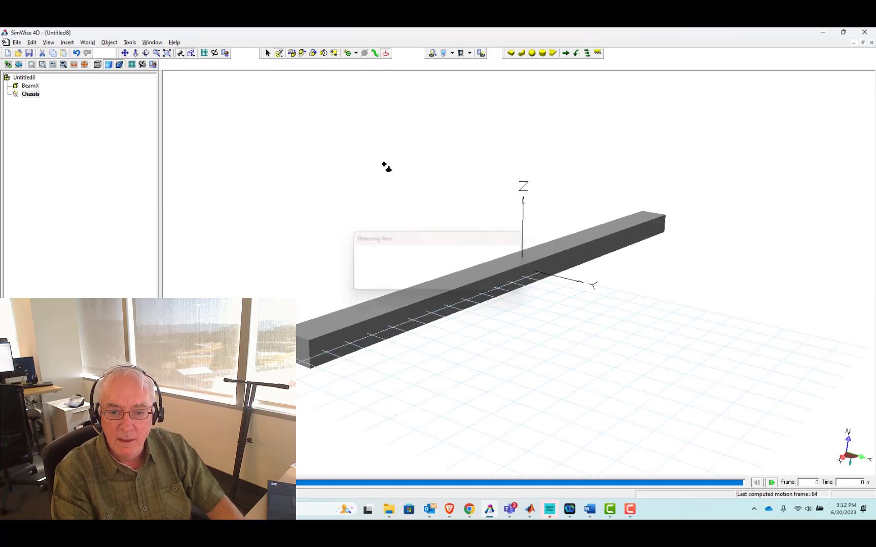
{"action": "left_click", "coordinate": [400, 297]}
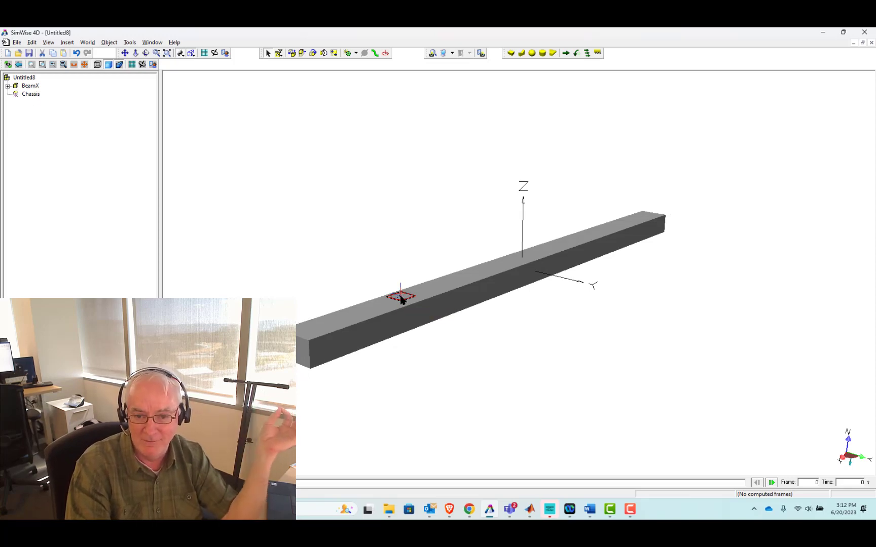
{"action": "double_click", "coordinate": [400, 298]}
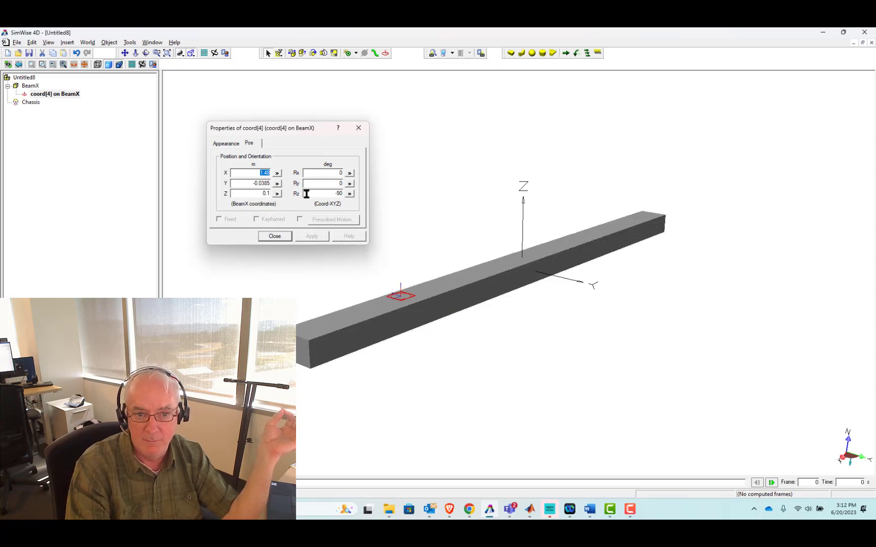
{"action": "type", "text": "0"}
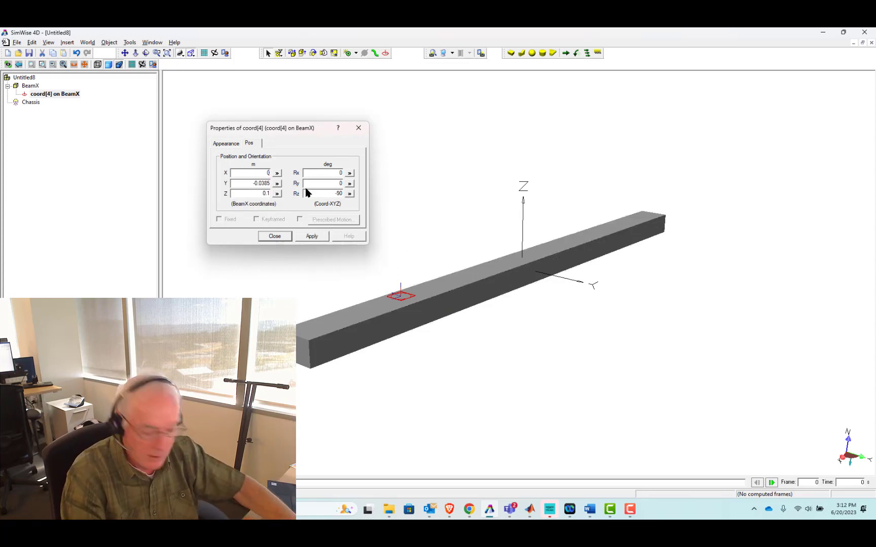
{"action": "key", "text": "Tab"}
{"action": "type", "text": "0"}
{"action": "key", "text": "Tab"}
{"action": "type", "text": "0"}
{"action": "key", "text": "Tab"}
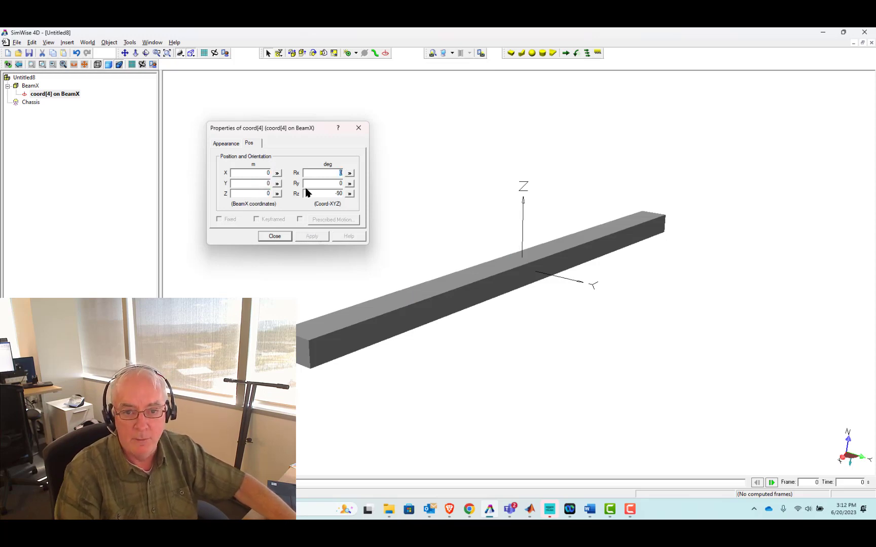
{"action": "key", "text": "Tab"}
{"action": "type", "text": "0"}
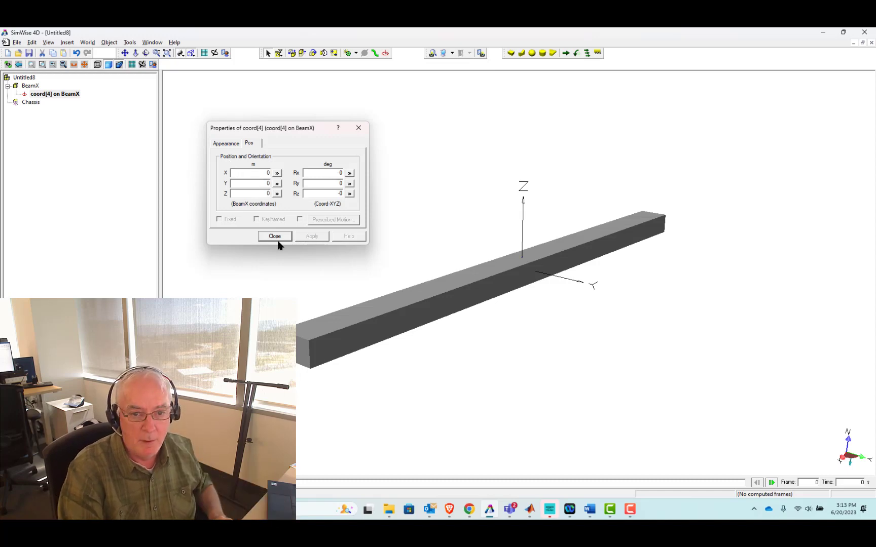
{"action": "left_click", "coordinate": [275, 236]}
Select coord[4], switch to wireframe, and run then reset the simulation.
{"action": "left_click", "coordinate": [24, 95]}
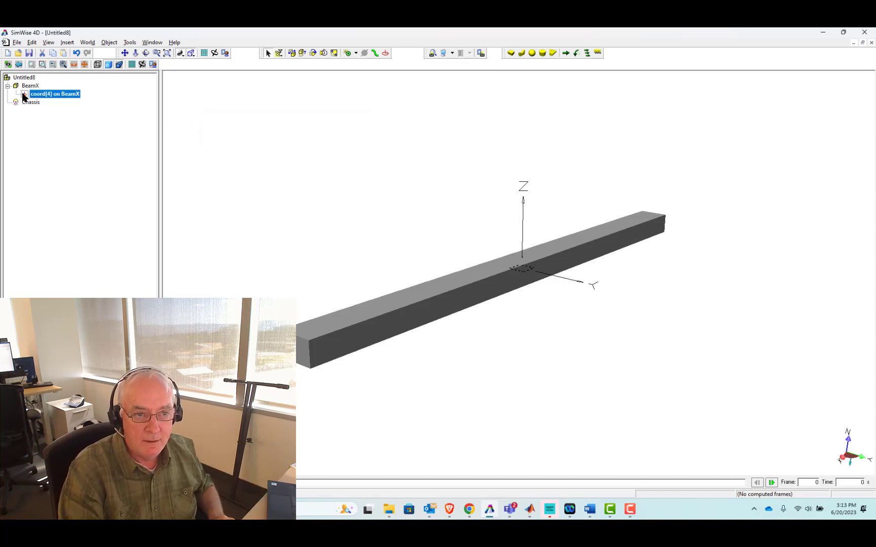
{"action": "left_click", "coordinate": [97, 64]}
{"action": "key", "text": "ctrl+r"}
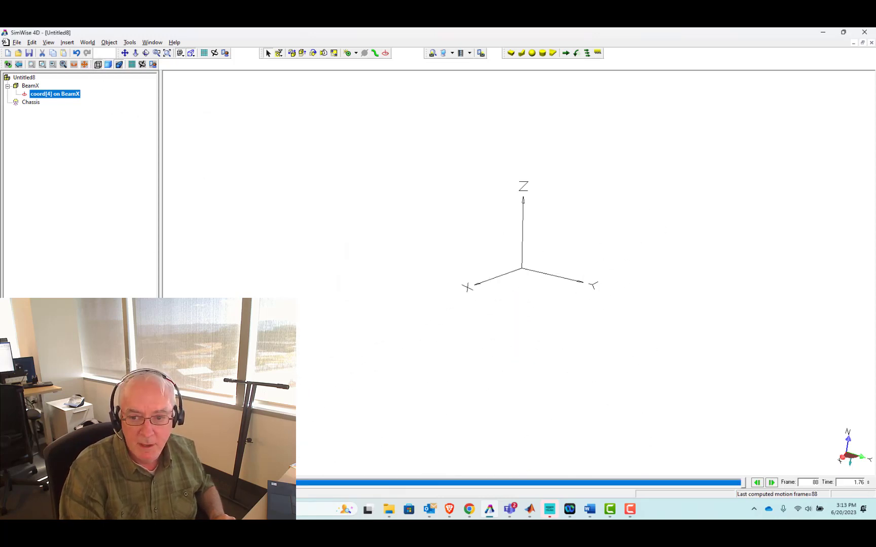
{"action": "key", "text": "ctrl+t"}
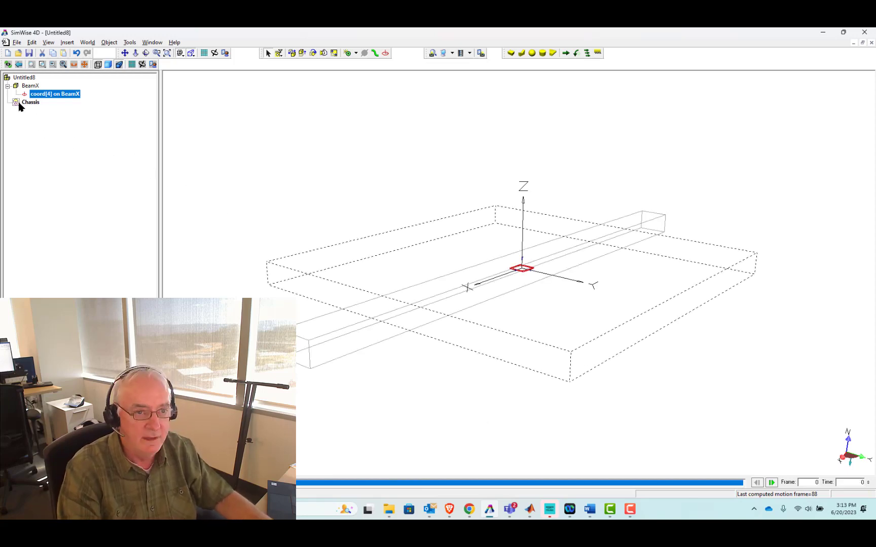
Create a Rigid Joint between Chassis and coord[4] and run the simulation.
{"action": "left_click", "coordinate": [20, 103], "text": "ctrl"}
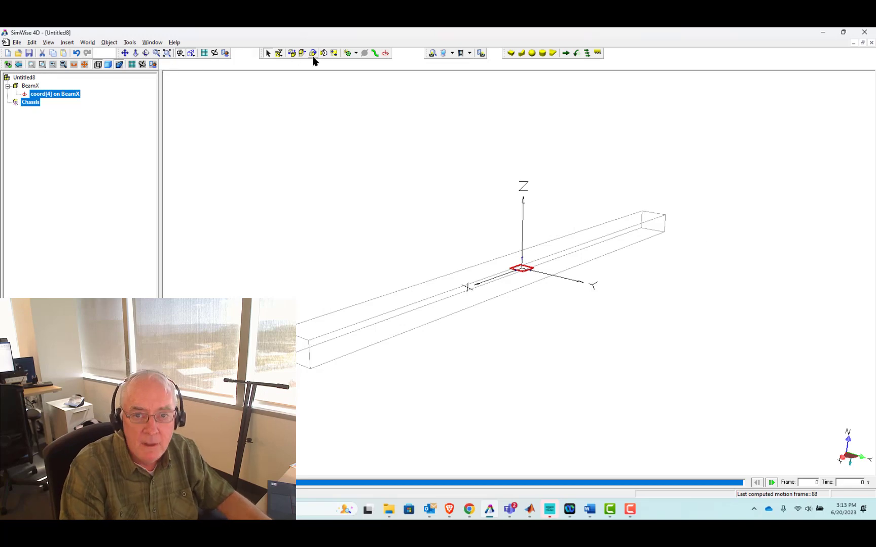
{"action": "left_click", "coordinate": [347, 54]}
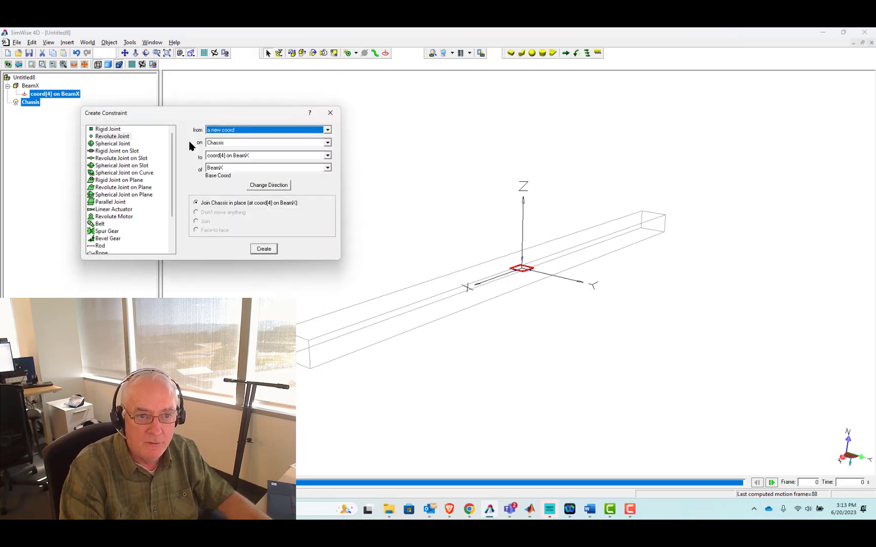
{"action": "left_click", "coordinate": [108, 129]}
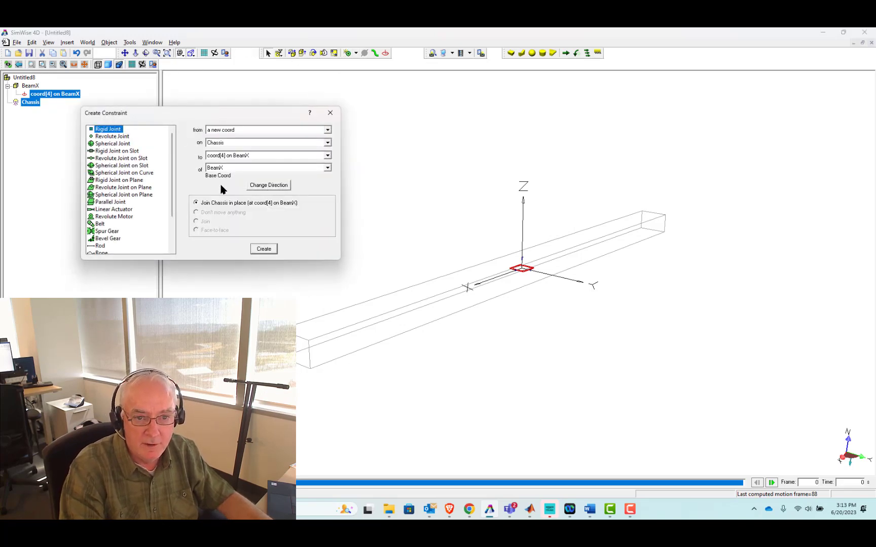
{"action": "left_click", "coordinate": [264, 249]}
{"action": "key", "text": "ctrl+r"}
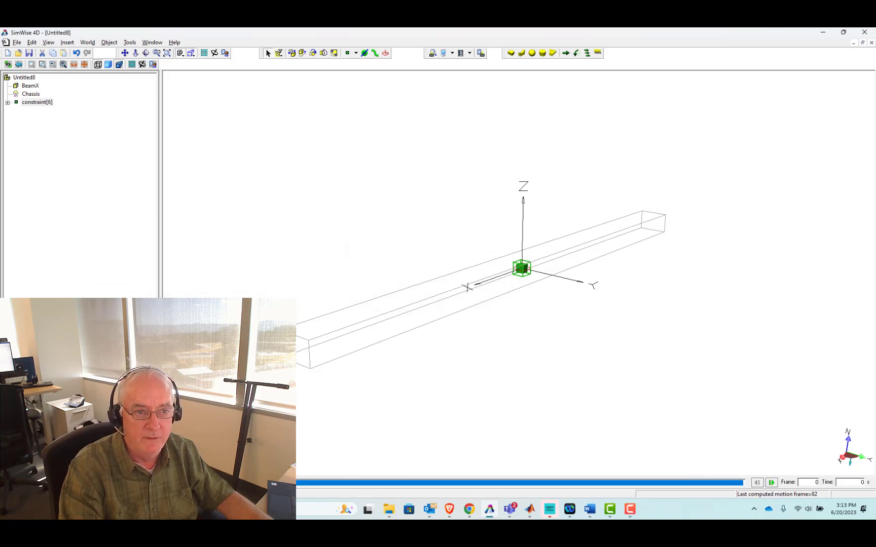
Rename constraint[6] to WeldBeamX in the model tree.
{"action": "left_click", "coordinate": [31, 102]}
{"action": "left_click", "coordinate": [33, 101]}
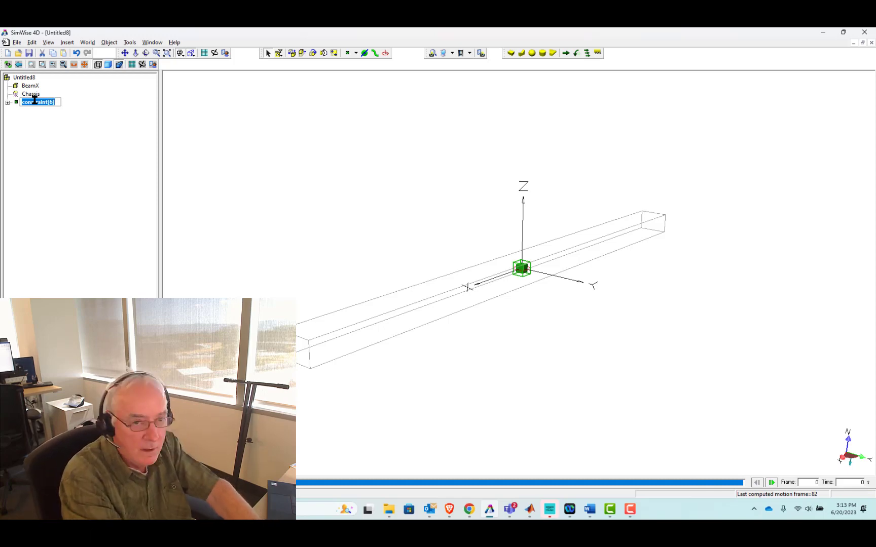
{"action": "type", "text": "B"}
{"action": "key", "text": "BackSpace"}
{"action": "type", "text": "WeldBeamX"}
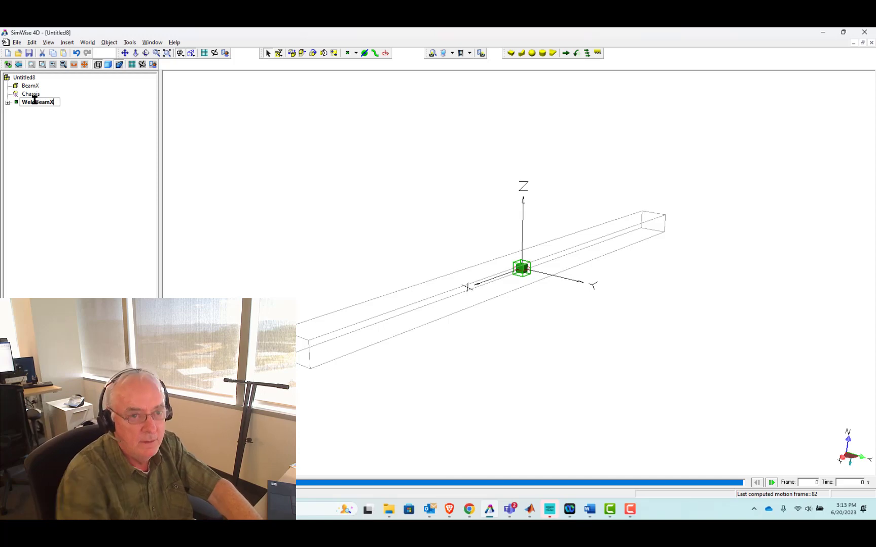
{"action": "key", "text": "Return"}
{"action": "left_click", "coordinate": [268, 157]}
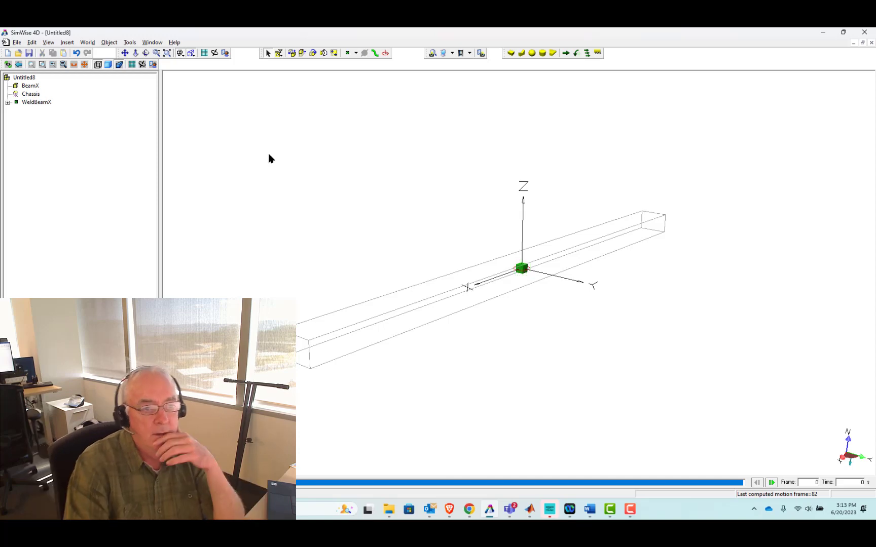
Duplicate BeamX, unhide the Chassis and return to shaded display.
{"action": "left_click", "coordinate": [351, 331]}
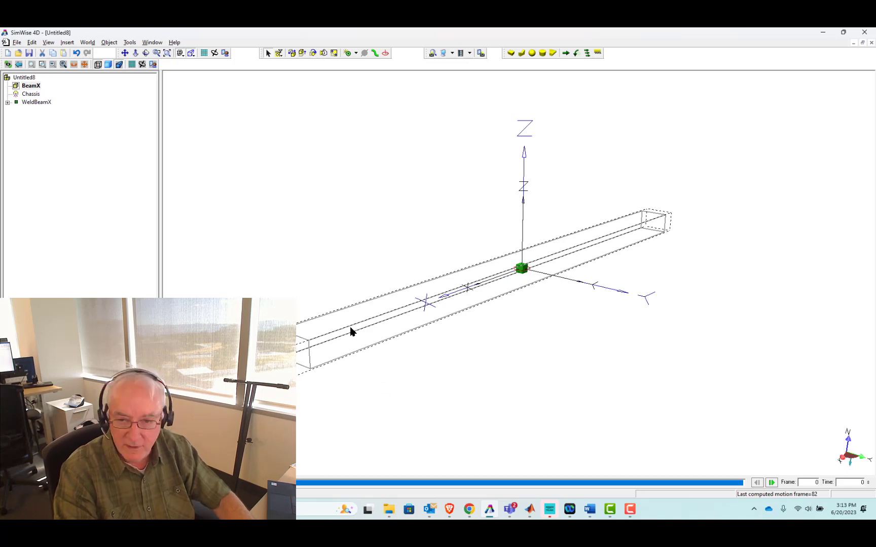
{"action": "key", "text": "ctrl+d"}
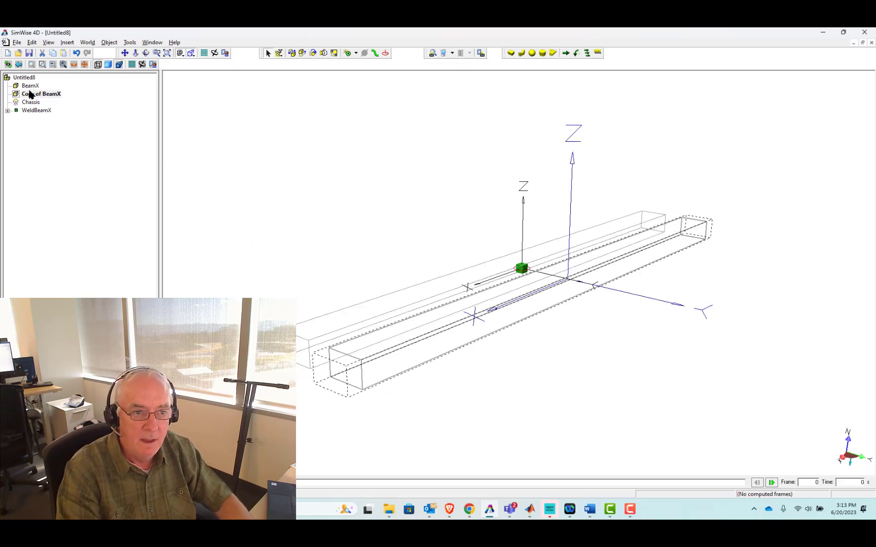
{"action": "right_click", "coordinate": [31, 102]}
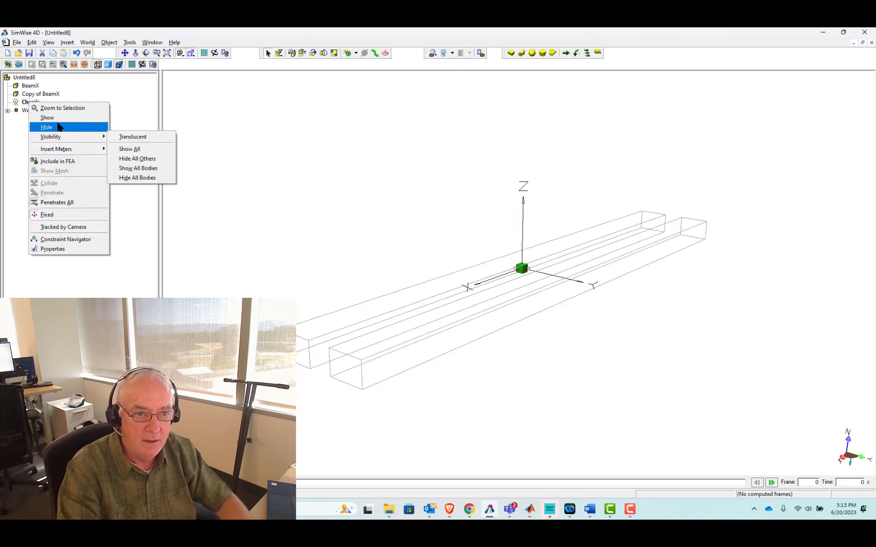
{"action": "left_click", "coordinate": [57, 117]}
{"action": "left_click", "coordinate": [198, 131]}
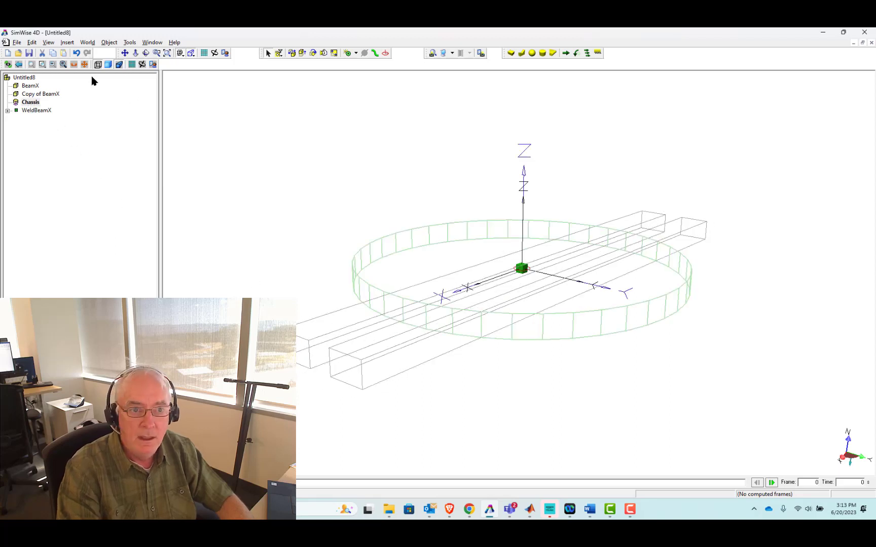
{"action": "left_click", "coordinate": [110, 65]}
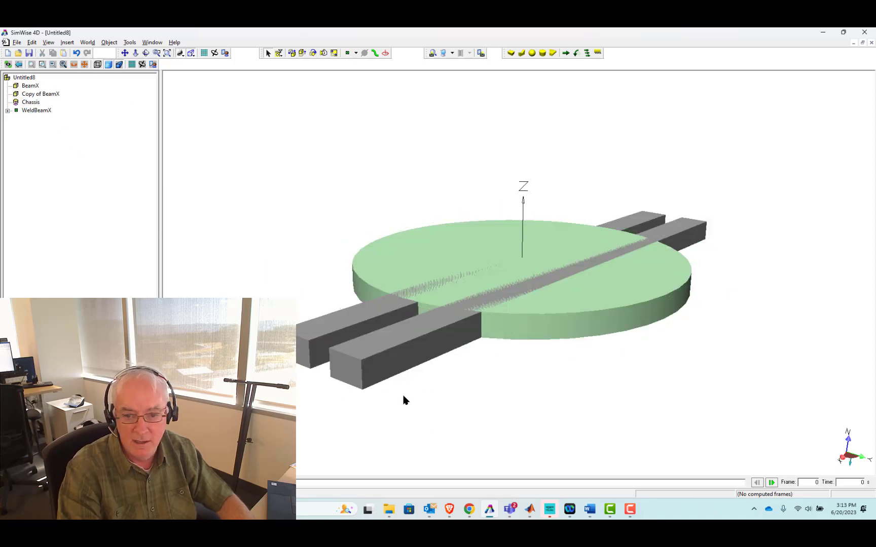
Rename the copy BeamY, rotate it 90° about Z and set Y position 0.
{"action": "double_click", "coordinate": [377, 347]}
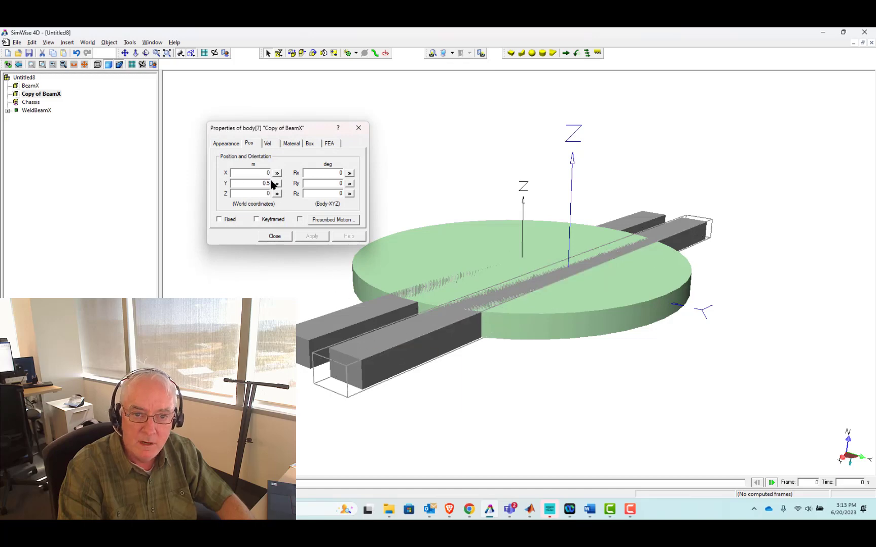
{"action": "left_click", "coordinate": [230, 144]}
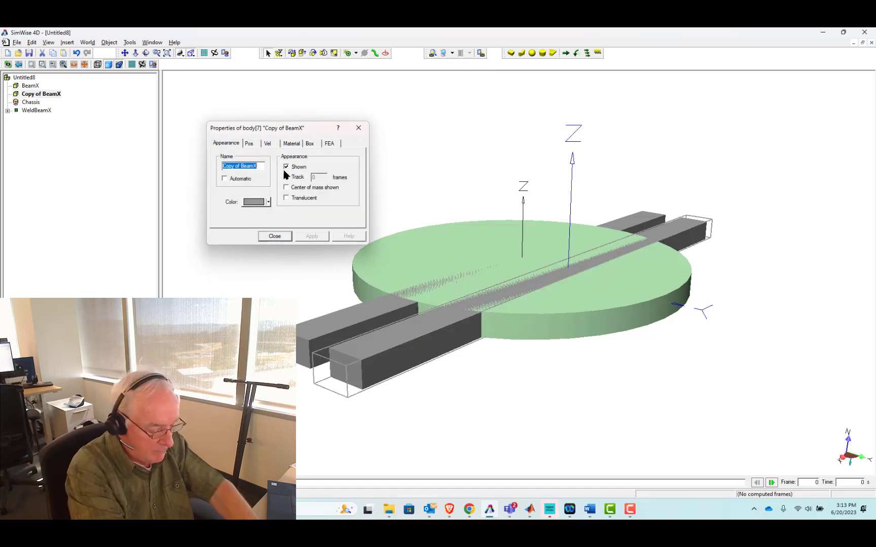
{"action": "type", "text": "BeamY"}
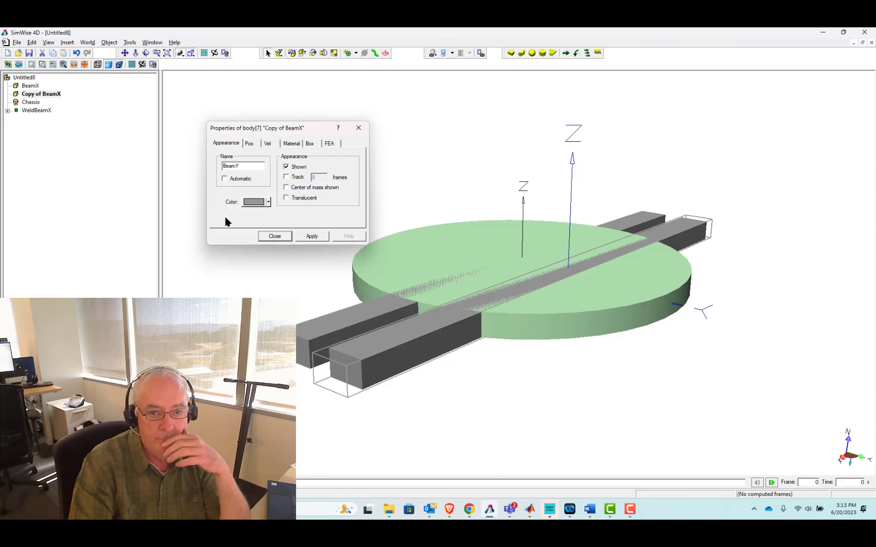
{"action": "left_click", "coordinate": [248, 144]}
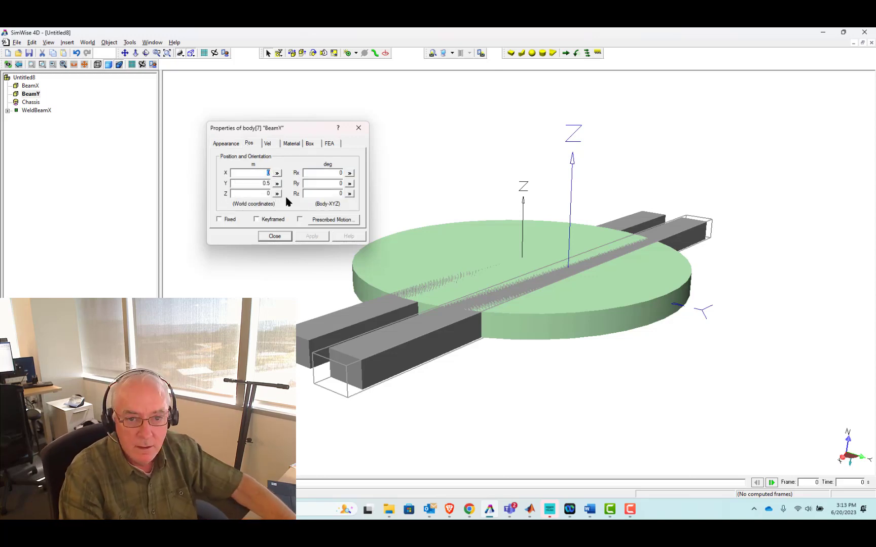
{"action": "key", "text": "Tab"}
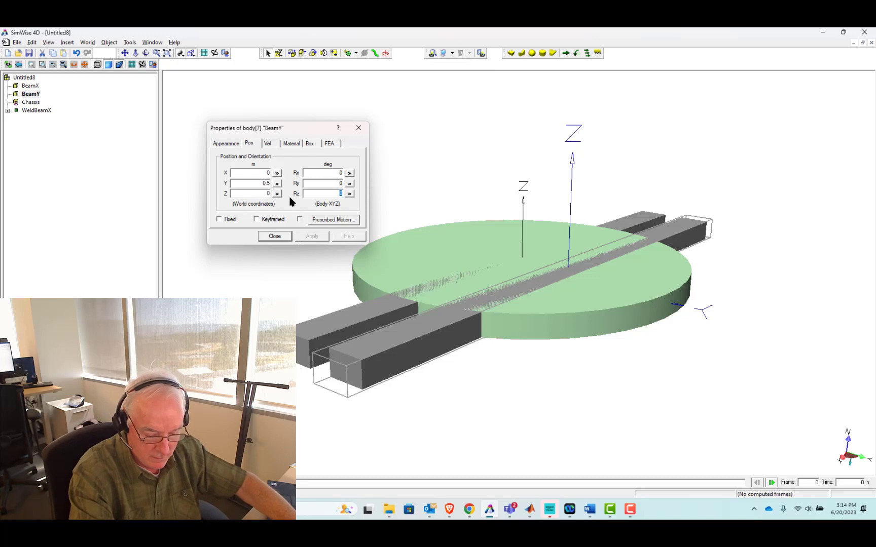
{"action": "key", "text": "Return"}
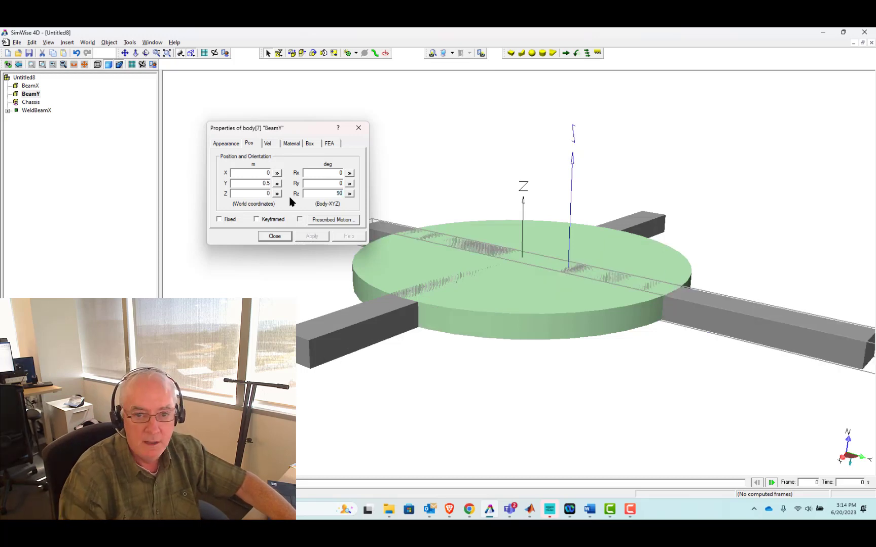
{"action": "double_click", "coordinate": [250, 182]}
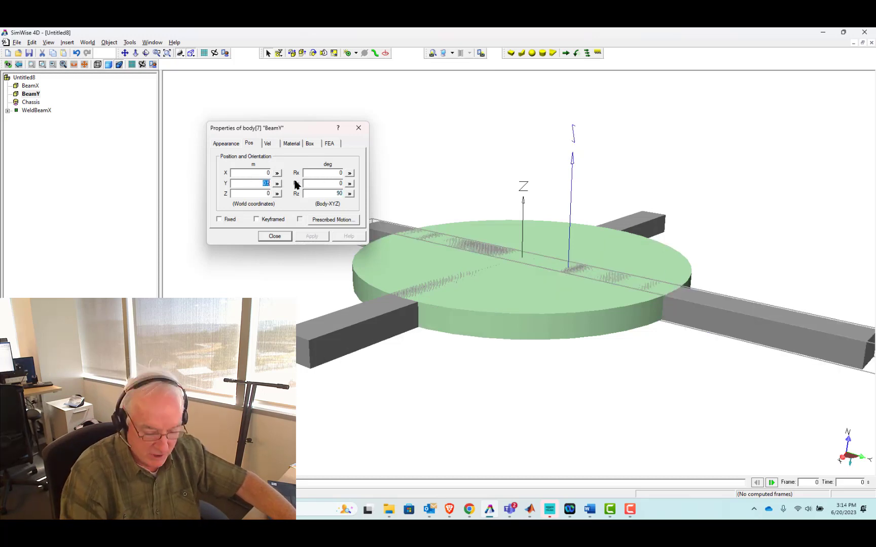
{"action": "type", "text": "0"}
{"action": "key", "text": "Tab"}
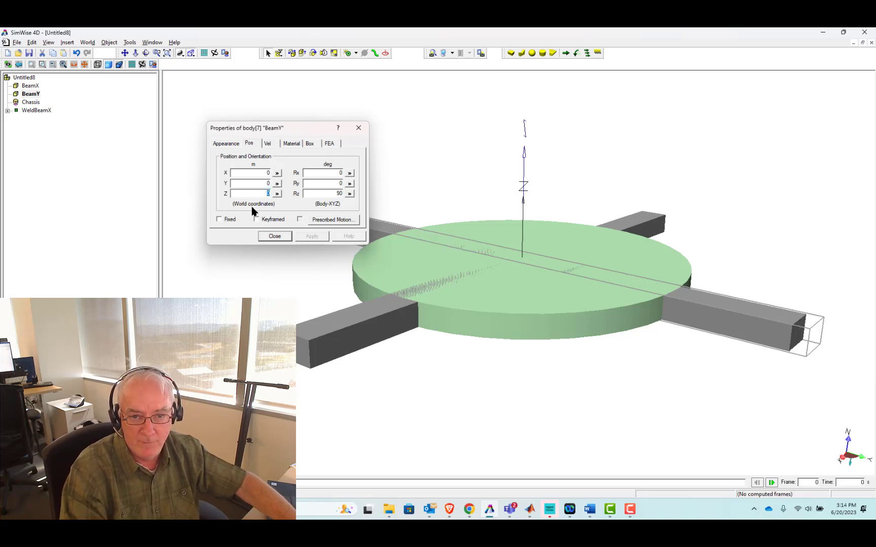
Place a new coordinate marker, coord[9], on BeamY.
{"action": "left_click", "coordinate": [274, 236]}
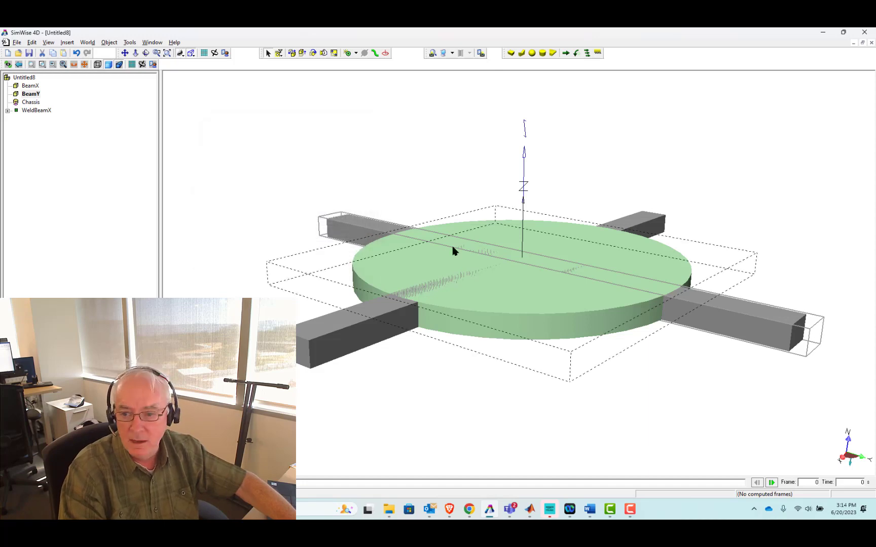
{"action": "left_click", "coordinate": [411, 112]}
{"action": "left_click", "coordinate": [387, 53]}
{"action": "left_click", "coordinate": [748, 308]}
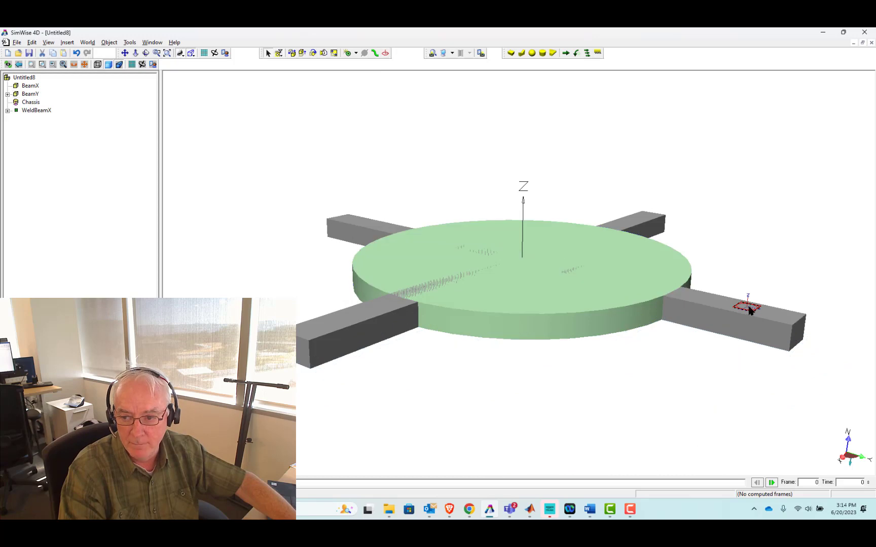
{"action": "double_click", "coordinate": [748, 309]}
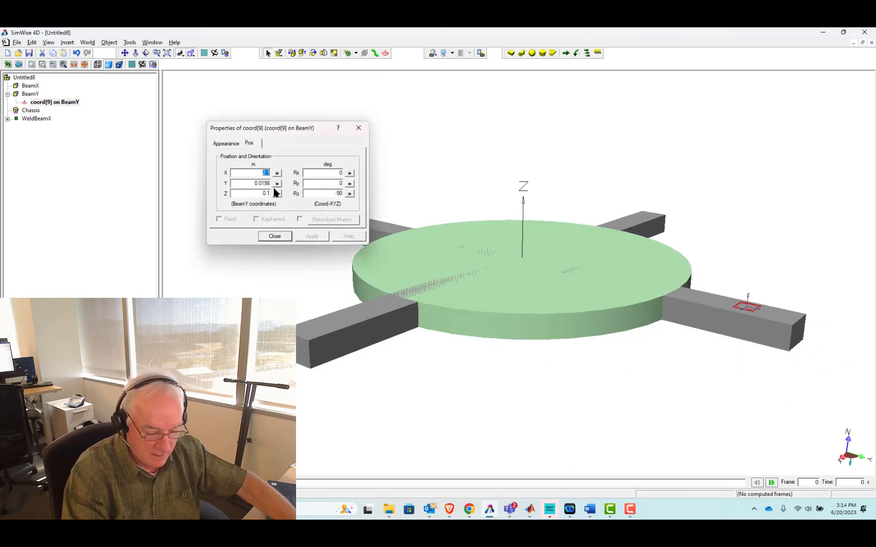
Zero coord[9]'s X, Y, Z and Rz, then select Chassis together with coord[9].
{"action": "type", "text": "0"}
{"action": "key", "text": "Tab"}
{"action": "type", "text": "0"}
{"action": "key", "text": "Tab"}
{"action": "type", "text": "0"}
{"action": "key", "text": "Tab"}
{"action": "key", "text": "Tab"}
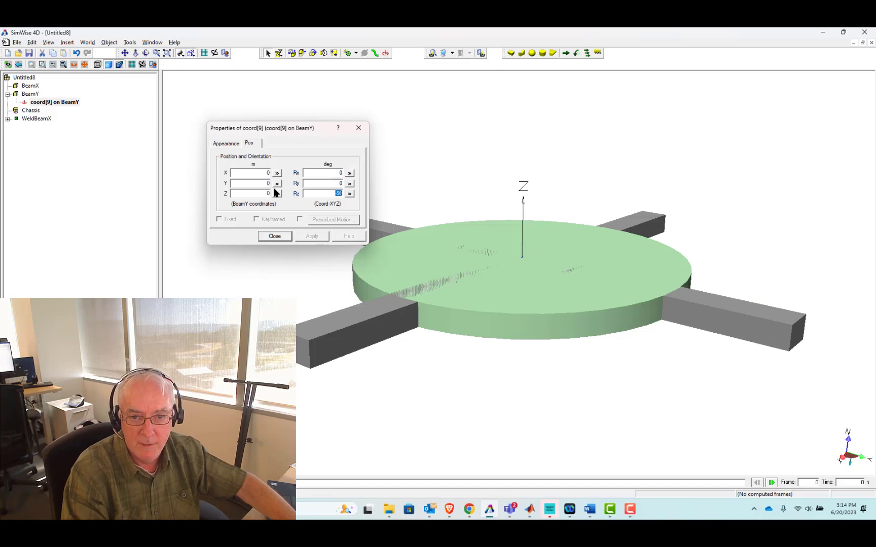
{"action": "type", "text": "0"}
{"action": "left_click", "coordinate": [311, 237]}
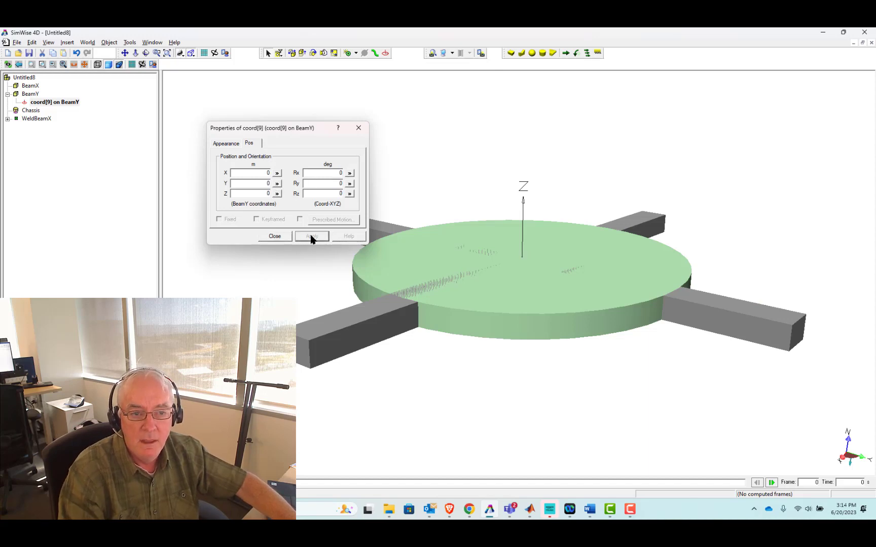
{"action": "left_click", "coordinate": [272, 236]}
{"action": "left_click", "coordinate": [21, 112]}
{"action": "left_click", "coordinate": [54, 102], "text": "ctrl"}
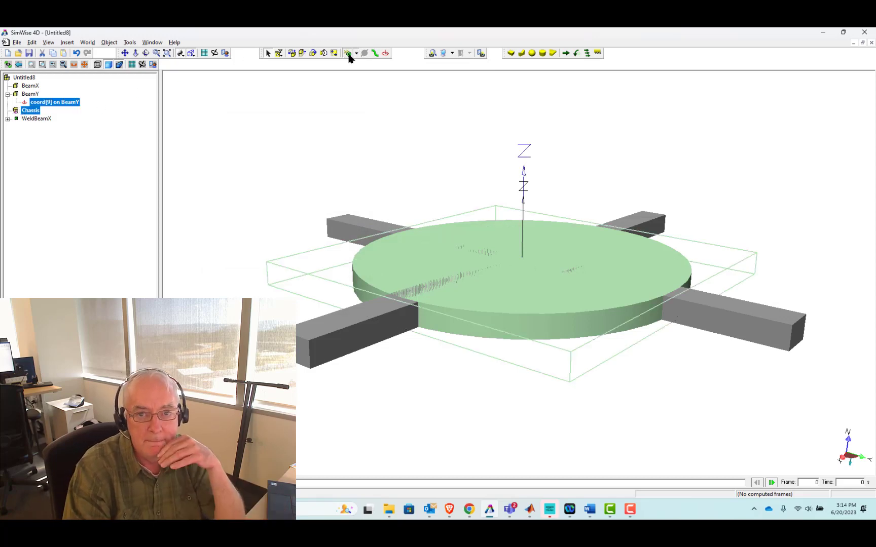
Create rigid joint constraint[11] as WeldBeamY between Chassis and BeamY, then run and rewind.
{"action": "left_click", "coordinate": [349, 53]}
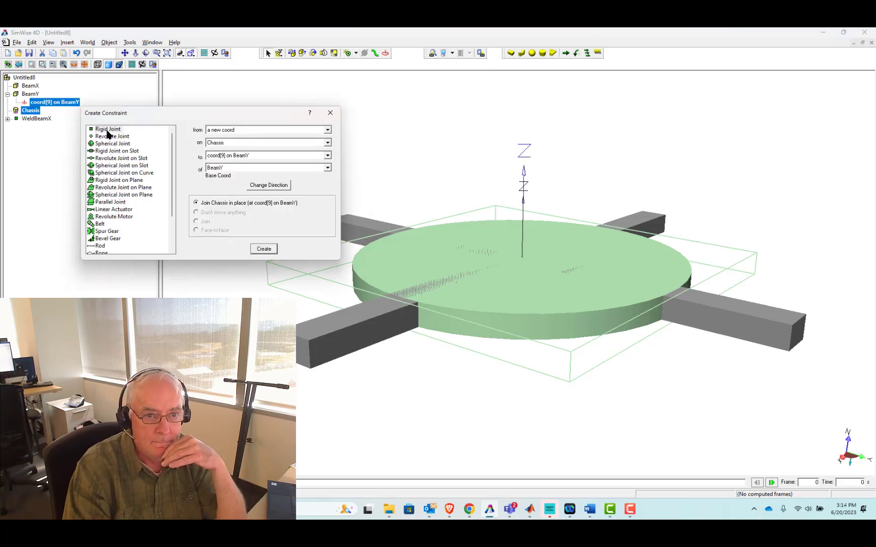
{"action": "left_click", "coordinate": [263, 248]}
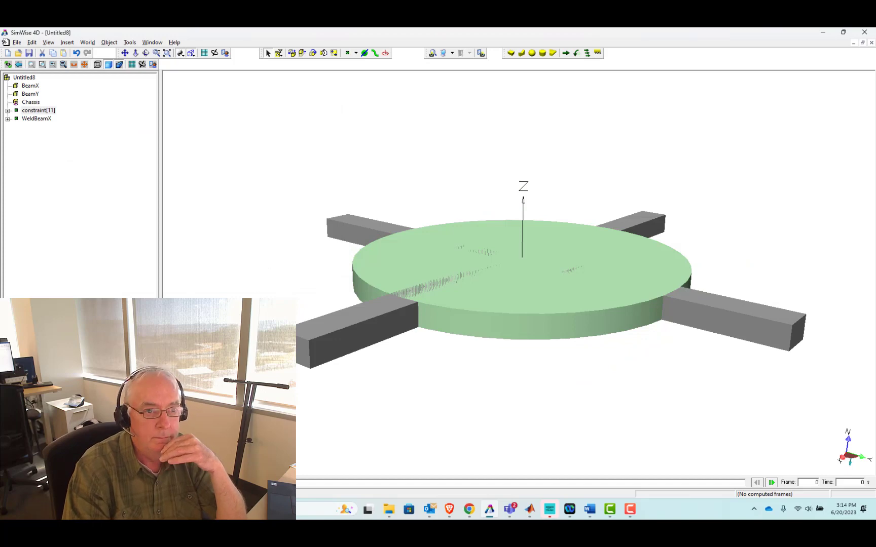
{"action": "left_click", "coordinate": [34, 111]}
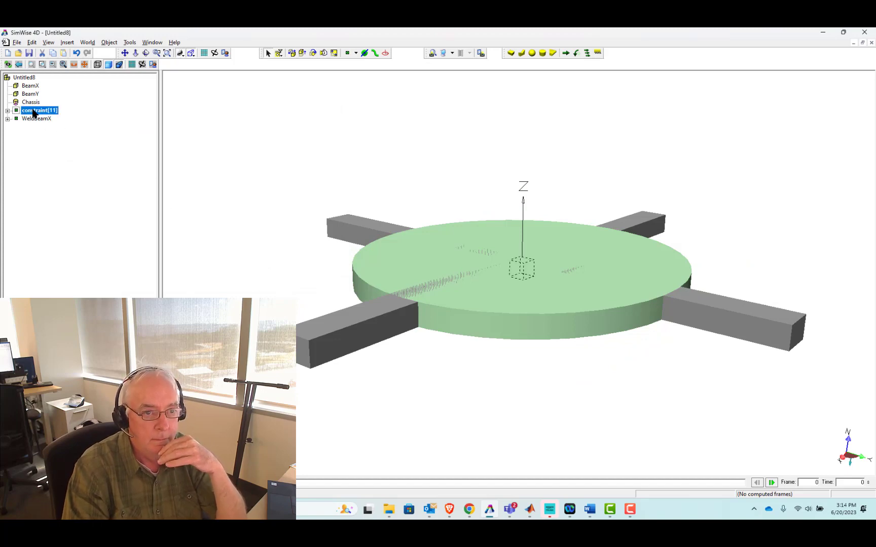
{"action": "left_click", "coordinate": [34, 111]}
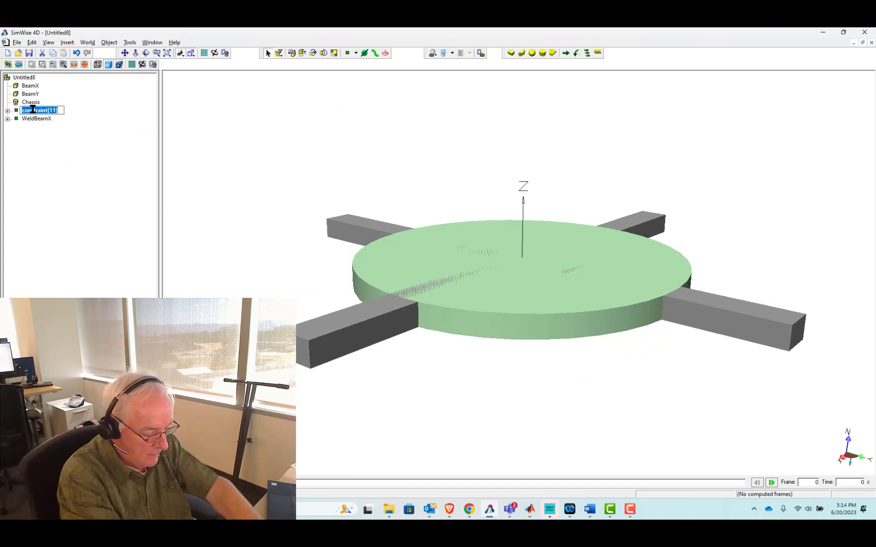
{"action": "type", "text": "We"}
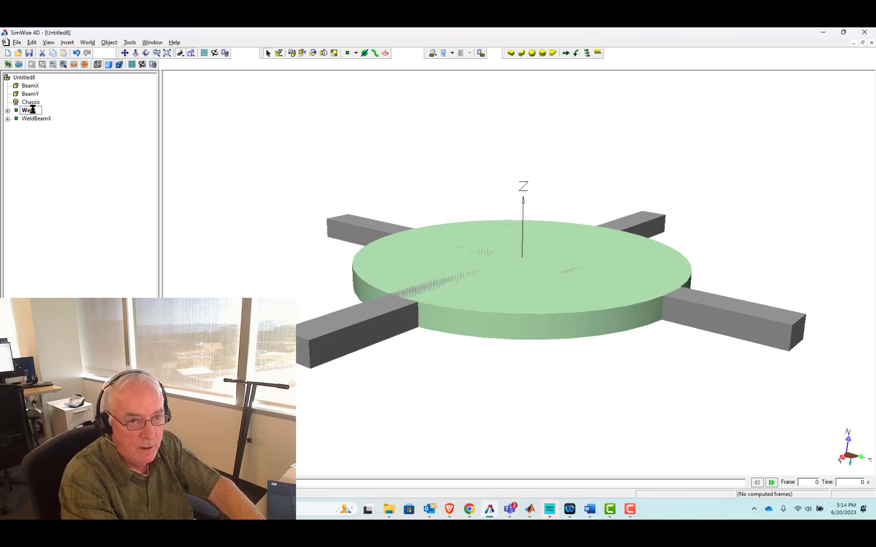
{"action": "type", "text": "ldBeamY"}
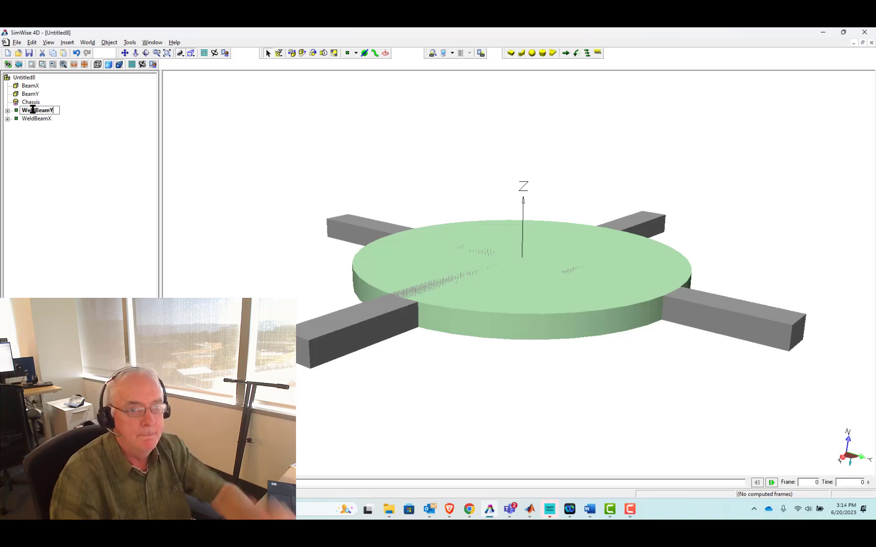
{"action": "left_click", "coordinate": [209, 151]}
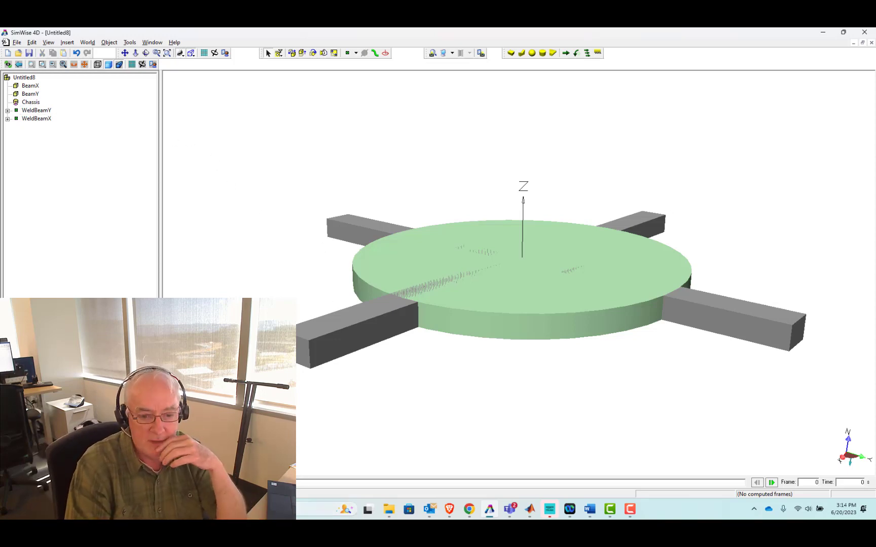
{"action": "key", "text": "ctrl+r"}
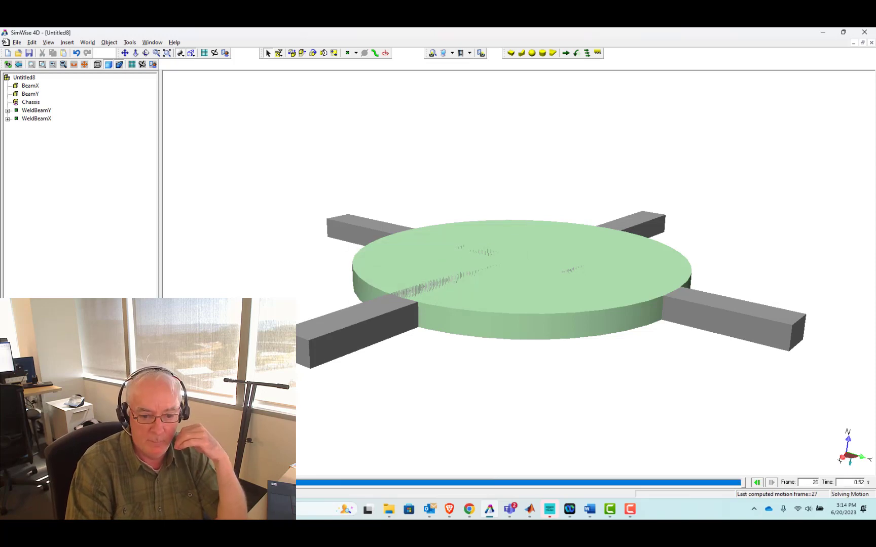
{"action": "left_click", "coordinate": [756, 482]}
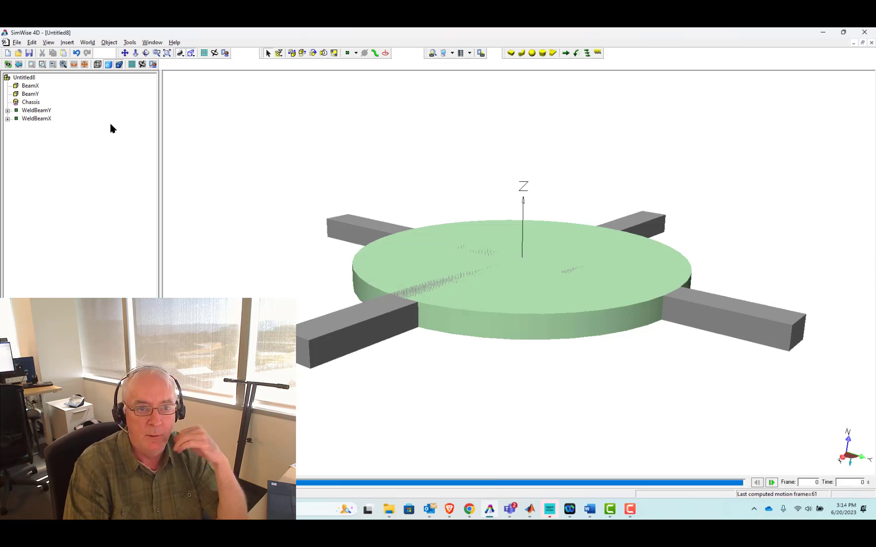
Draw a tall cylinder body[12], a small cylinder body[13] and a flat box body[14] on the floor grid.
{"action": "left_click", "coordinate": [542, 52]}
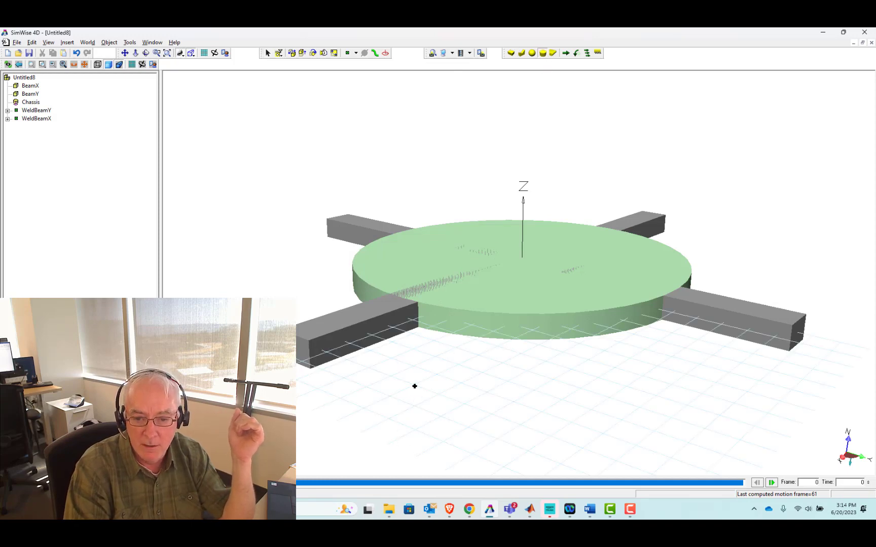
{"action": "left_click_drag", "start_coordinate": [415, 386], "coordinate": [429, 399]}
{"action": "left_click", "coordinate": [406, 305]}
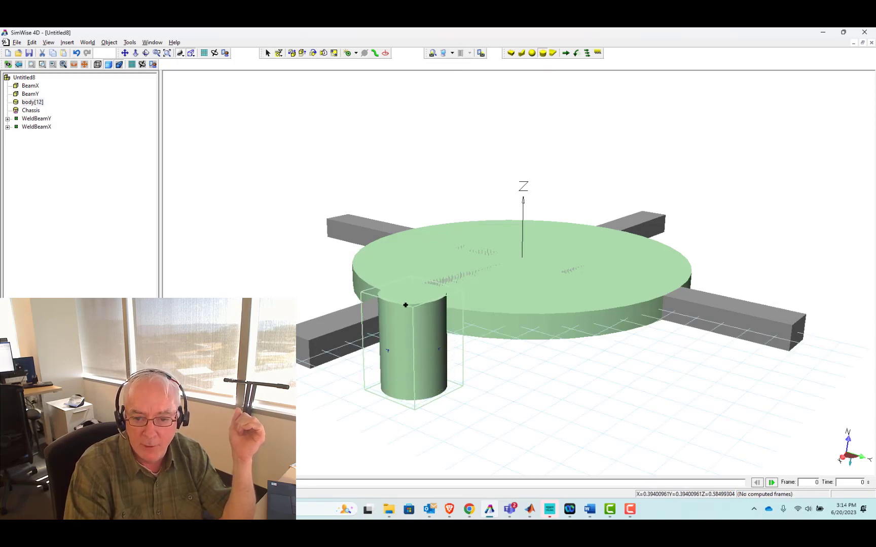
{"action": "mouse_move", "coordinate": [499, 379]}
{"action": "left_mouse_down"}
{"action": "mouse_move", "coordinate": [510, 384]}
{"action": "mouse_move", "coordinate": [500, 377]}
{"action": "left_mouse_up"}
{"action": "left_click", "coordinate": [505, 369]}
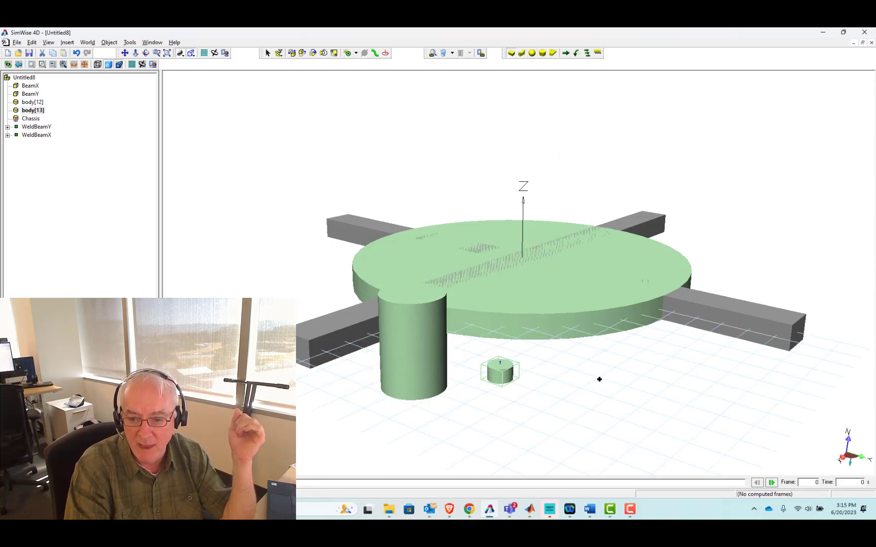
{"action": "left_click_drag", "start_coordinate": [581, 384], "coordinate": [733, 418]}
{"action": "left_click", "coordinate": [733, 419]}
Rename the tall cylinder to MotorCase and colour it cyan.
{"action": "double_click", "coordinate": [419, 360]}
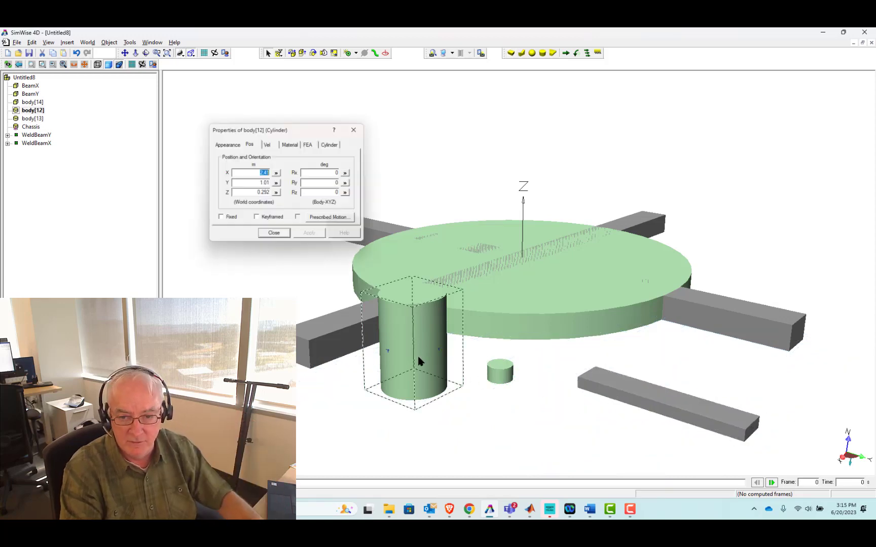
{"action": "left_click", "coordinate": [233, 144]}
{"action": "type", "text": "MotorCase"}
{"action": "left_click", "coordinate": [269, 202]}
{"action": "left_click", "coordinate": [259, 244]}
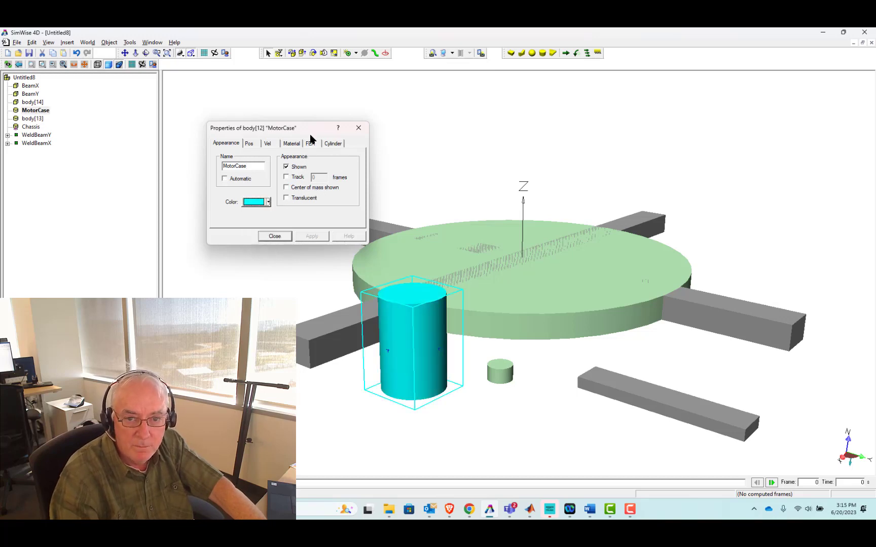
Set the MotorCase cylinder's radius to 0.2 and height to 0.75.
{"action": "left_click", "coordinate": [332, 144]}
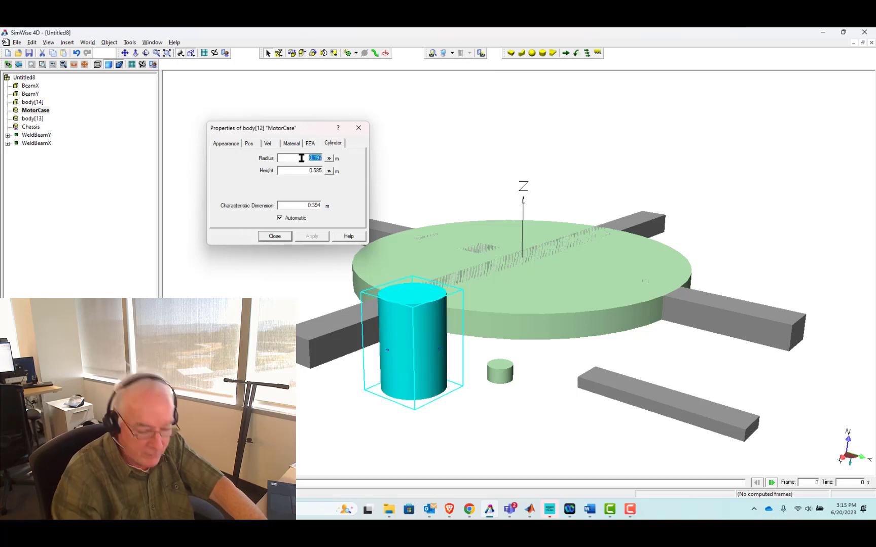
{"action": "type", "text": "0.2"}
{"action": "key", "text": "Tab"}
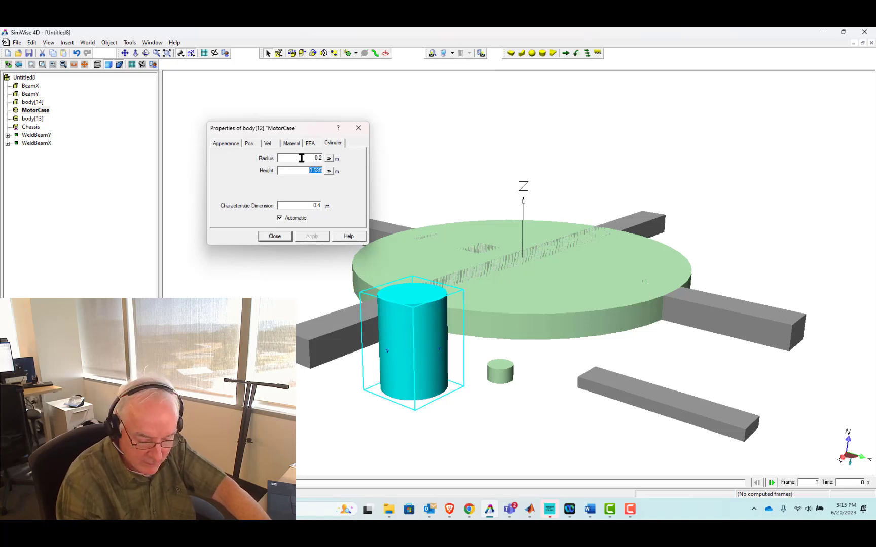
{"action": "type", "text": "0"}
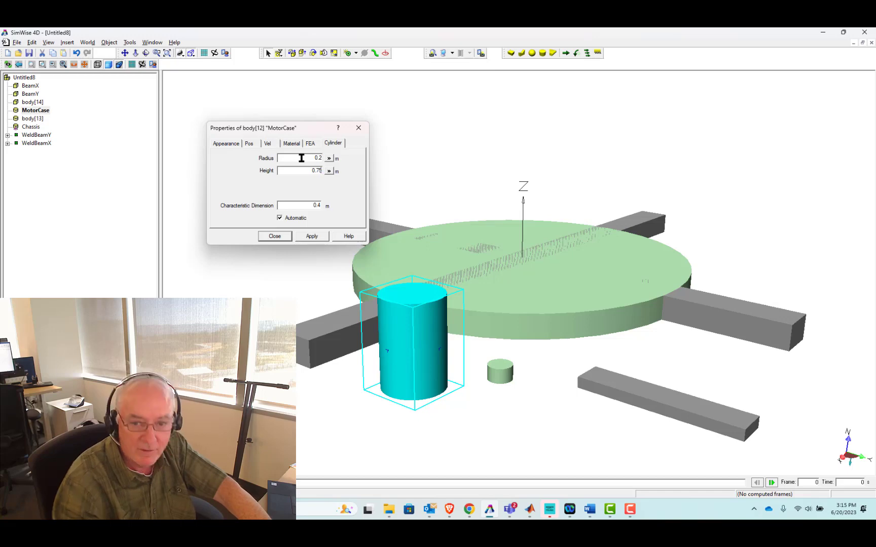
{"action": "key", "text": "Tab"}
Rename the small cylinder to Shaft.
{"action": "left_click", "coordinate": [284, 237]}
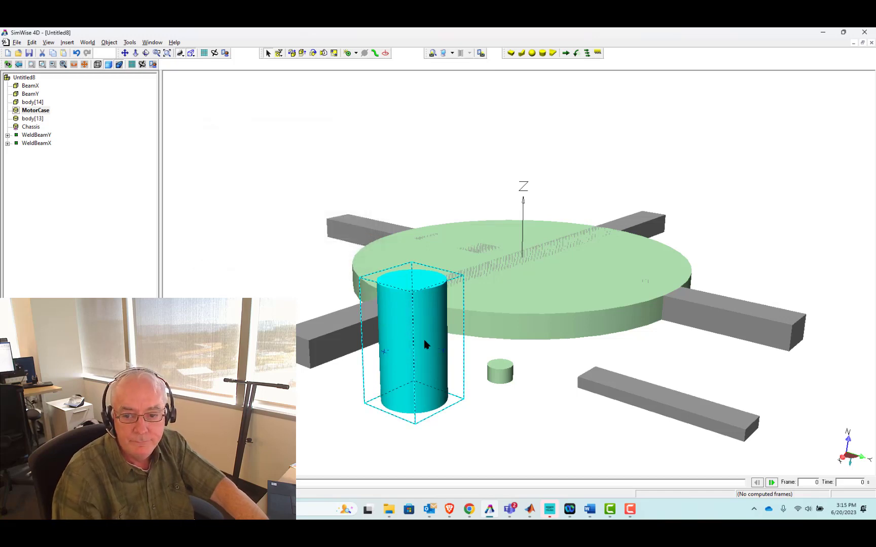
{"action": "double_click", "coordinate": [497, 370]}
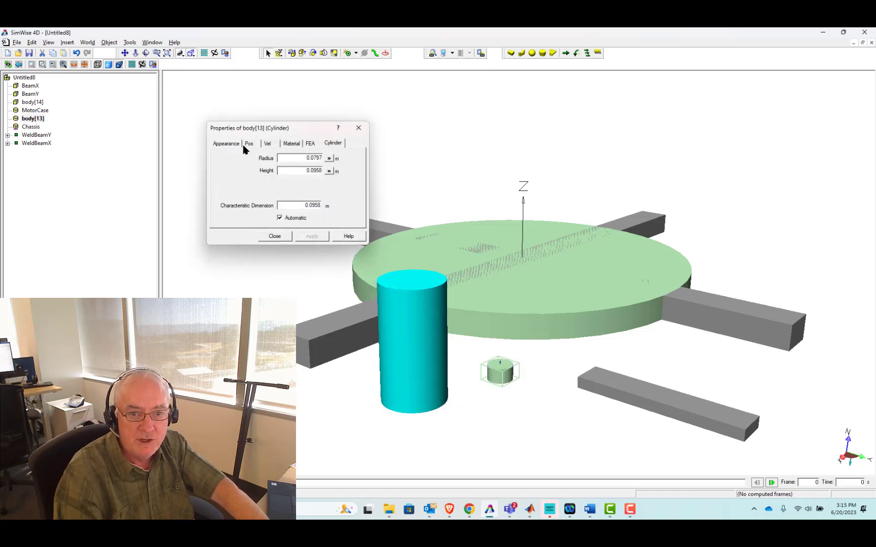
{"action": "left_click", "coordinate": [226, 145]}
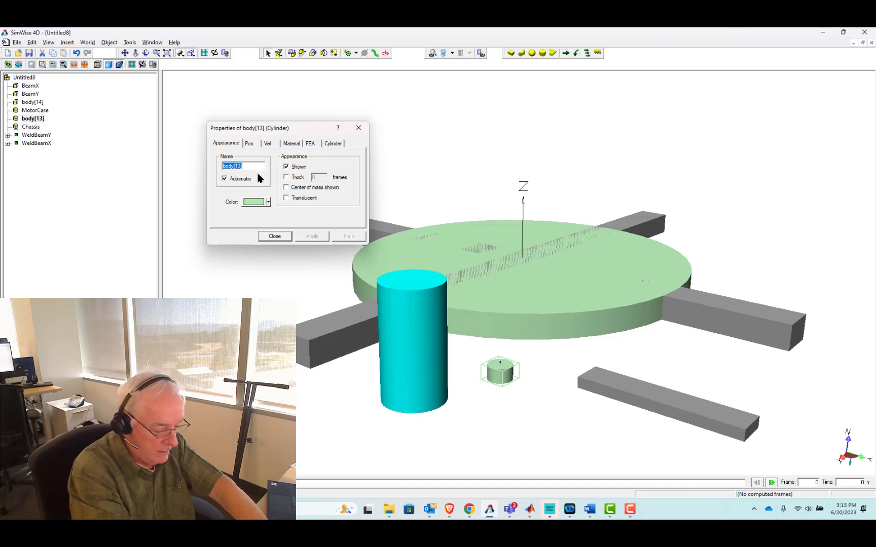
{"action": "type", "text": "Shaft"}
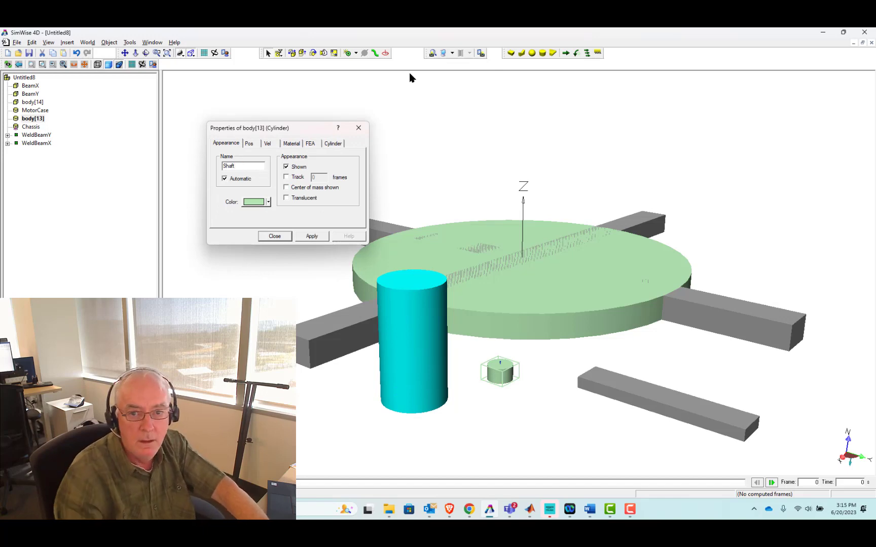
Give the Shaft a 0.05 radius and 0.1 height.
{"action": "left_click", "coordinate": [333, 143]}
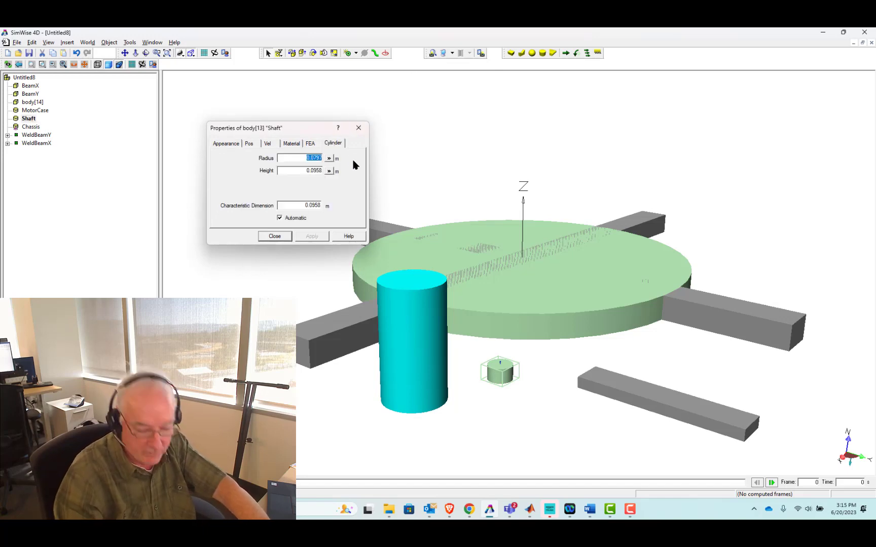
{"action": "type", "text": "0"}
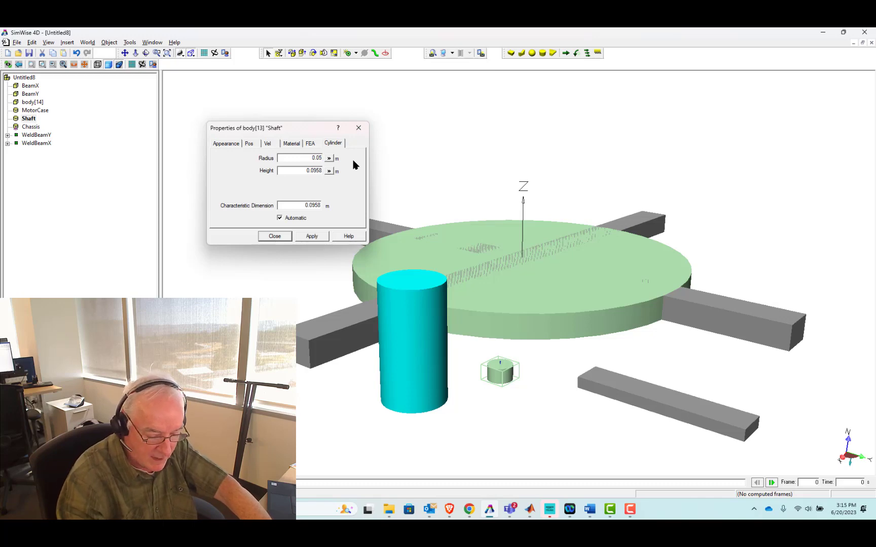
{"action": "key", "text": "Tab"}
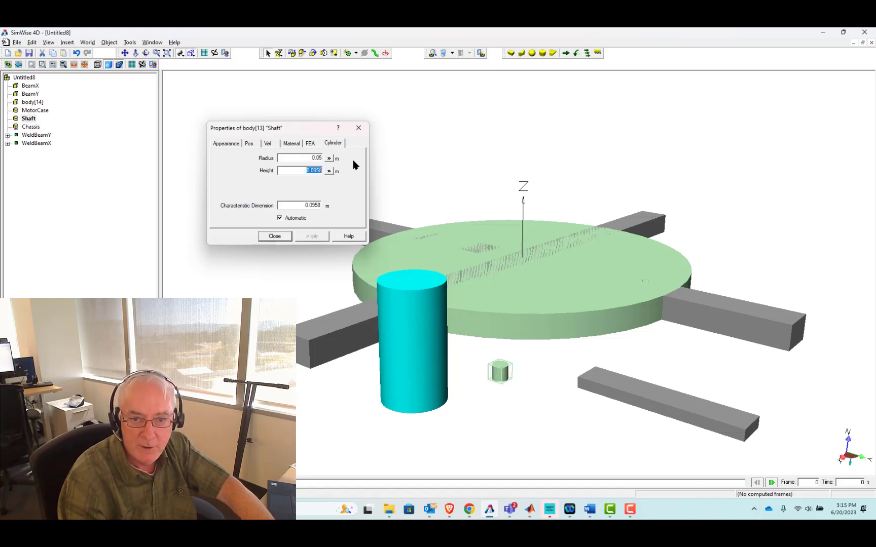
{"action": "type", "text": "0.1"}
{"action": "key", "text": "Tab"}
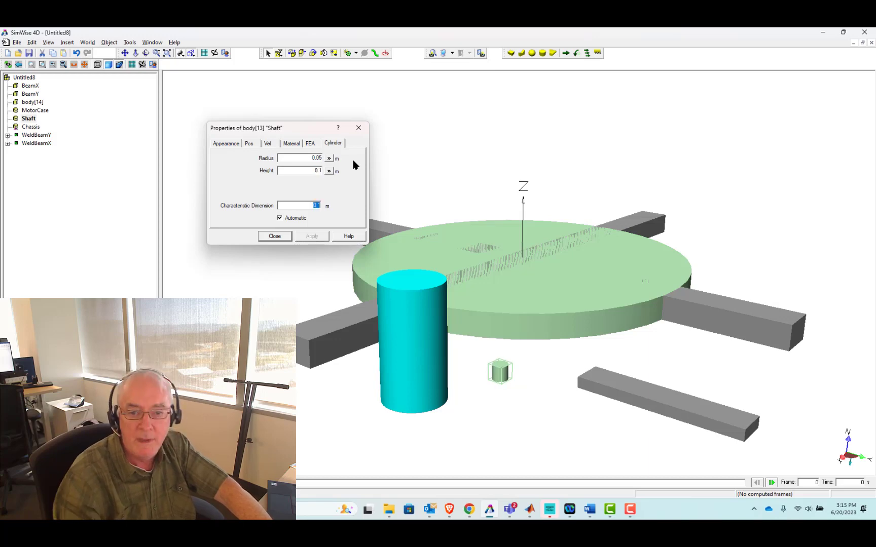
Place coordinate marker coord[15] at the Shaft's base and another on the MotorCase top face.
{"action": "left_click", "coordinate": [274, 237]}
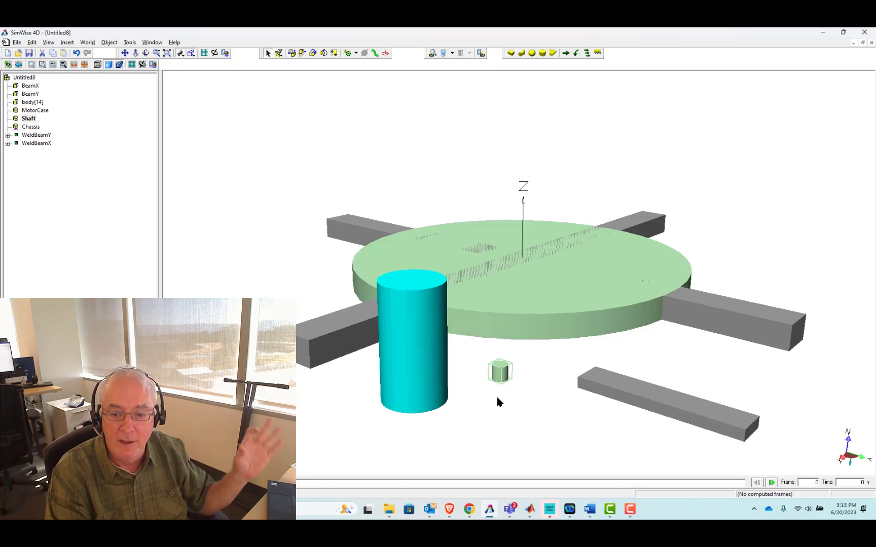
{"action": "left_click", "coordinate": [385, 53]}
{"action": "left_click", "coordinate": [456, 274]}
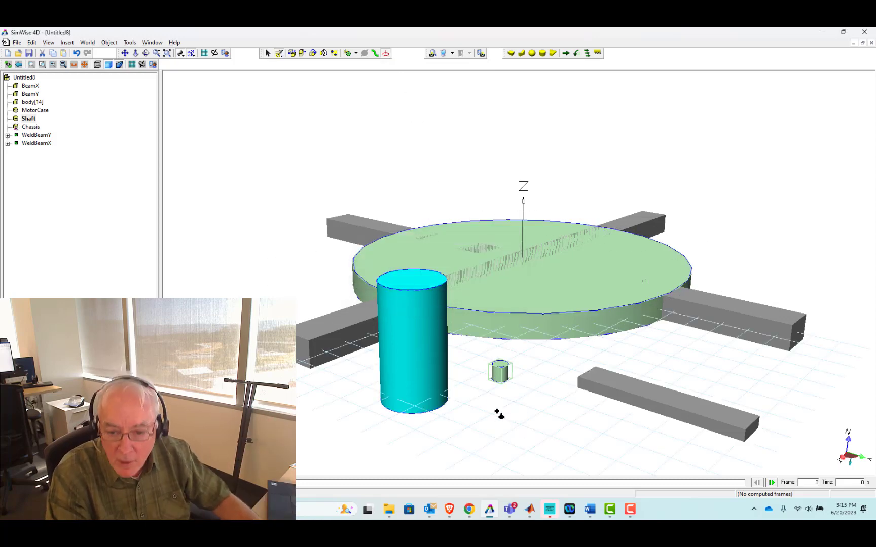
{"action": "left_click", "coordinate": [501, 384]}
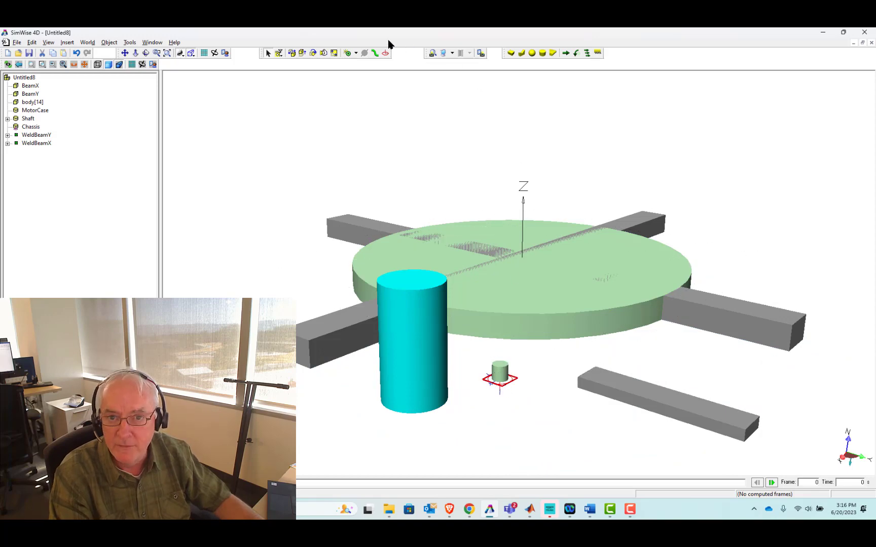
{"action": "left_click", "coordinate": [386, 53]}
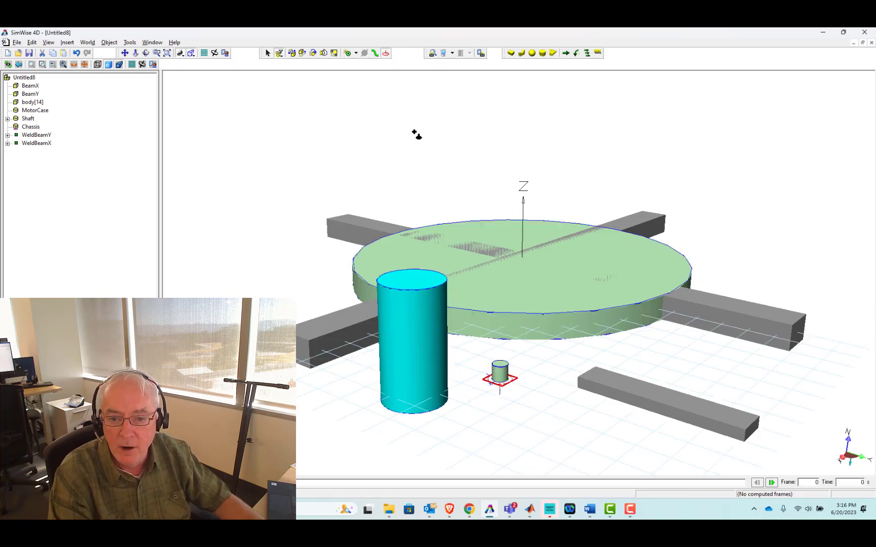
{"action": "left_click", "coordinate": [434, 289]}
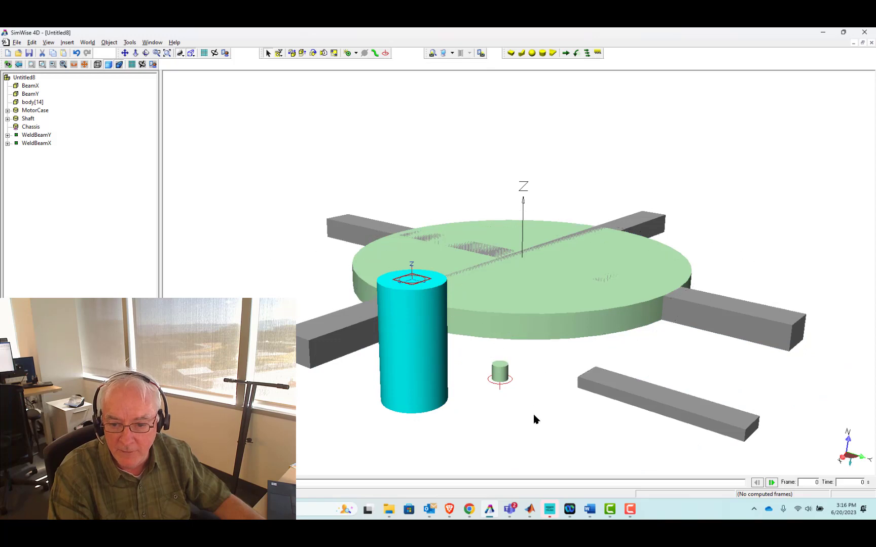
Set coord[15]'s Rx rotation to 0° and close its properties.
{"action": "double_click", "coordinate": [502, 387]}
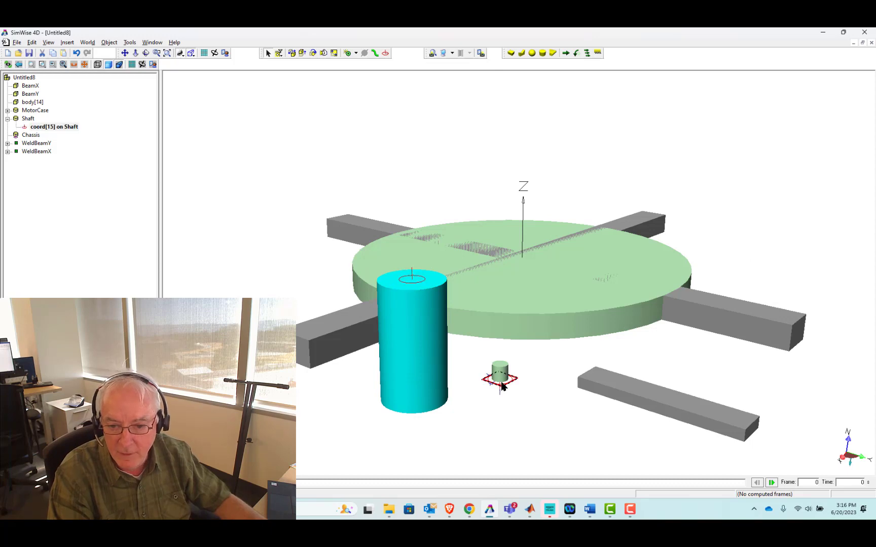
{"action": "left_click", "coordinate": [250, 144]}
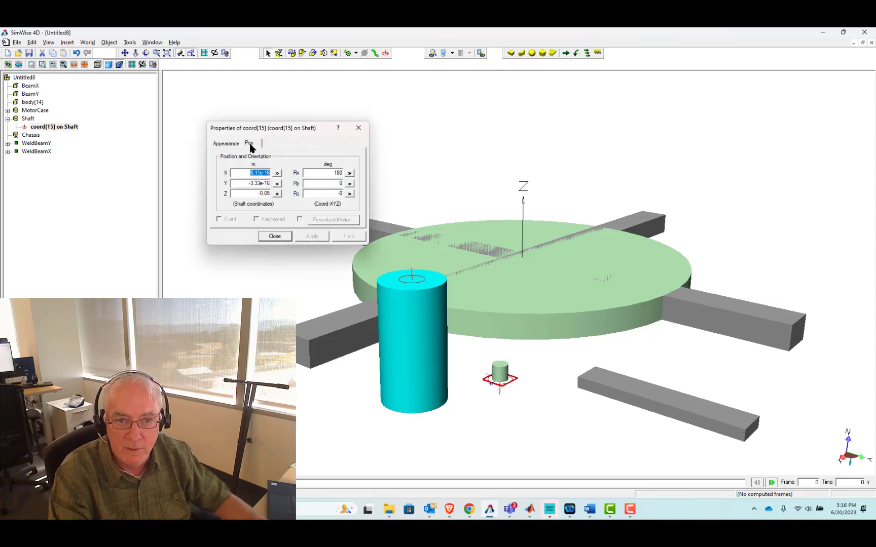
{"action": "double_click", "coordinate": [337, 174]}
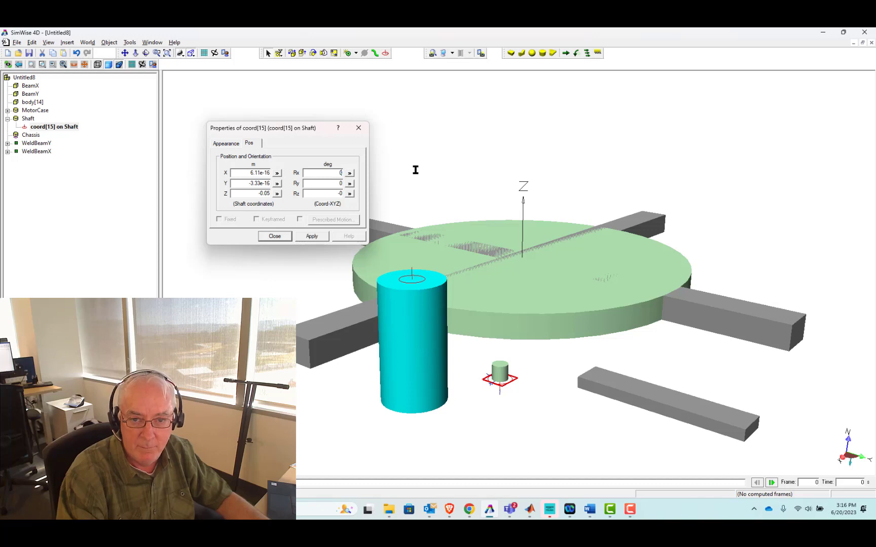
{"action": "key", "text": "Return"}
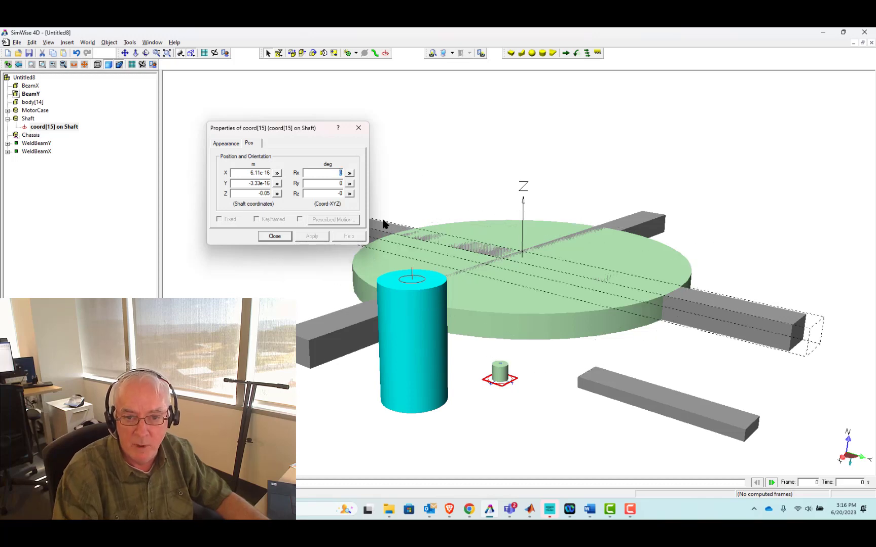
{"action": "left_click", "coordinate": [275, 236]}
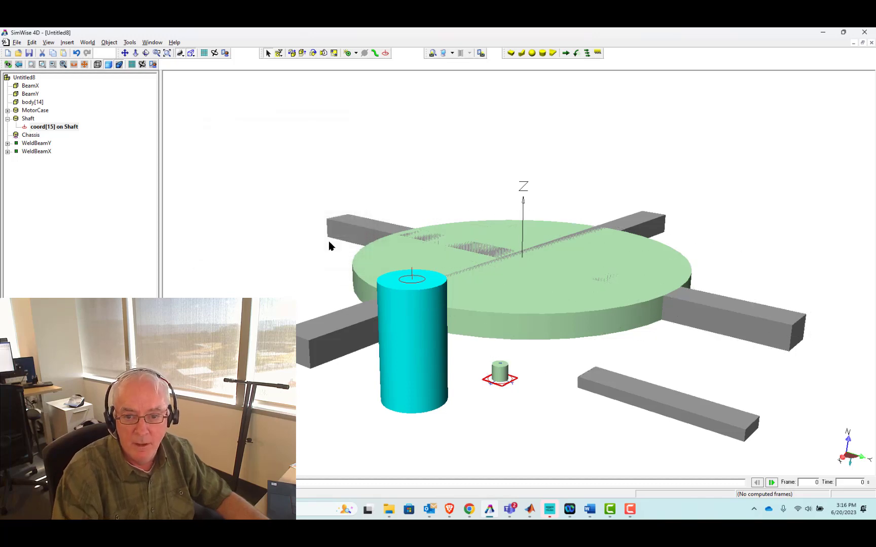
Place coord[17] on the MotorCase top and select it together with coord[15].
{"action": "left_click", "coordinate": [412, 282]}
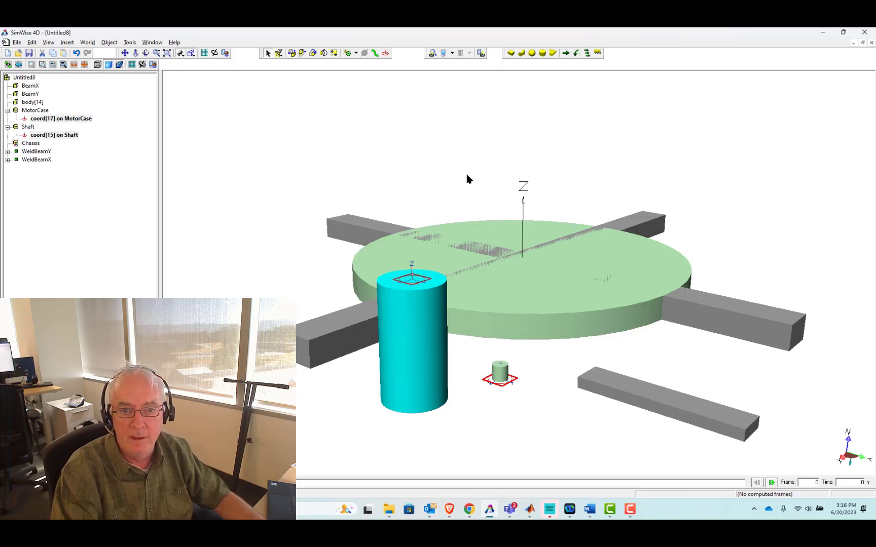
{"action": "left_click", "coordinate": [504, 382]}
{"action": "left_click", "coordinate": [509, 384]}
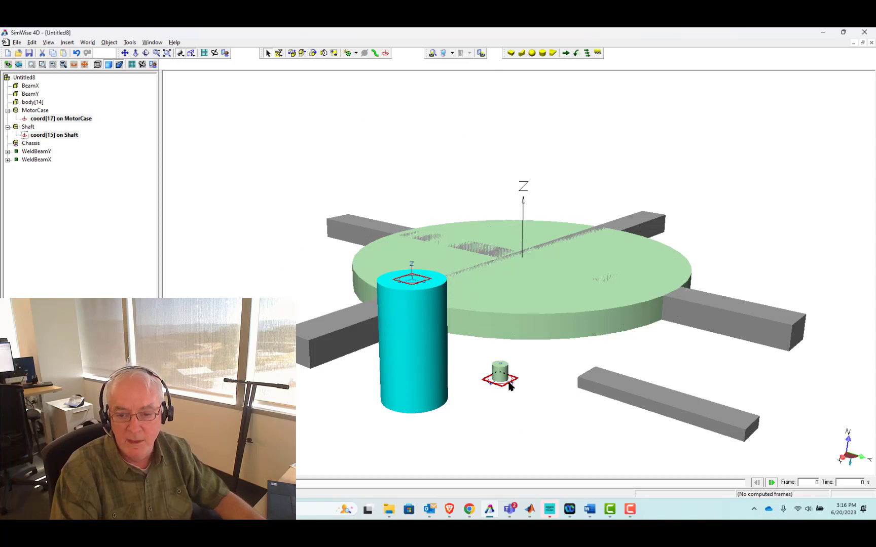
{"action": "left_click", "coordinate": [383, 285]}
{"action": "left_click", "coordinate": [409, 281]}
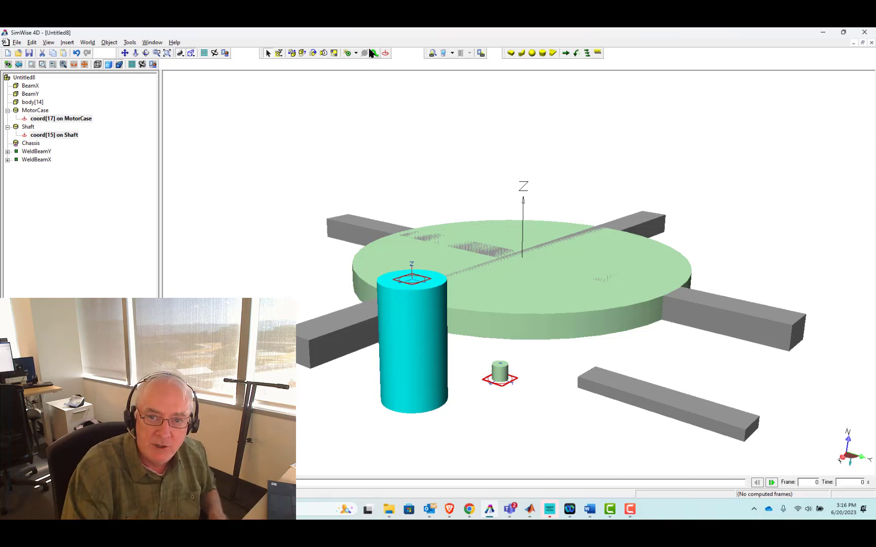
Choose a Rigid Joint with face-to-face placement for the two markers.
{"action": "left_click", "coordinate": [348, 53]}
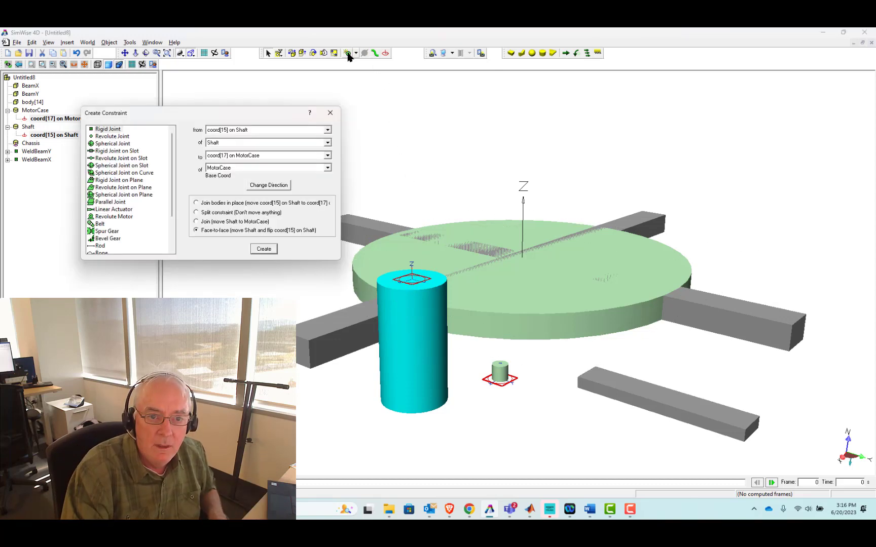
{"action": "left_click", "coordinate": [103, 129]}
{"action": "left_click", "coordinate": [197, 230]}
Create the rigid joint constraint[18] and rename it Motor.
{"action": "left_click", "coordinate": [264, 249]}
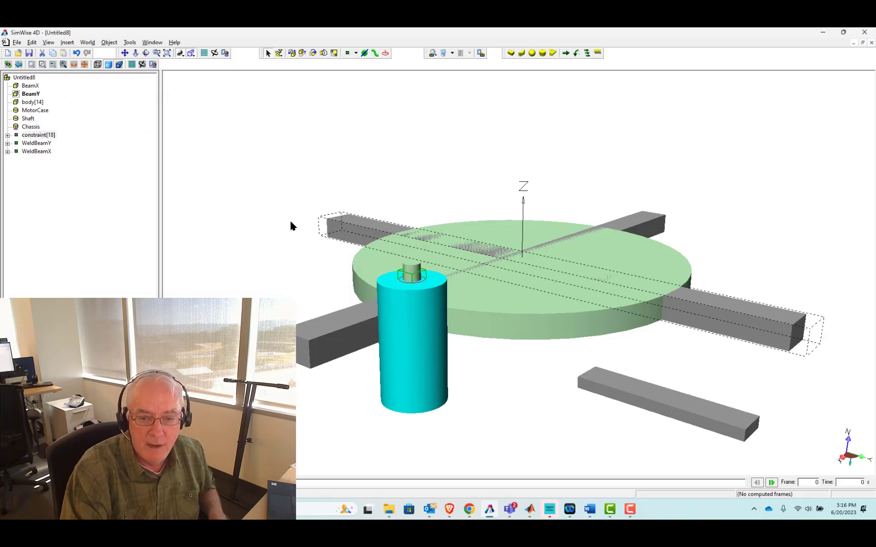
{"action": "left_click", "coordinate": [36, 135]}
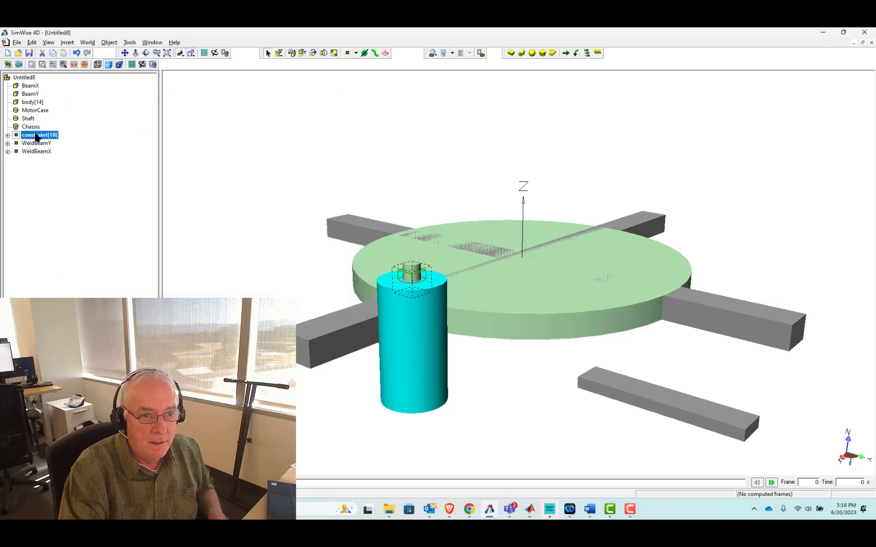
{"action": "left_click", "coordinate": [39, 135]}
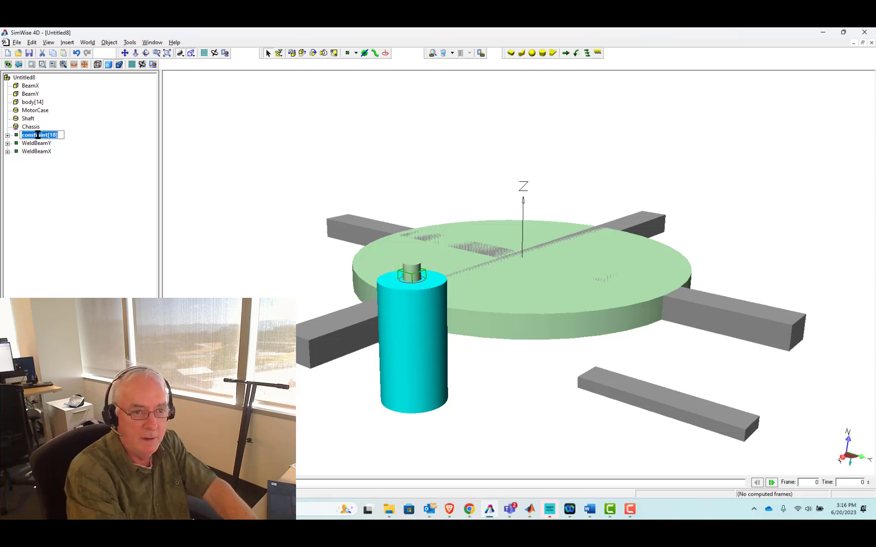
{"action": "type", "text": "Motor"}
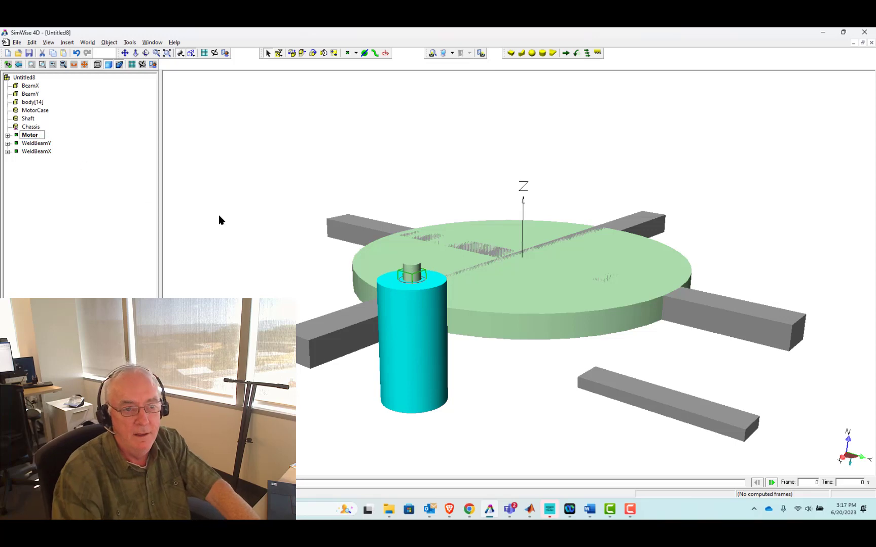
{"action": "key", "text": "Return"}
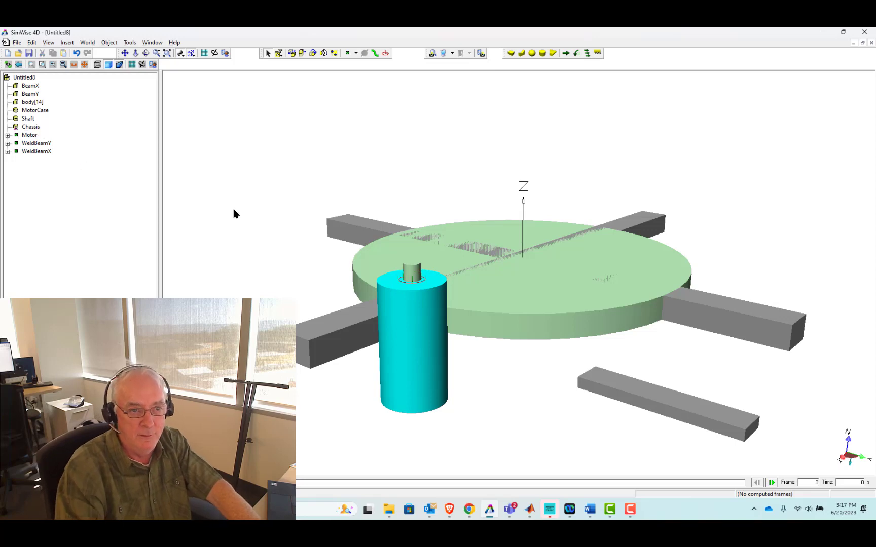
Change the Motor constraint type to Revolute Motor about Z.
{"action": "left_click", "coordinate": [18, 136]}
{"action": "double_click", "coordinate": [18, 136]}
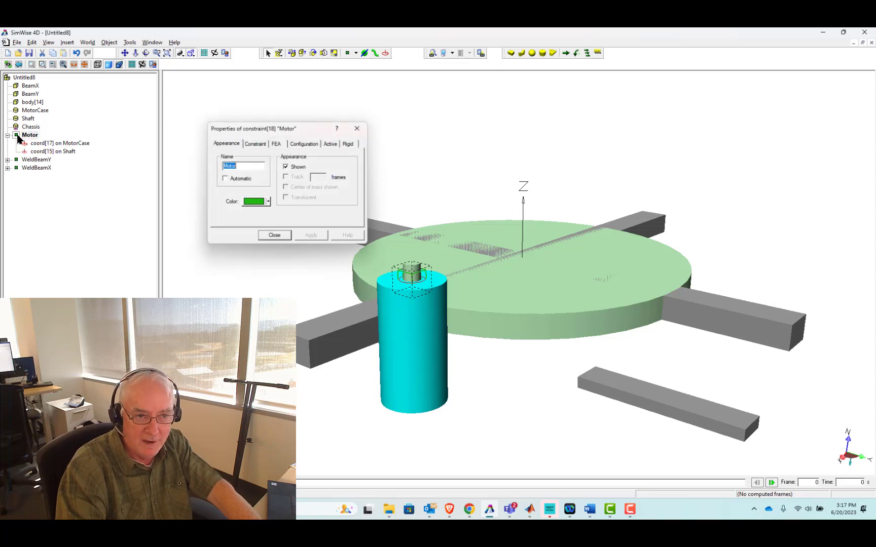
{"action": "left_click_drag", "start_coordinate": [295, 132], "coordinate": [330, 125]}
{"action": "left_click", "coordinate": [290, 135]}
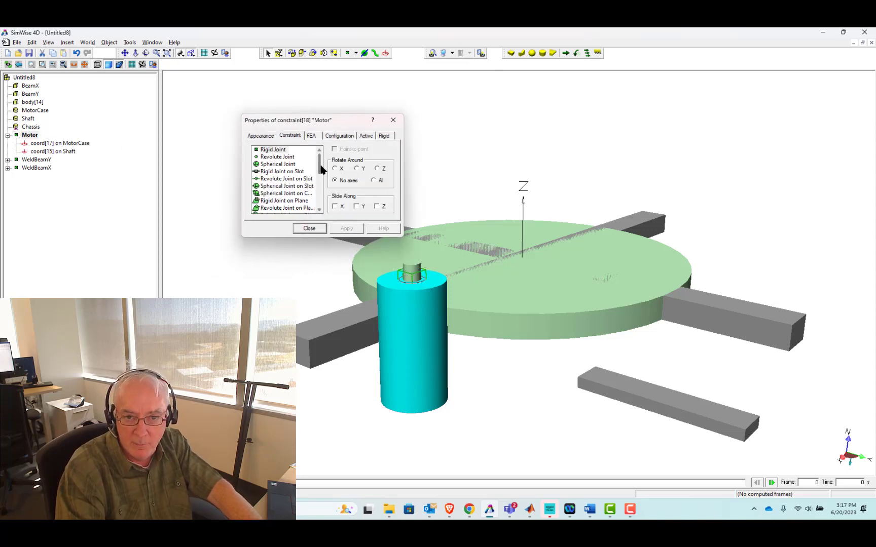
{"action": "left_click_drag", "start_coordinate": [319, 172], "coordinate": [322, 183]}
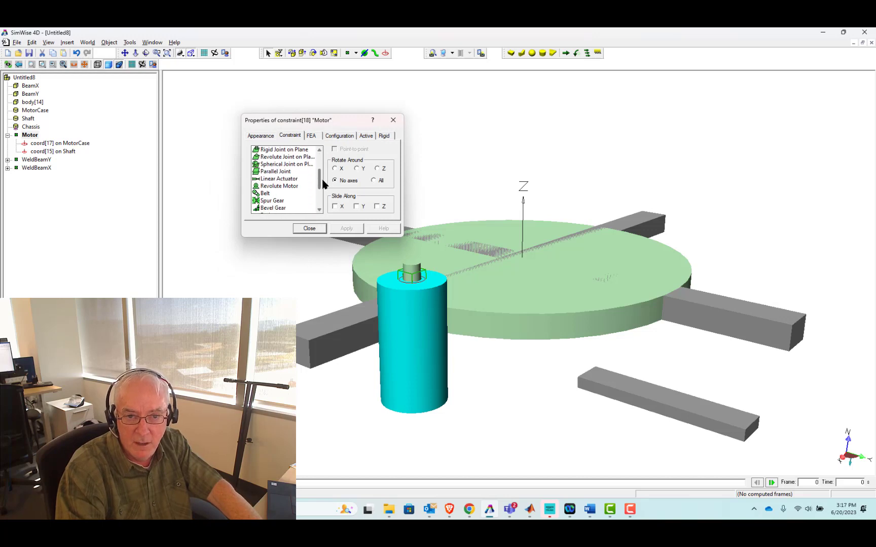
{"action": "left_click", "coordinate": [279, 186]}
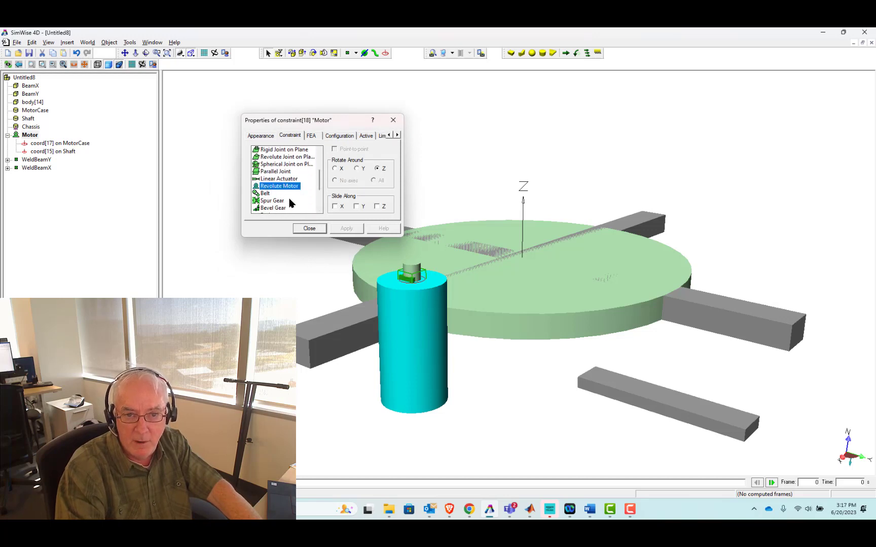
{"action": "left_click", "coordinate": [309, 229]}
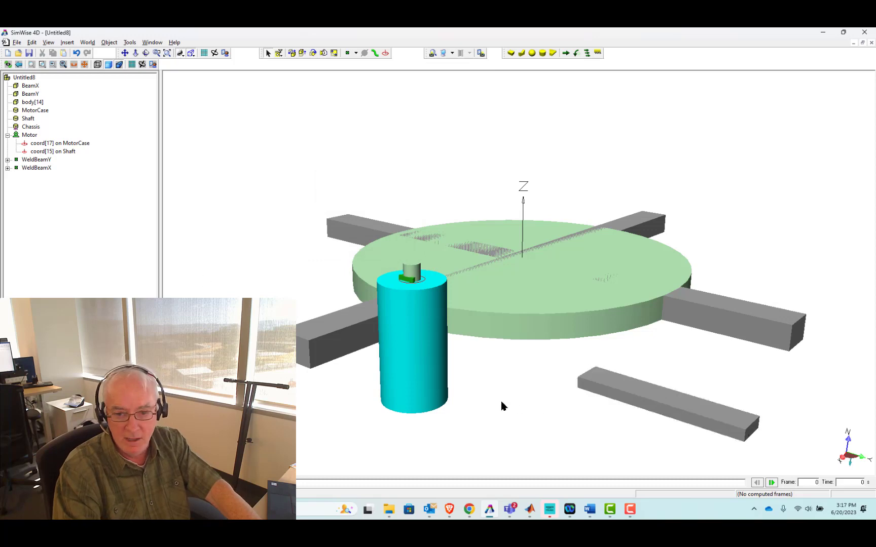
Rename box body[14] to Propeller.
{"action": "double_click", "coordinate": [694, 405]}
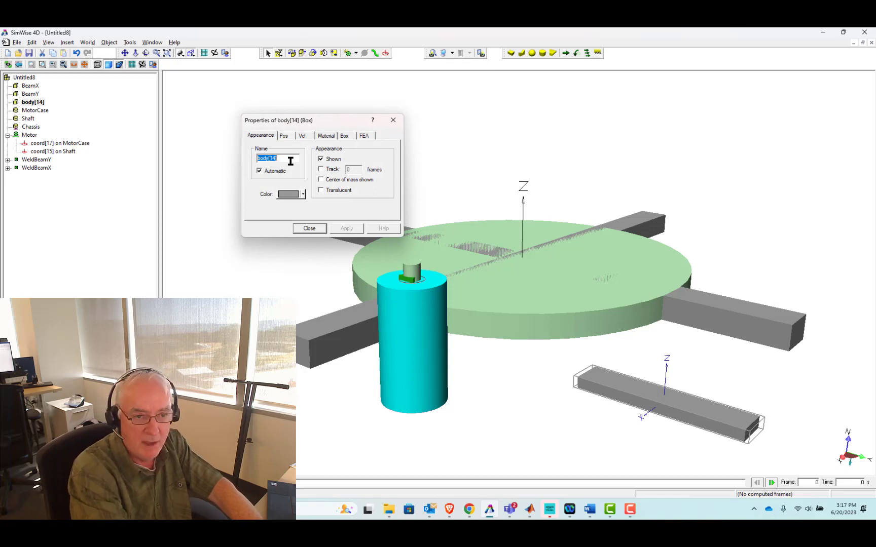
{"action": "type", "text": "Propeller"}
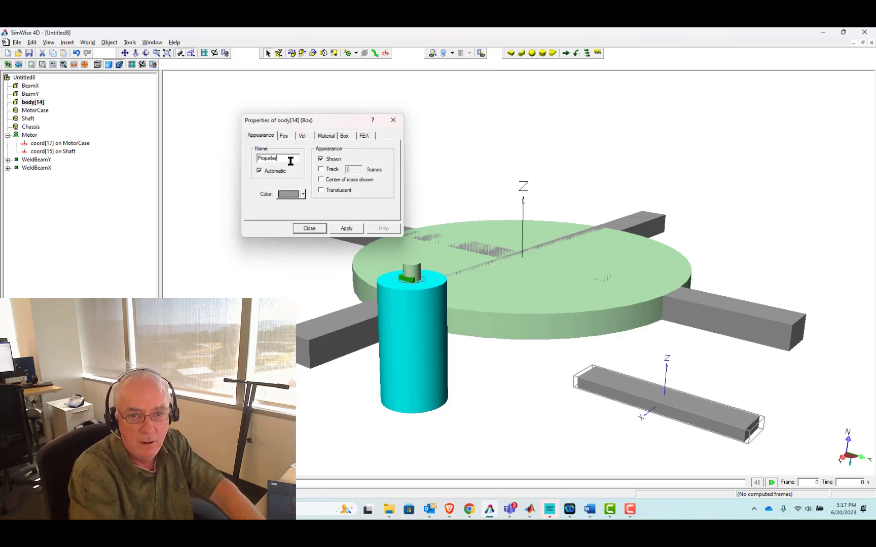
{"action": "left_click", "coordinate": [344, 136]}
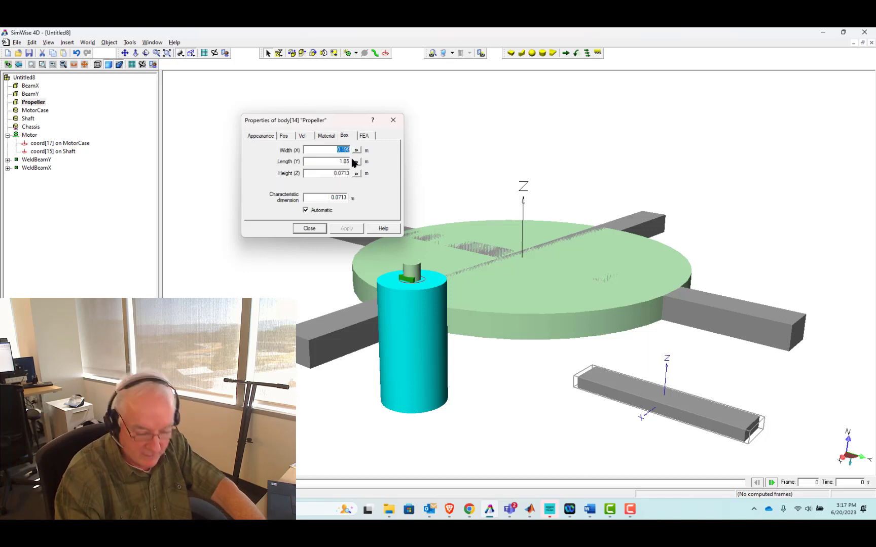
Size the Propeller to 0.1 m wide, 1.4 m long and 0.05 m high.
{"action": "type", "text": "0.1"}
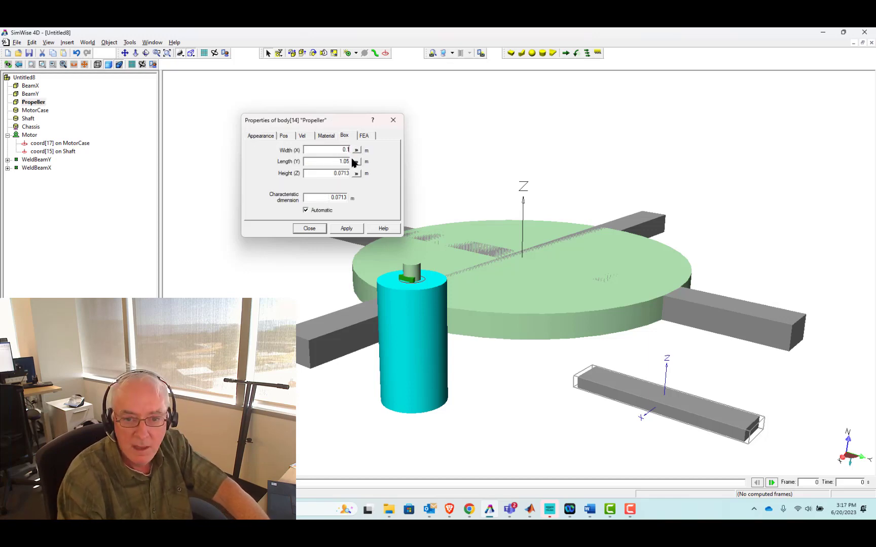
{"action": "key", "text": "Tab"}
{"action": "type", "text": "1"}
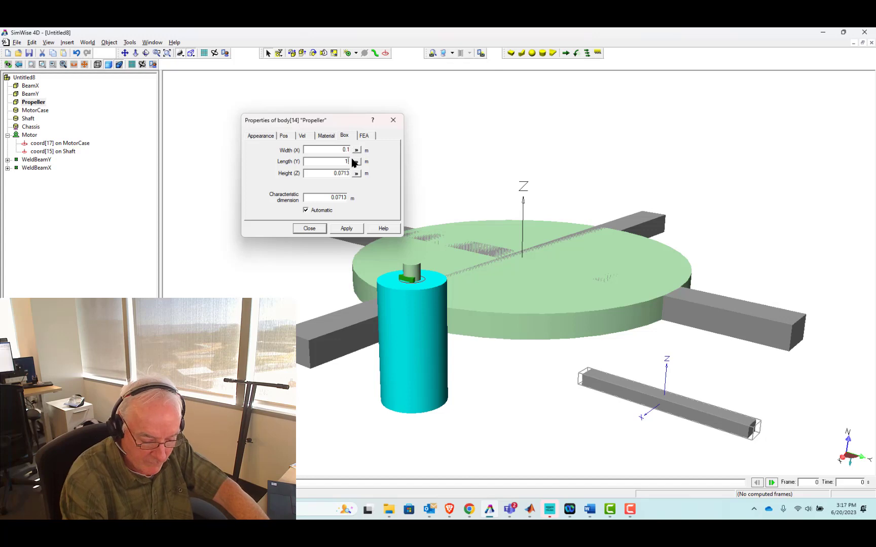
{"action": "key", "text": "Tab"}
{"action": "type", "text": "0.05"}
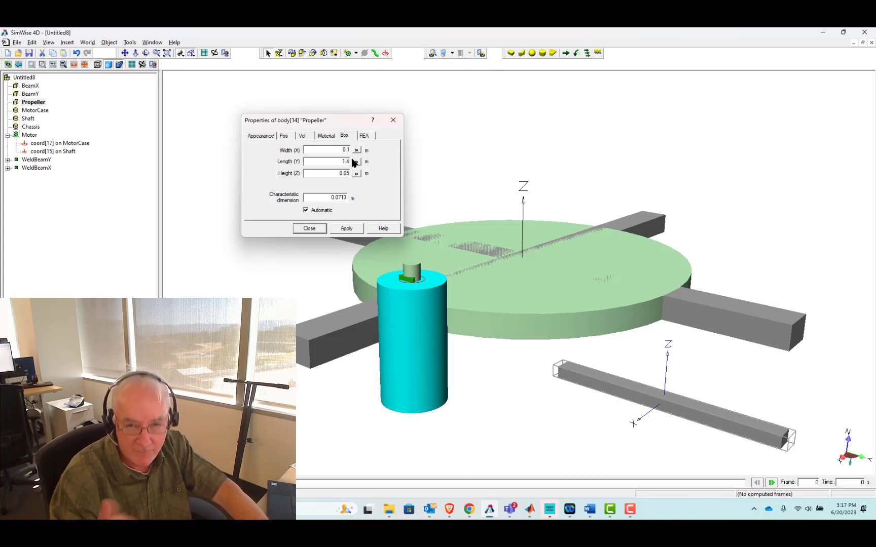
{"action": "left_click", "coordinate": [347, 229]}
{"action": "left_click", "coordinate": [260, 135]}
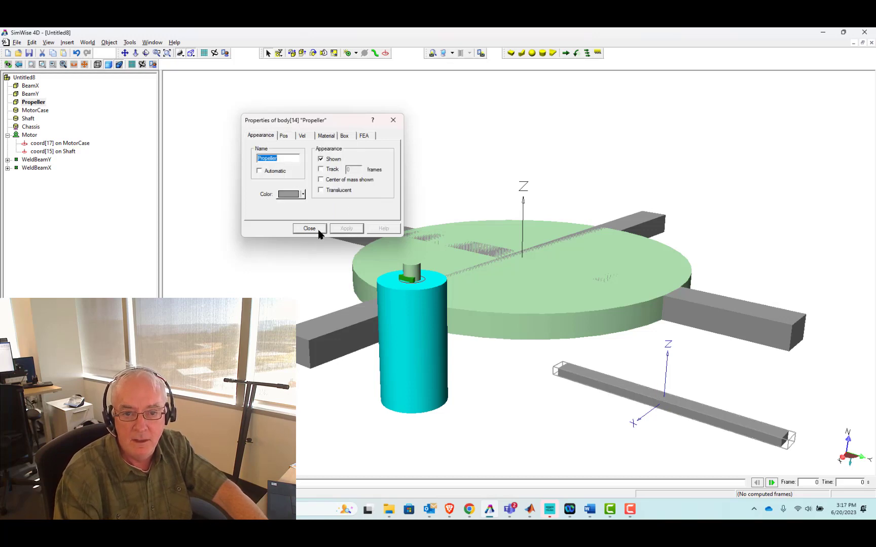
{"action": "left_click", "coordinate": [314, 229]}
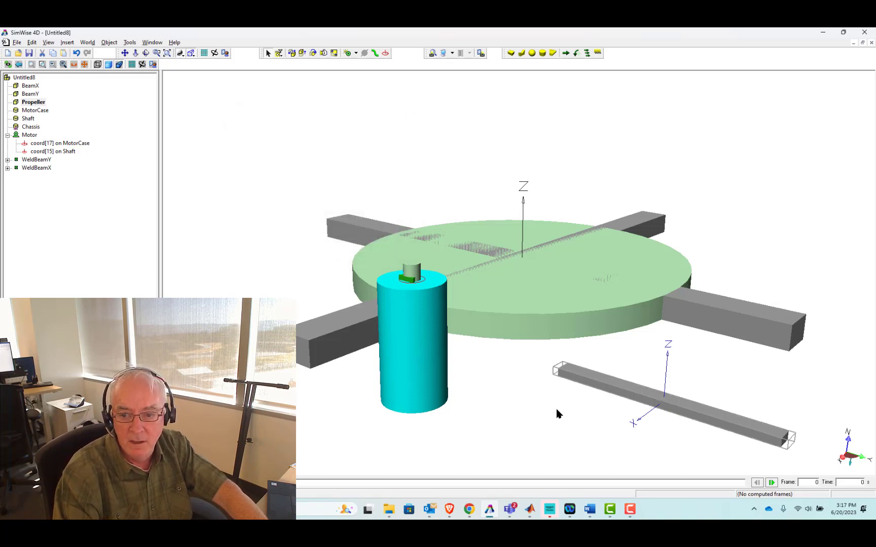
Orbit to look under the chassis, clear its selection, and pick the Coordinate System tool.
{"action": "middle_click_drag", "start_coordinate": [647, 419], "coordinate": [629, 383]}
{"action": "left_click", "coordinate": [513, 240]}
{"action": "left_click", "coordinate": [414, 70]}
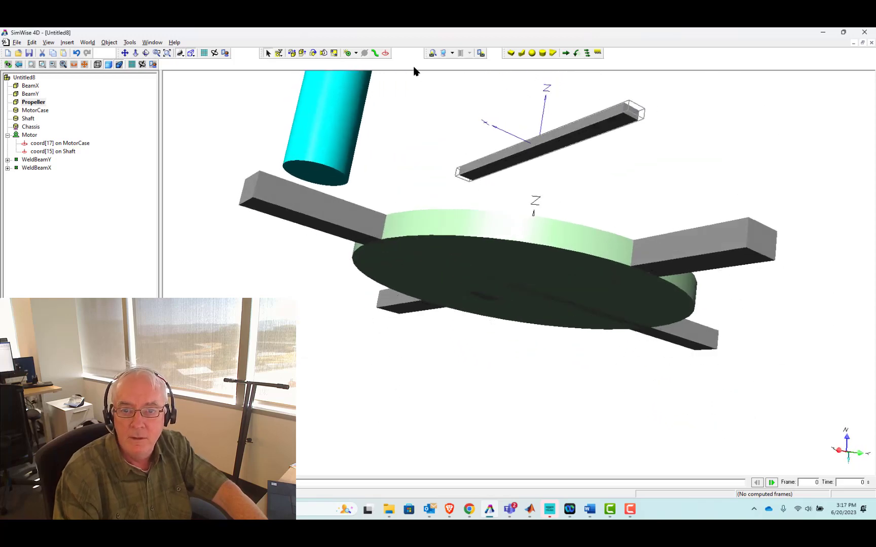
{"action": "left_click", "coordinate": [386, 53]}
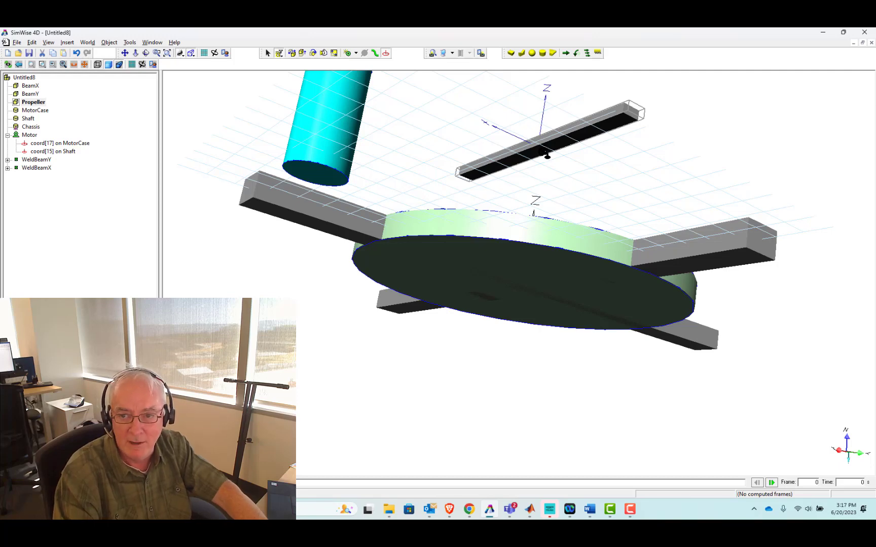
Place a new coordinate system coord[19] under the Propeller.
{"action": "left_click", "coordinate": [544, 152]}
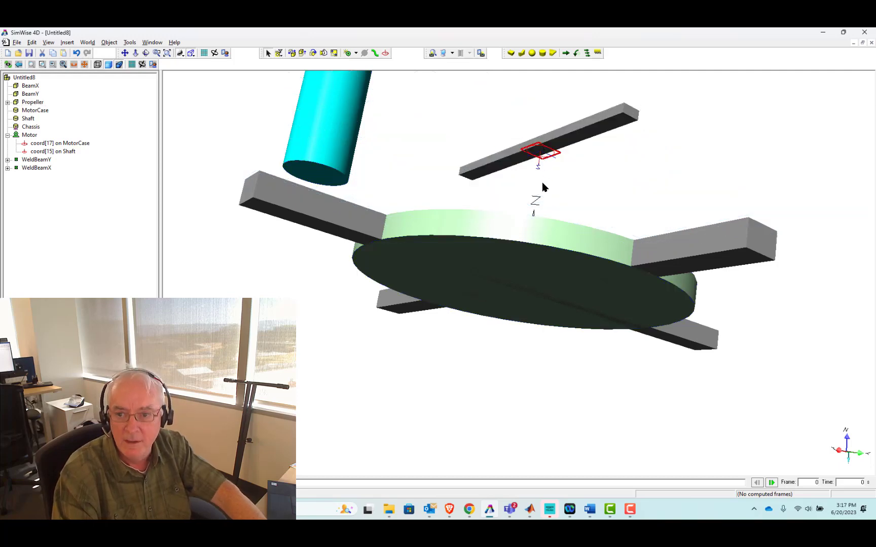
{"action": "double_click", "coordinate": [538, 152]}
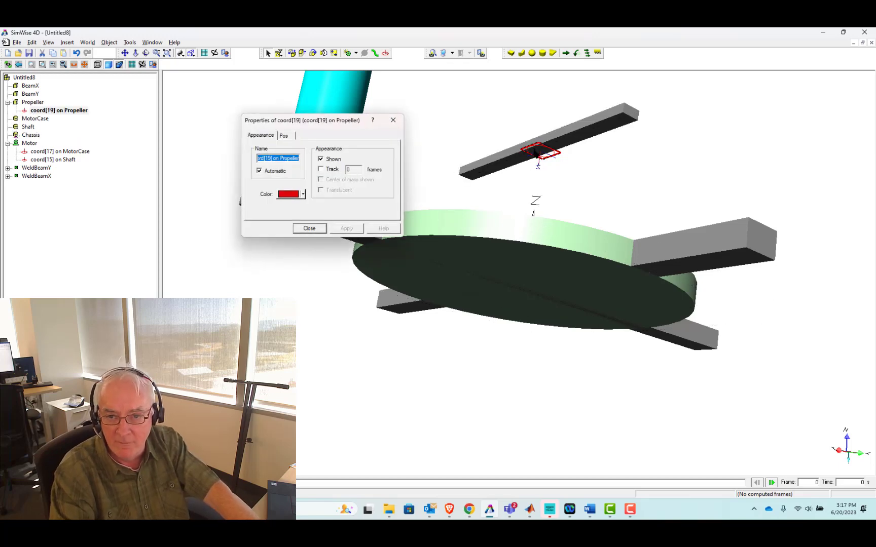
{"action": "left_click", "coordinate": [287, 137]}
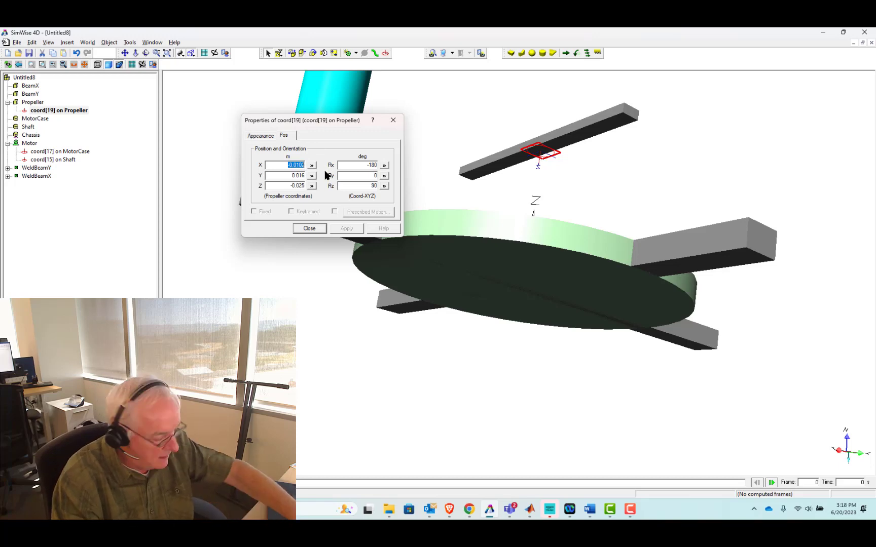
Position coord[19] at X 0, Y 0, Z -0.025 with Rx and Rz both 0.
{"action": "type", "text": "0"}
{"action": "key", "text": "Tab"}
{"action": "type", "text": "0"}
{"action": "key", "text": "Tab"}
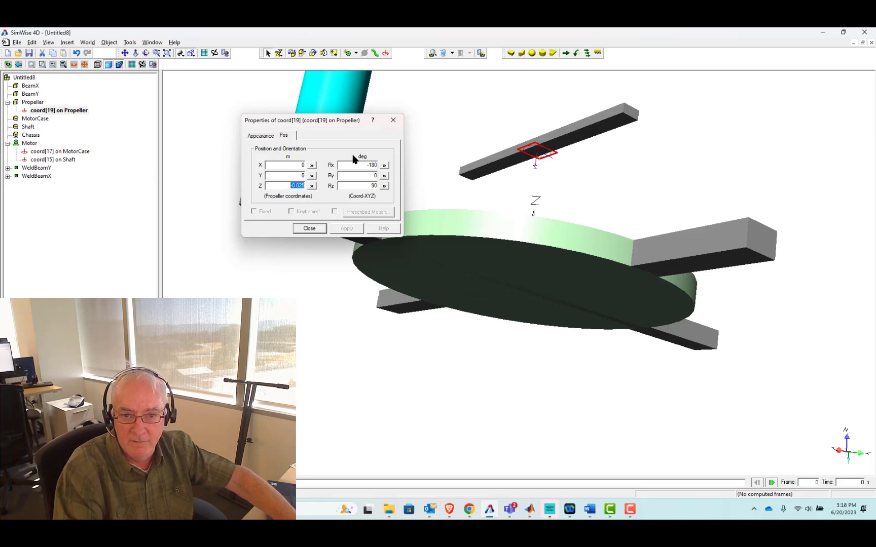
{"action": "double_click", "coordinate": [368, 164]}
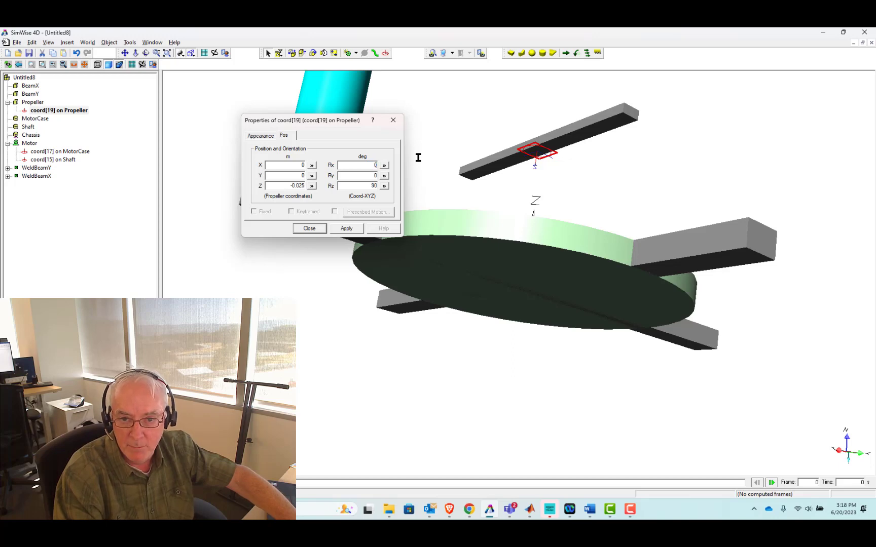
{"action": "key", "text": "Tab"}
{"action": "type", "text": "0"}
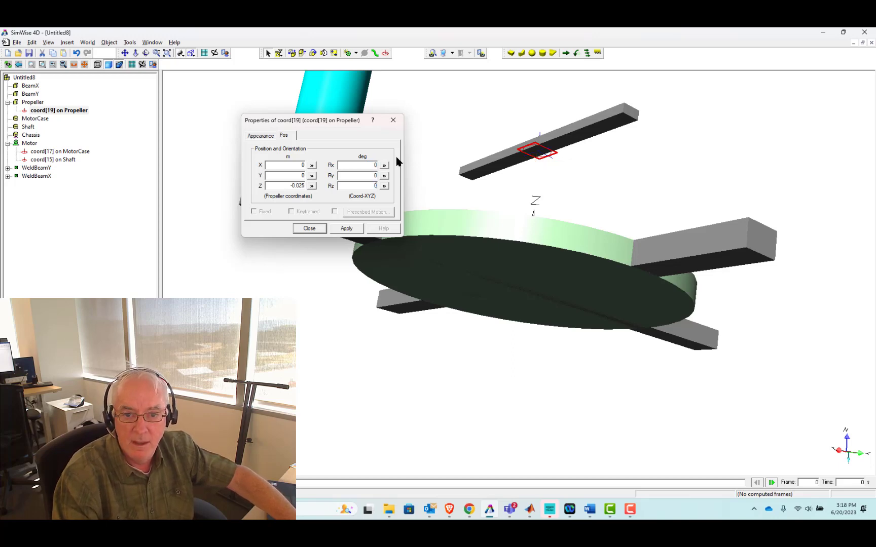
{"action": "left_click", "coordinate": [347, 229]}
{"action": "left_click", "coordinate": [310, 229]}
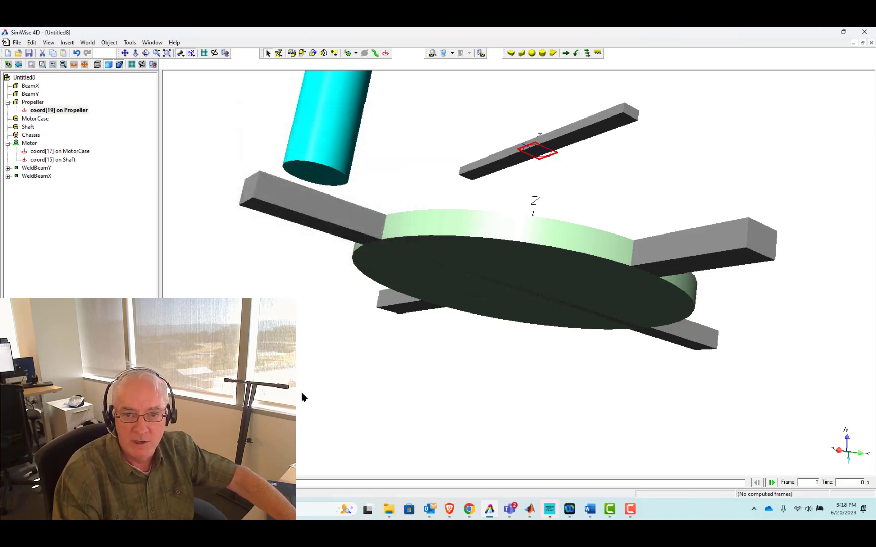
Place a coordinate system on the top of the Shaft.
{"action": "left_click", "coordinate": [352, 350]}
{"action": "mouse_move", "coordinate": [352, 349]}
{"action": "left_mouse_down"}
{"action": "mouse_move", "coordinate": [360, 317]}
{"action": "mouse_move", "coordinate": [362, 348]}
{"action": "left_mouse_up"}
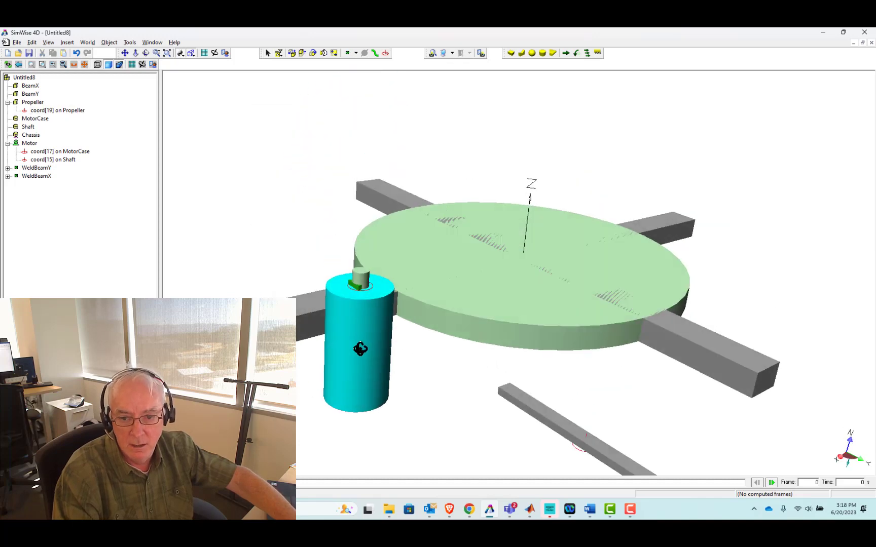
{"action": "left_click", "coordinate": [386, 53]}
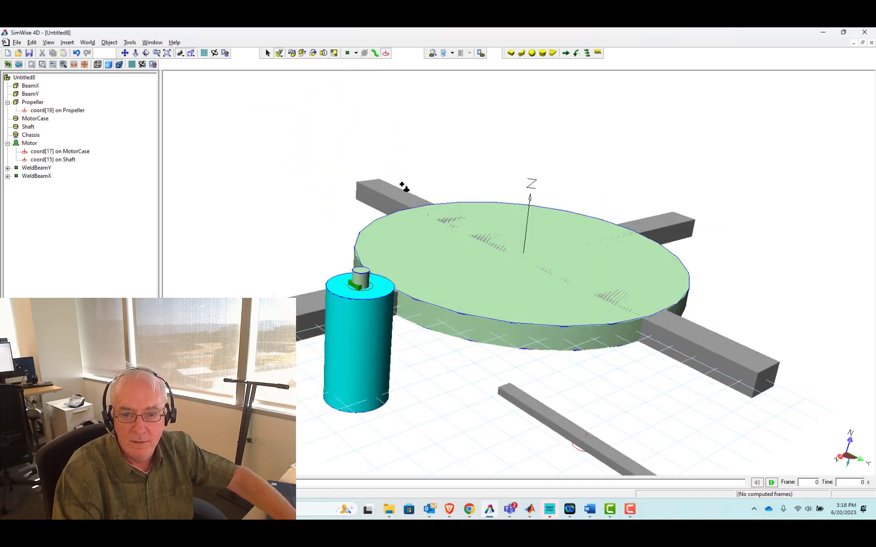
{"action": "left_click", "coordinate": [368, 273]}
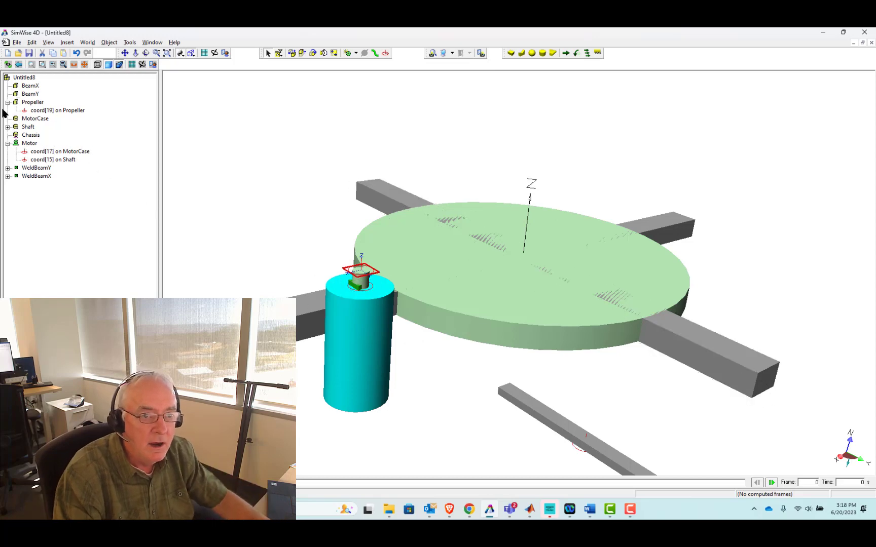
Rigidly join the propeller's and shaft's coordinate systems, then run the simulation.
{"action": "left_click", "coordinate": [51, 110]}
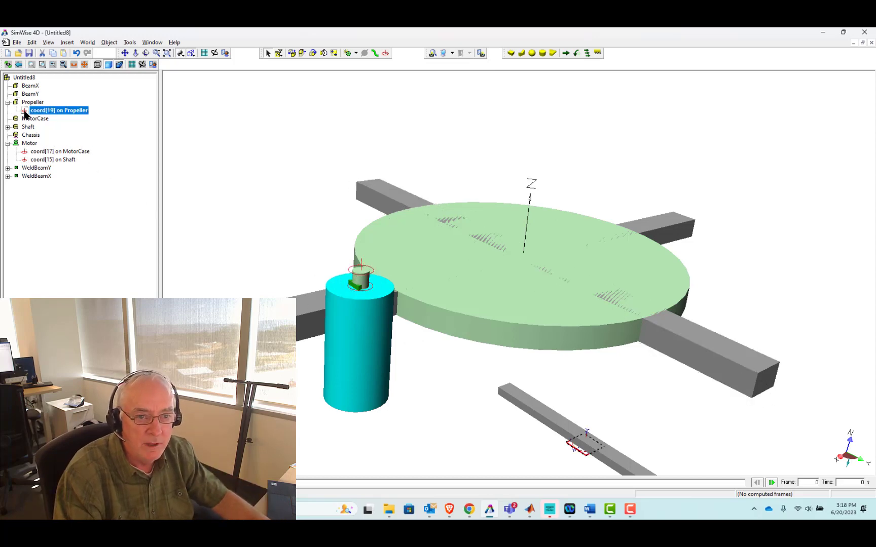
{"action": "left_click", "coordinate": [354, 276]}
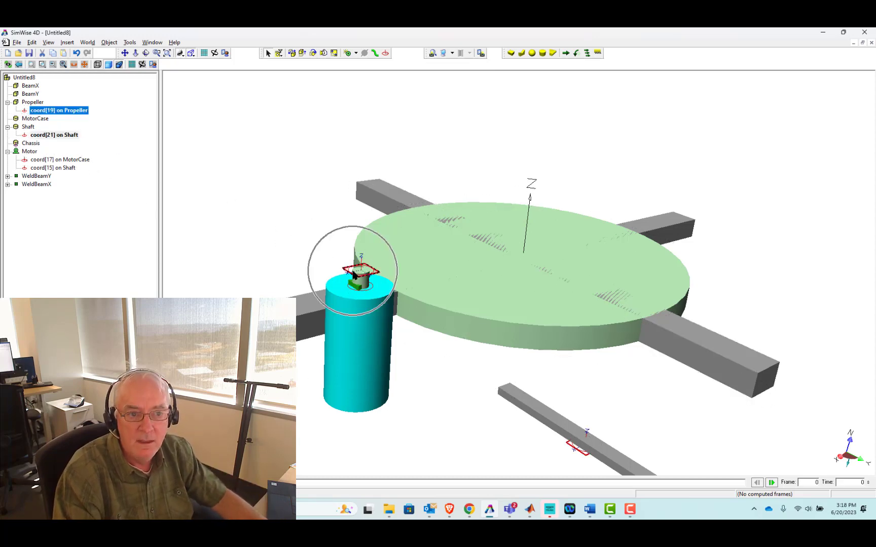
{"action": "left_click", "coordinate": [348, 53]}
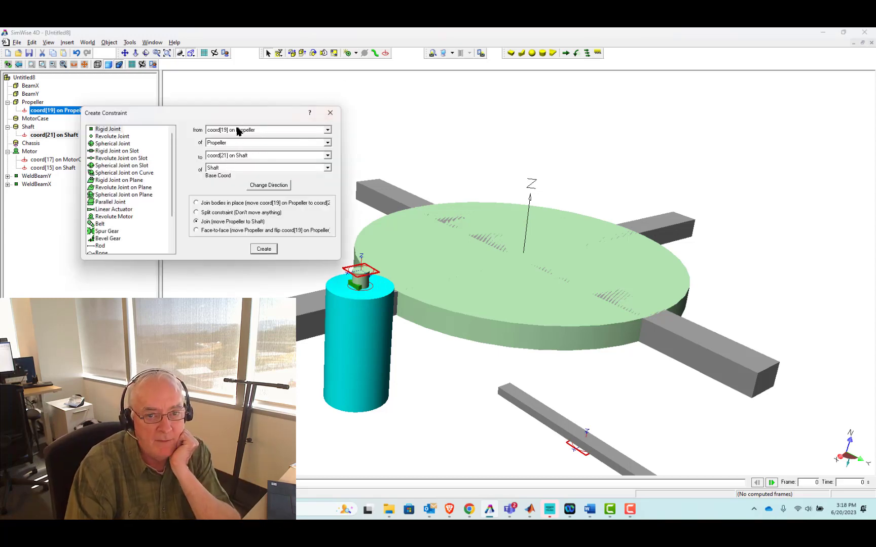
{"action": "left_click", "coordinate": [263, 250]}
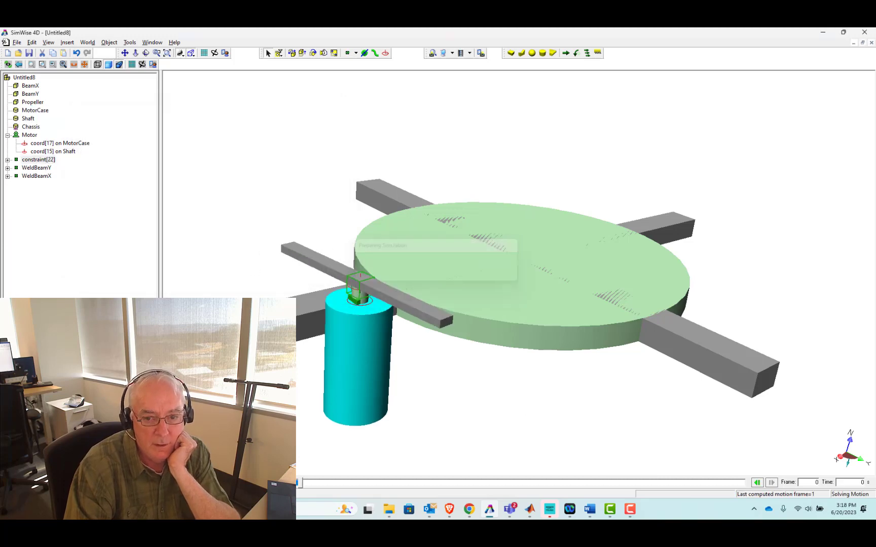
{"action": "key", "text": "ctrl+r"}
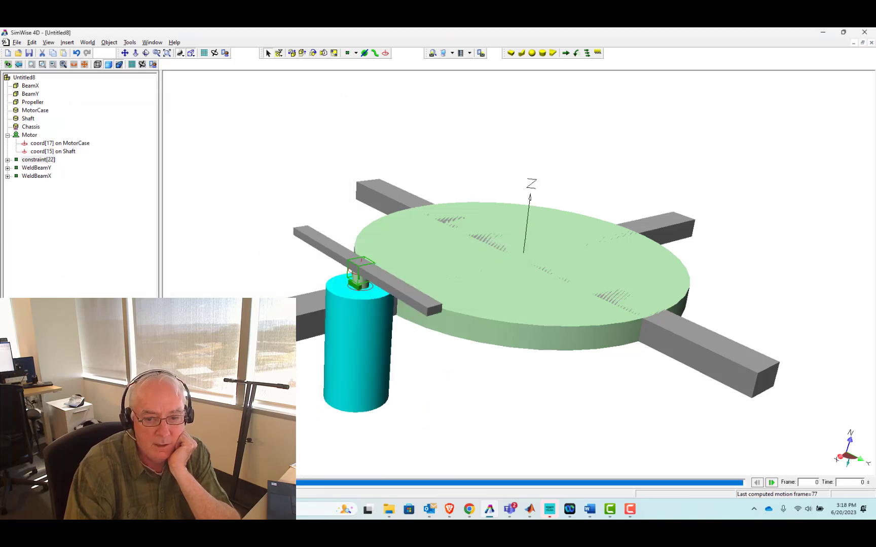
Fix the MotorCase in place and run the simulation to test the propeller spin.
{"action": "left_click", "coordinate": [328, 383]}
{"action": "right_click", "coordinate": [341, 377]}
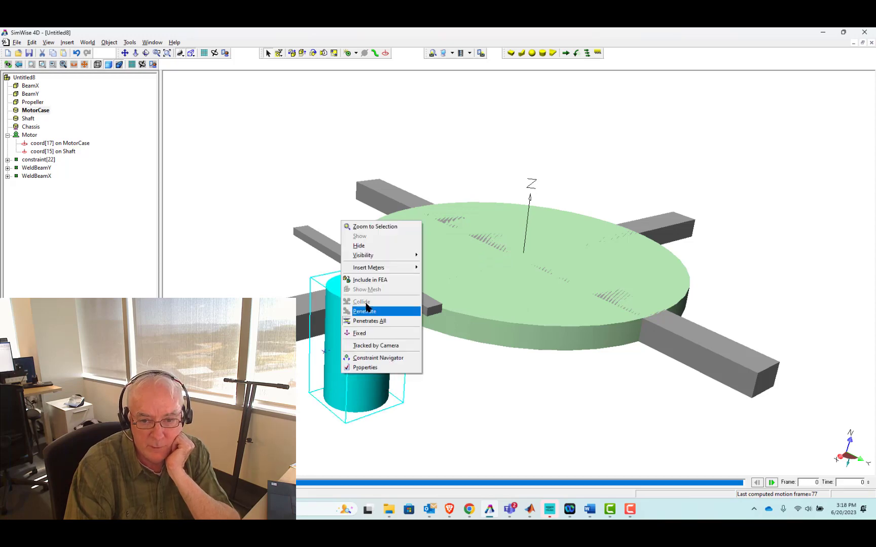
{"action": "left_click", "coordinate": [359, 335]}
{"action": "key", "text": "ctrl+r"}
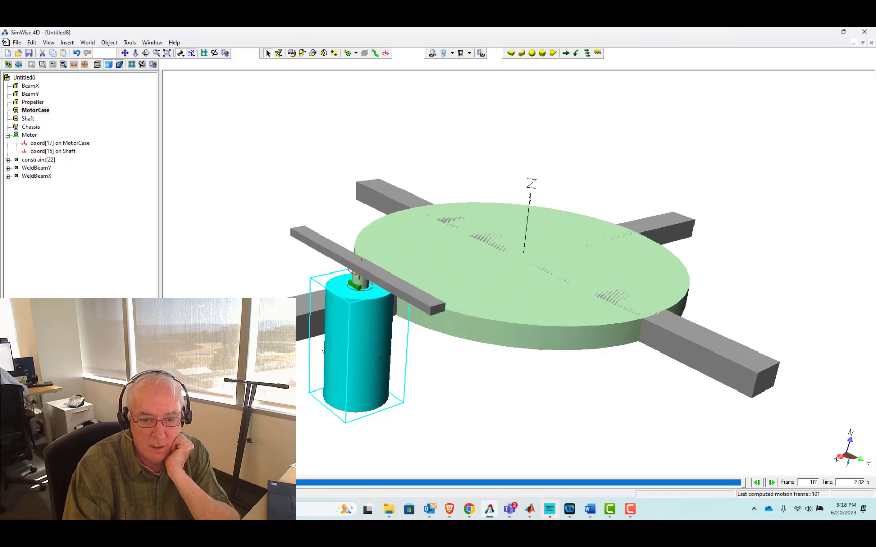
Uncheck Fixed on the MotorCase so it is released again.
{"action": "left_click", "coordinate": [348, 355]}
{"action": "left_click", "coordinate": [348, 355]}
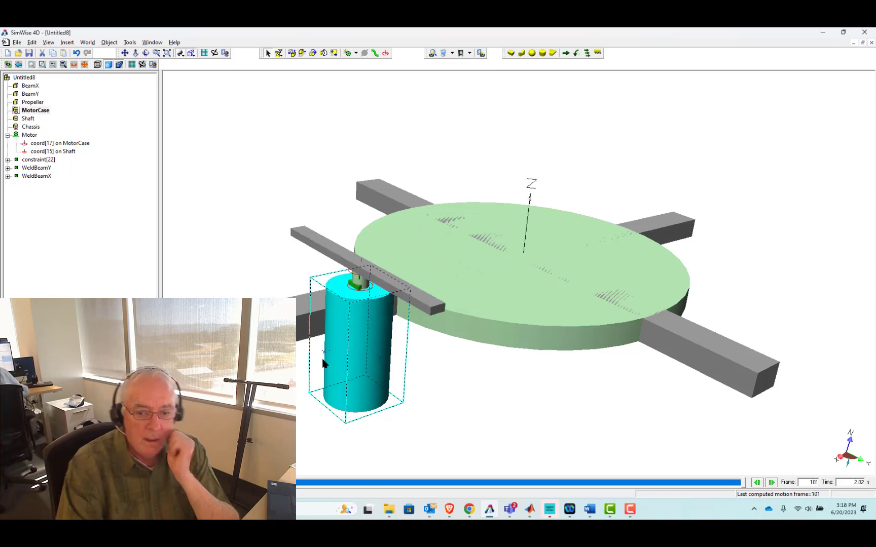
{"action": "right_click", "coordinate": [347, 355]}
{"action": "left_click", "coordinate": [366, 313]}
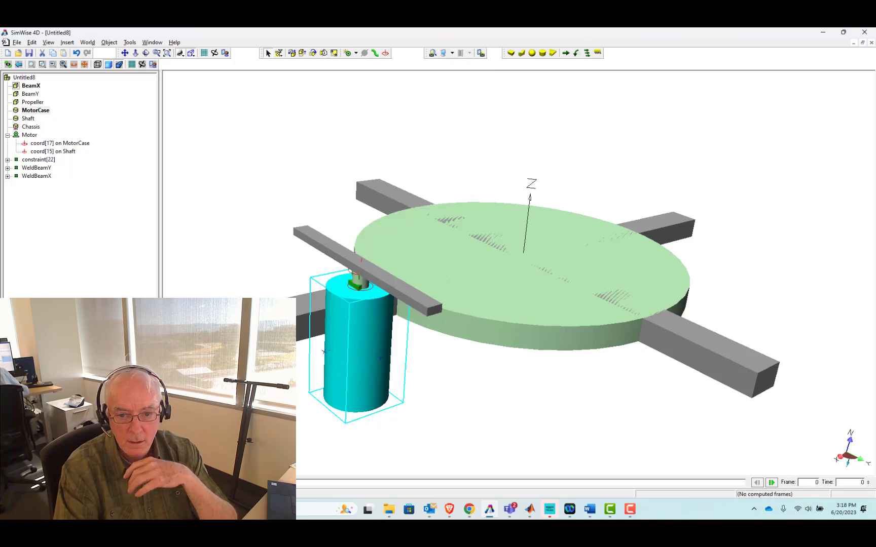
{"action": "left_click", "coordinate": [215, 202]}
{"action": "left_click_drag", "start_coordinate": [285, 105], "coordinate": [287, 115]}
{"action": "left_click", "coordinate": [268, 53]}
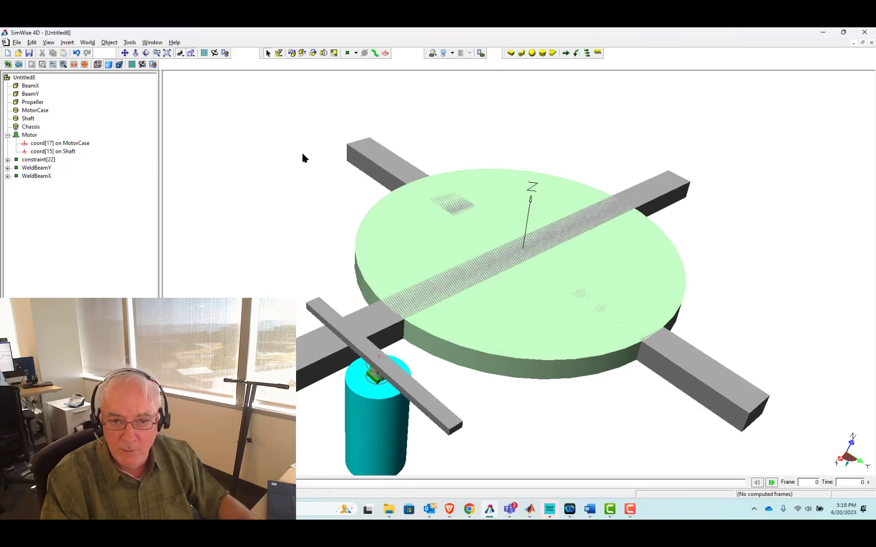
Hide the chassis, BeamX, BeamY and the welds.
{"action": "left_click_drag", "start_coordinate": [303, 160], "coordinate": [302, 198]}
{"action": "left_click_drag", "start_coordinate": [284, 77], "coordinate": [780, 419]}
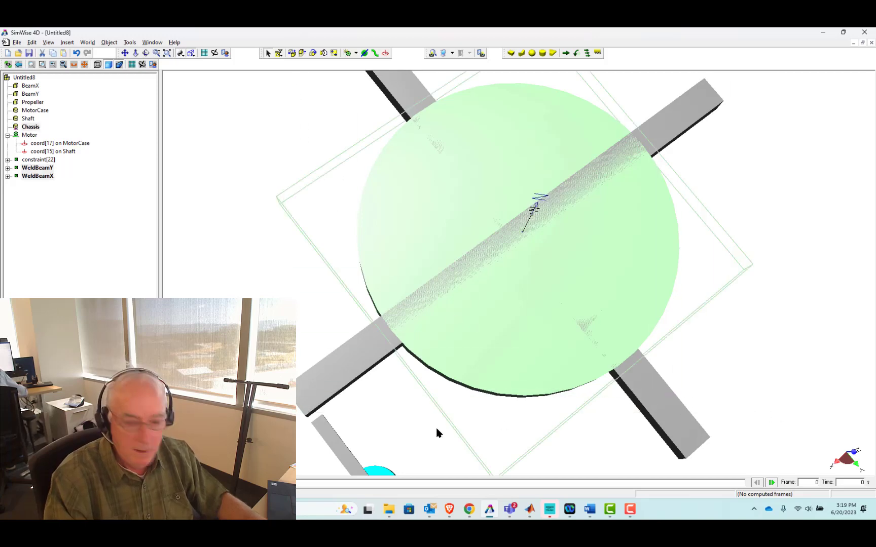
{"action": "left_click", "coordinate": [339, 375], "text": "shift"}
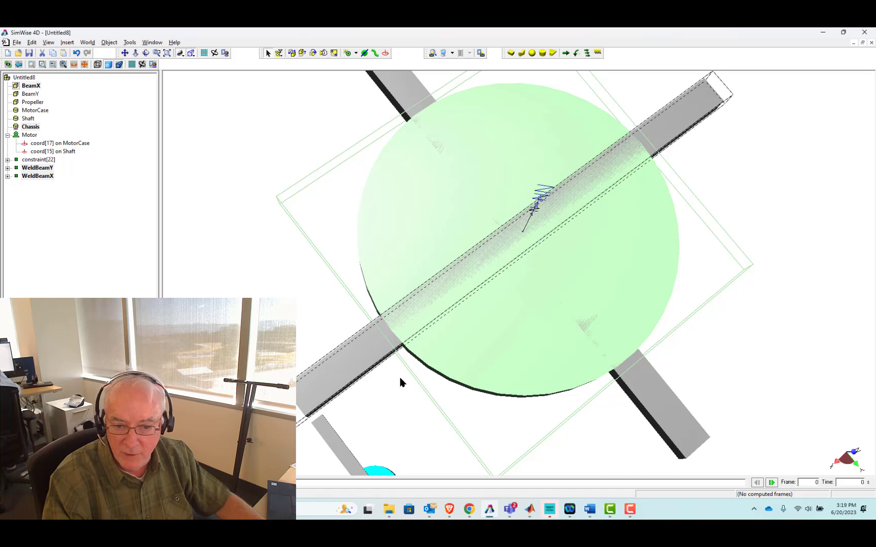
{"action": "left_click", "coordinate": [678, 411], "text": "shift"}
{"action": "right_click", "coordinate": [674, 409]}
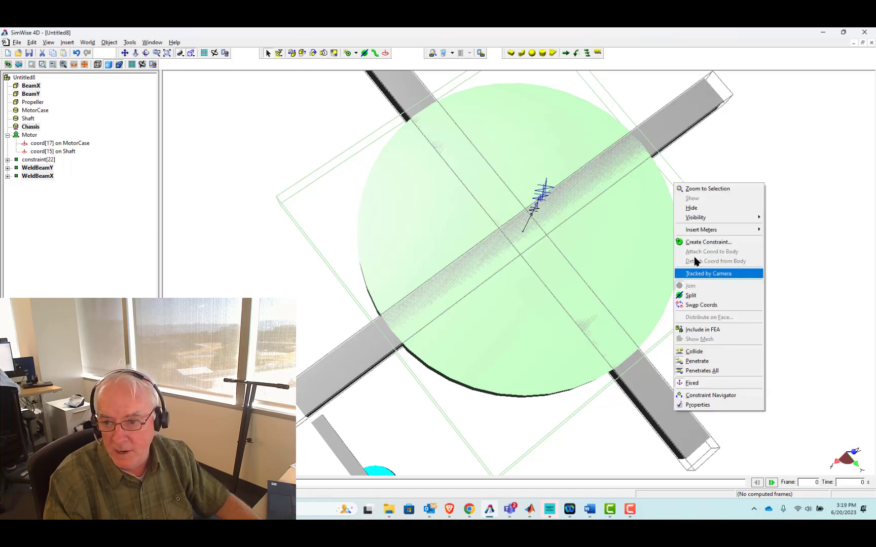
{"action": "left_click", "coordinate": [691, 208]}
Rename constraint[22] in the model tree to WeldProp.
{"action": "middle_click_drag", "start_coordinate": [593, 305], "coordinate": [541, 306]}
{"action": "left_click_drag", "start_coordinate": [258, 171], "coordinate": [549, 459]}
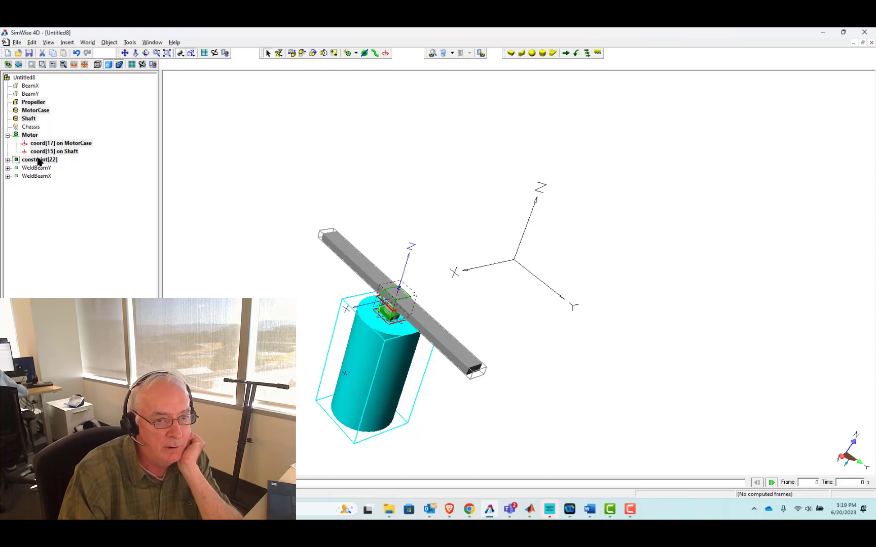
{"action": "left_click", "coordinate": [243, 172]}
{"action": "left_click", "coordinate": [37, 161]}
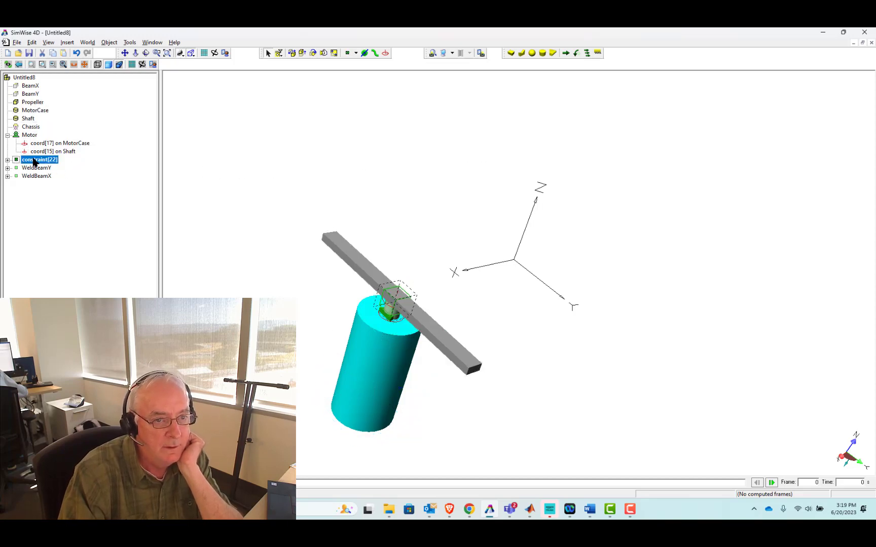
{"action": "left_click", "coordinate": [34, 160]}
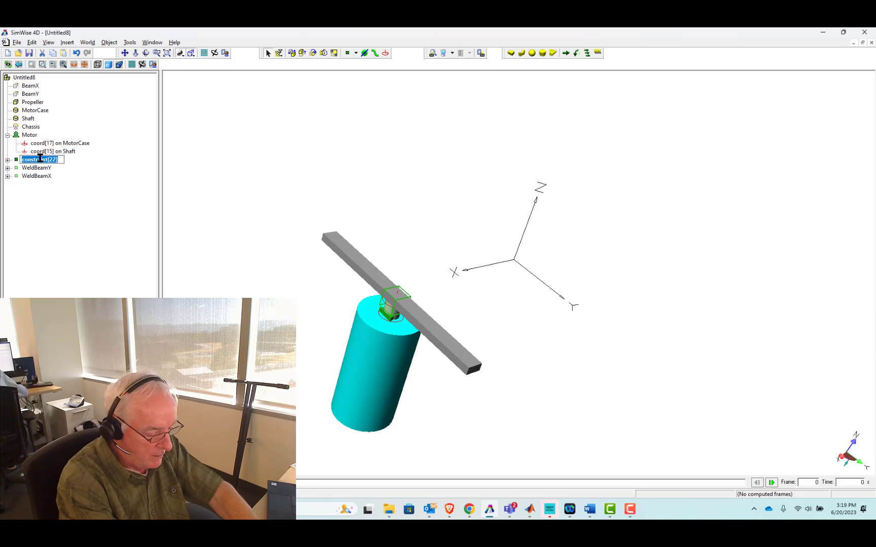
{"action": "type", "text": "WeldProp"}
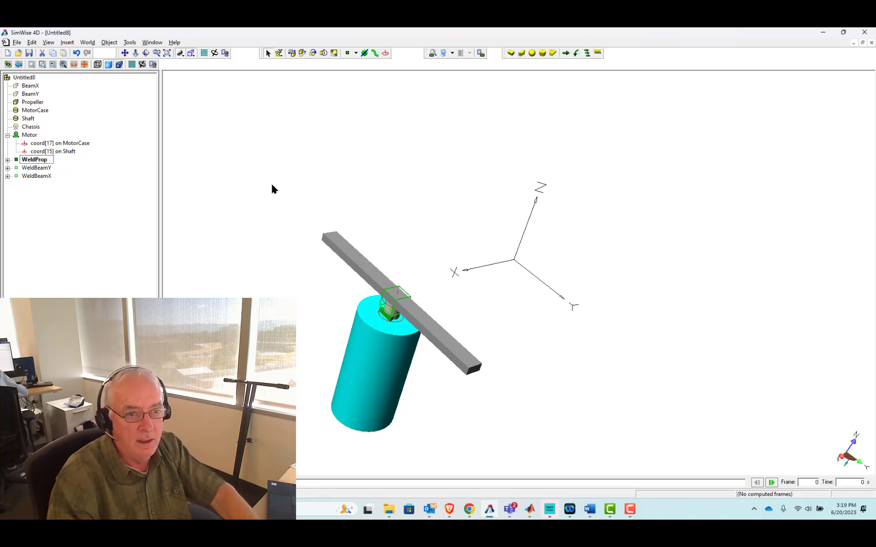
{"action": "left_click", "coordinate": [280, 182]}
{"action": "left_click_drag", "start_coordinate": [227, 165], "coordinate": [546, 477]}
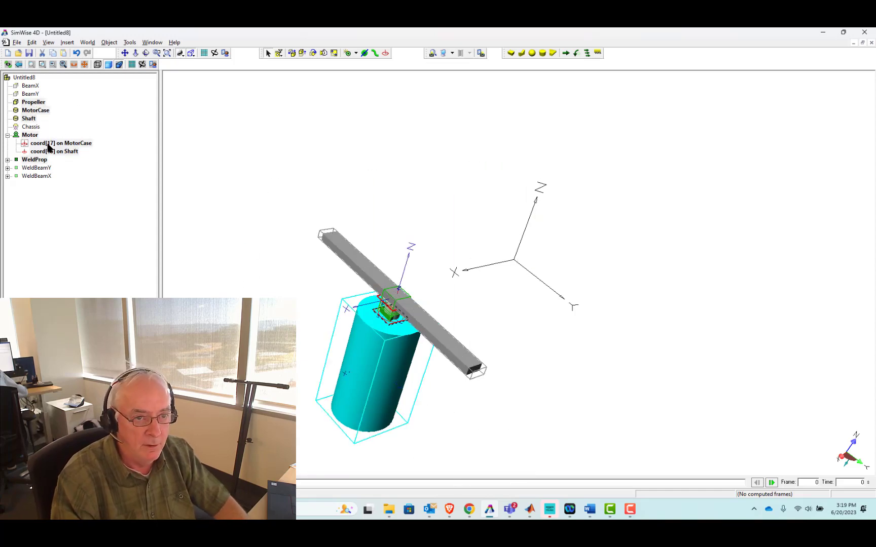
Group the selected parts into a sub-assembly named Xp and make it visible.
{"action": "left_click", "coordinate": [68, 43]}
{"action": "left_click", "coordinate": [76, 62]}
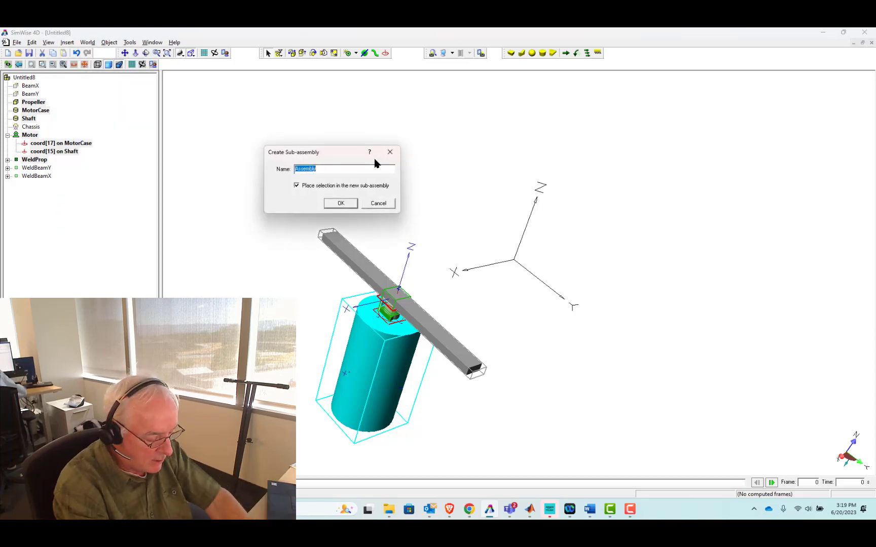
{"action": "type", "text": "Xp"}
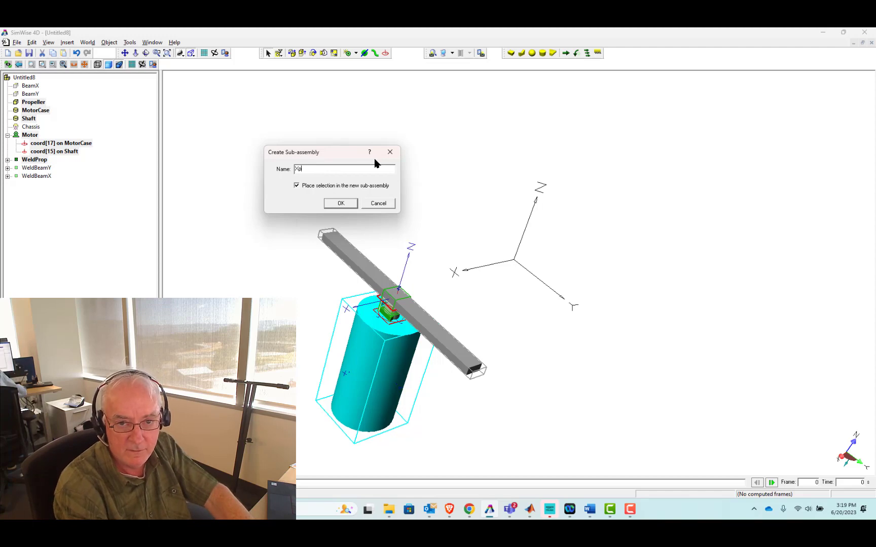
{"action": "key", "text": "Return"}
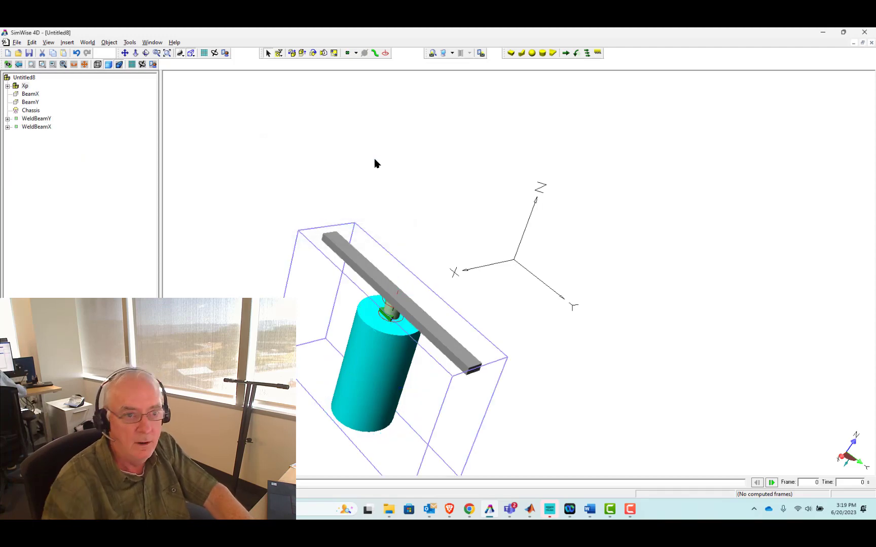
{"action": "left_click", "coordinate": [8, 87]}
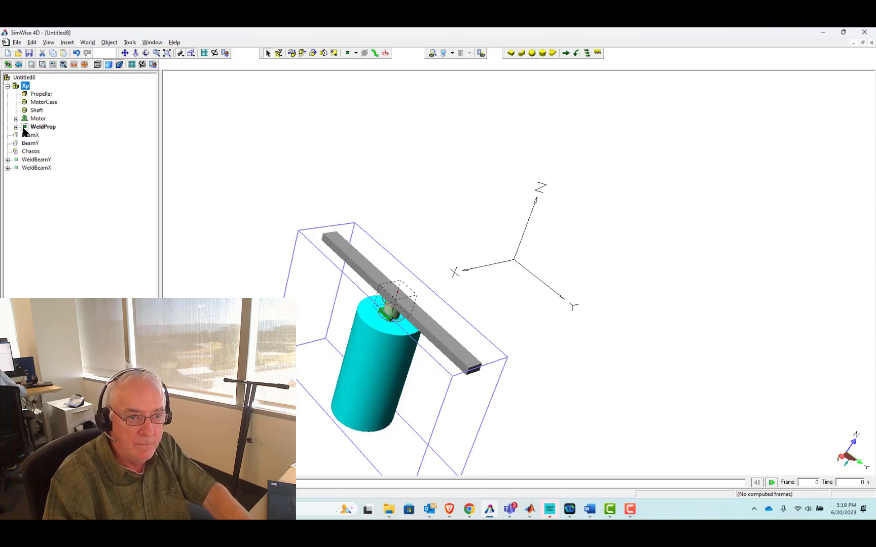
{"action": "left_click", "coordinate": [7, 86]}
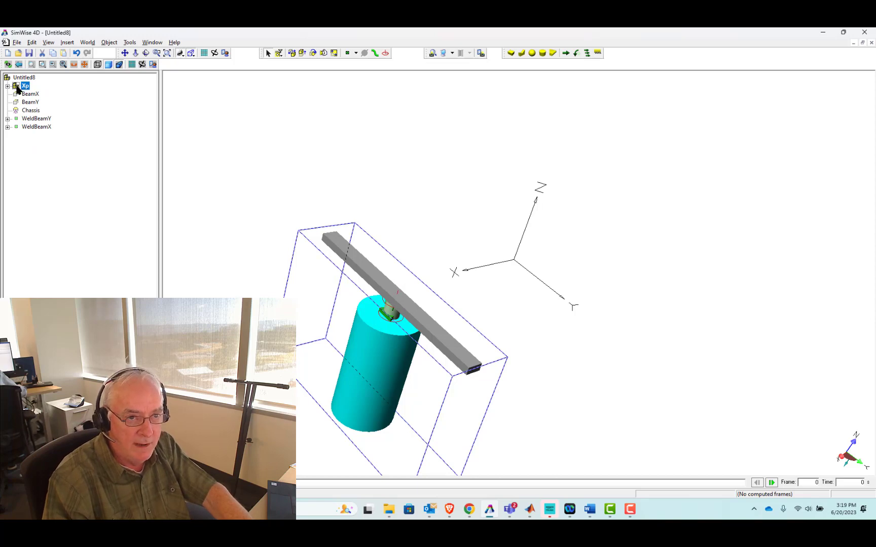
{"action": "right_click", "coordinate": [17, 89]}
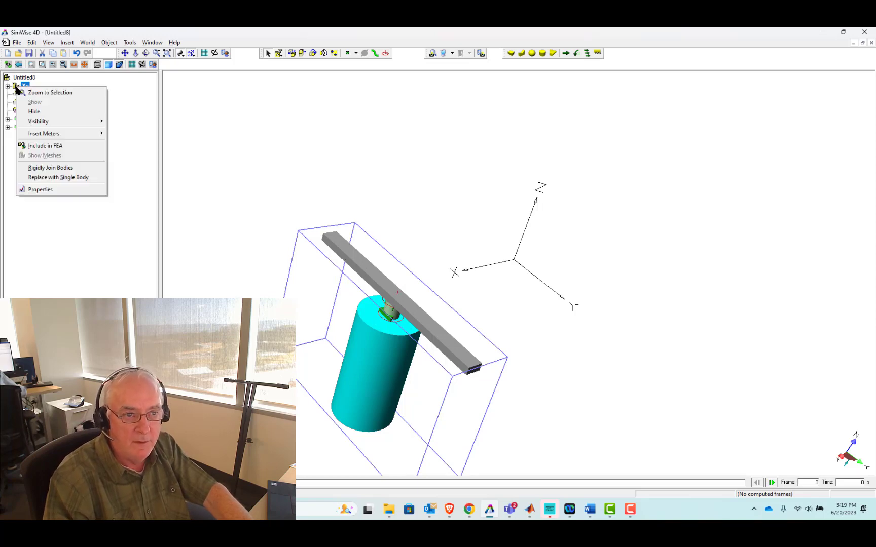
{"action": "left_click", "coordinate": [274, 136]}
Duplicate the Xp sub-assembly with Ctrl+D to make three copies.
{"action": "right_click", "coordinate": [19, 87]}
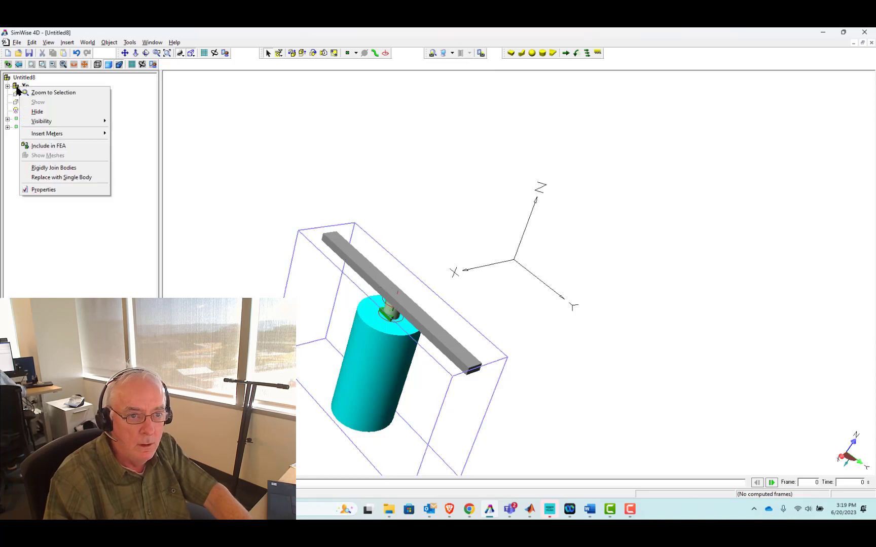
{"action": "left_click", "coordinate": [17, 89]}
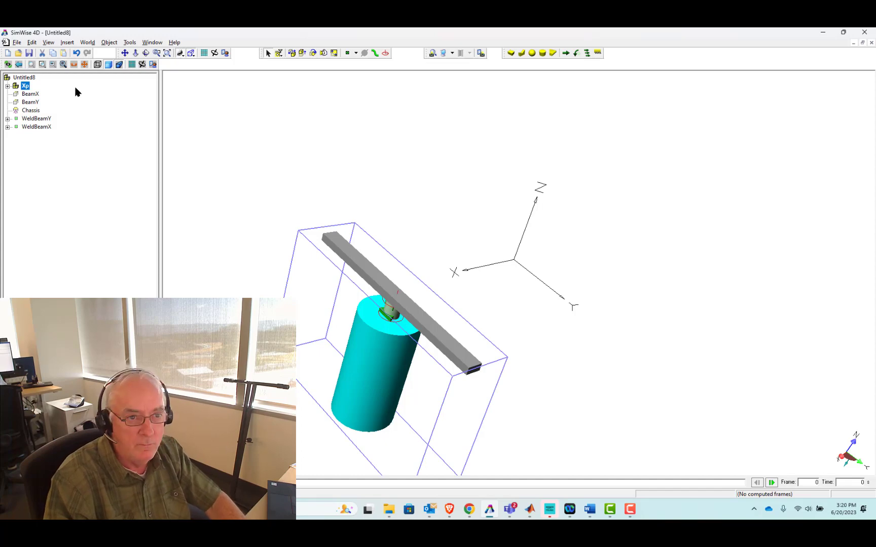
{"action": "key", "text": "ctrl+d"}
{"action": "key", "text": "ctrl+d"}
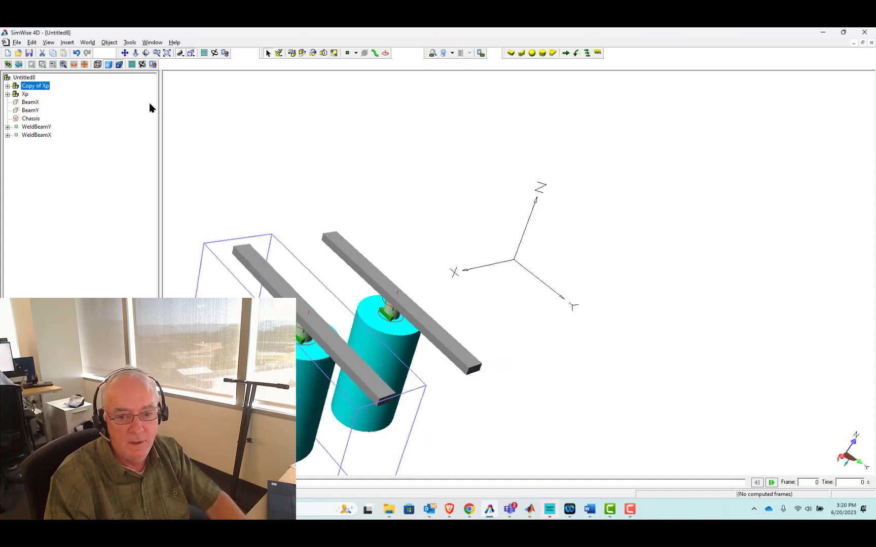
{"action": "key", "text": "ctrl+d"}
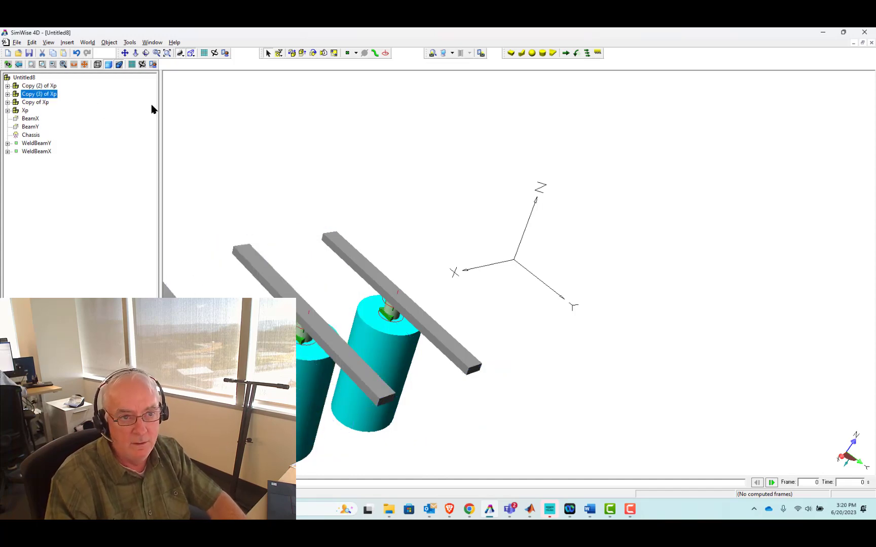
{"action": "left_click", "coordinate": [213, 126]}
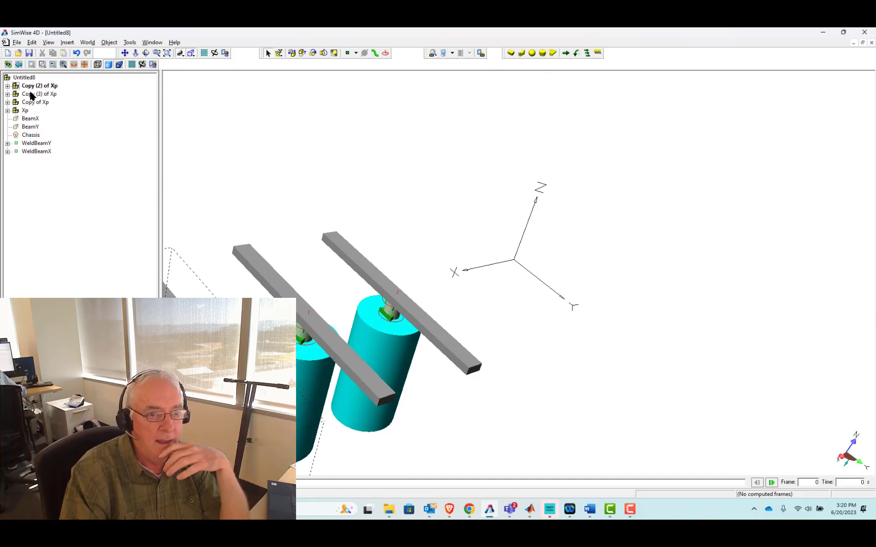
Show all the hidden bodies again and turn the plate more face-on.
{"action": "right_click", "coordinate": [28, 120]}
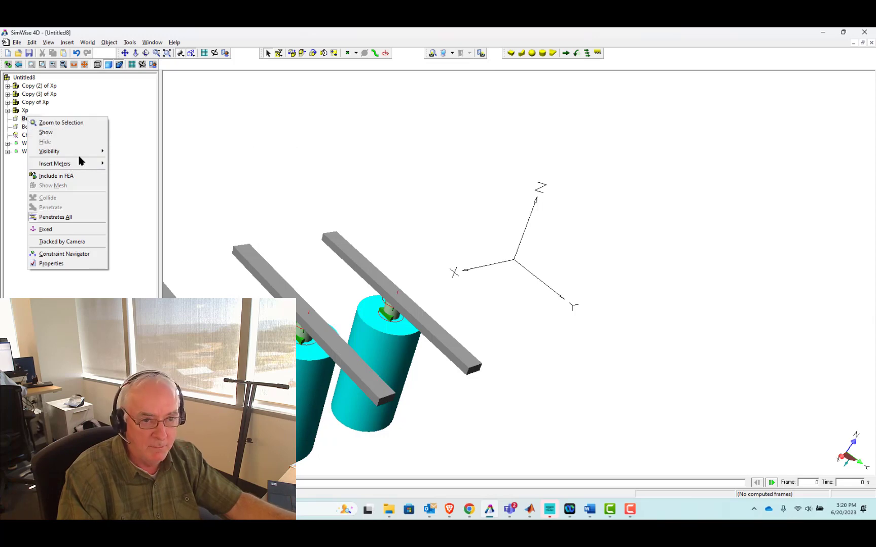
{"action": "mouse_move", "coordinate": [85, 155]}
{"action": "left_click", "coordinate": [129, 182]}
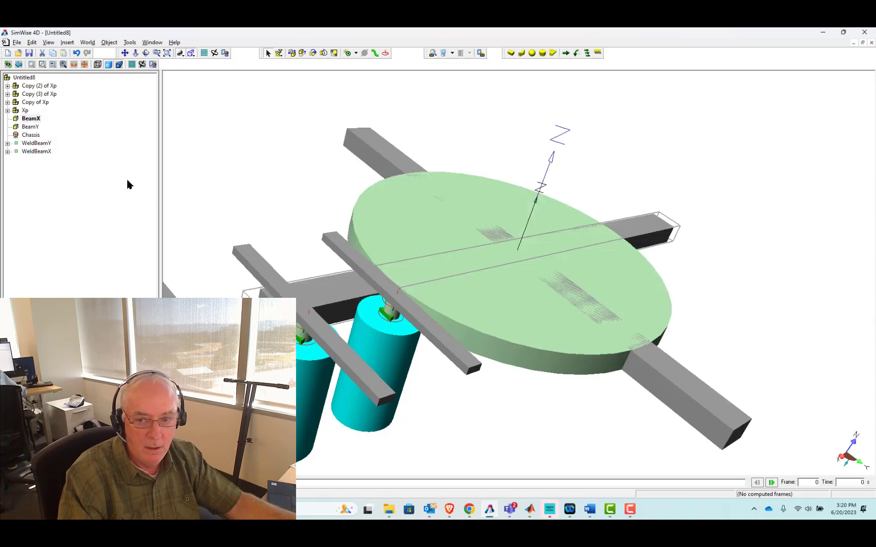
{"action": "left_click", "coordinate": [327, 206]}
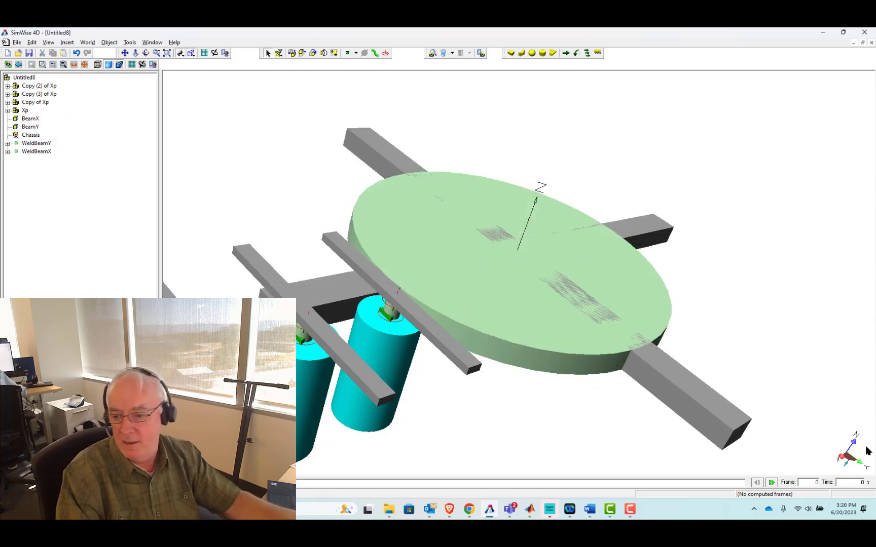
{"action": "mouse_move", "coordinate": [844, 459]}
{"action": "left_mouse_down"}
{"action": "mouse_move", "coordinate": [802, 426]}
{"action": "mouse_move", "coordinate": [852, 456]}
{"action": "left_mouse_up"}
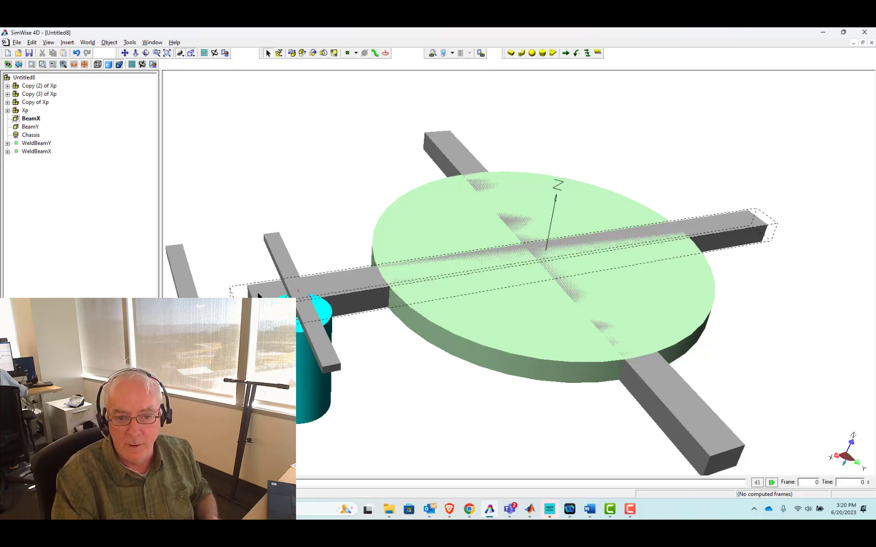
{"action": "left_click", "coordinate": [429, 118]}
{"action": "left_click", "coordinate": [433, 130]}
{"action": "left_click", "coordinate": [219, 289]}
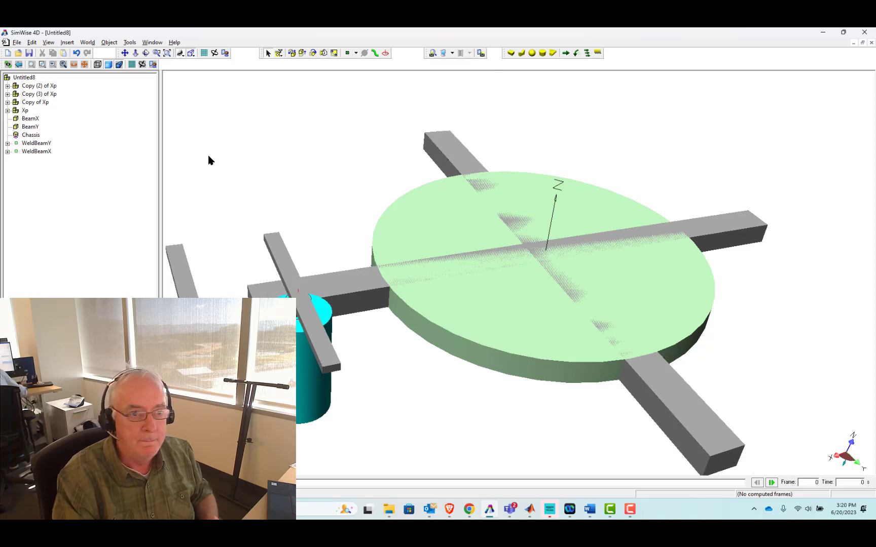
Rename the copies of Xp to Xn, Yp and Yn, then fit the model in view.
{"action": "left_click", "coordinate": [33, 102]}
{"action": "left_click", "coordinate": [32, 101]}
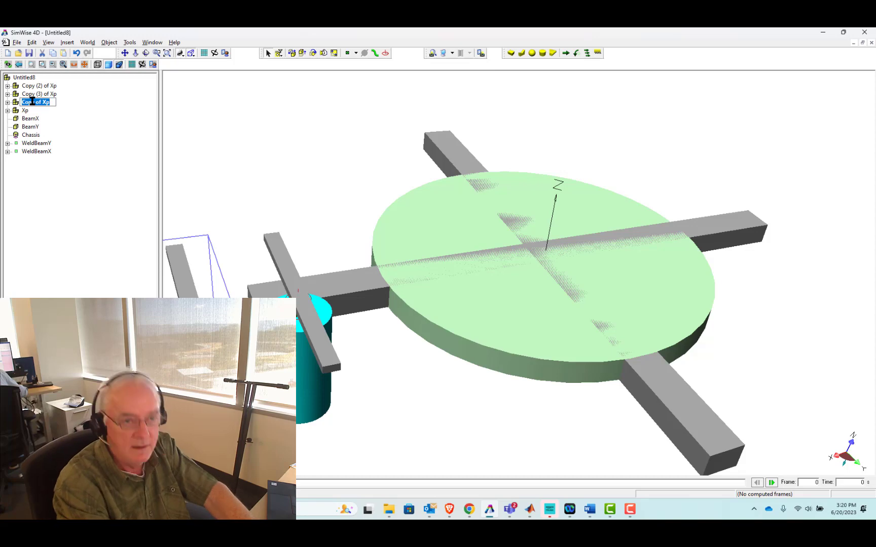
{"action": "type", "text": "Xn"}
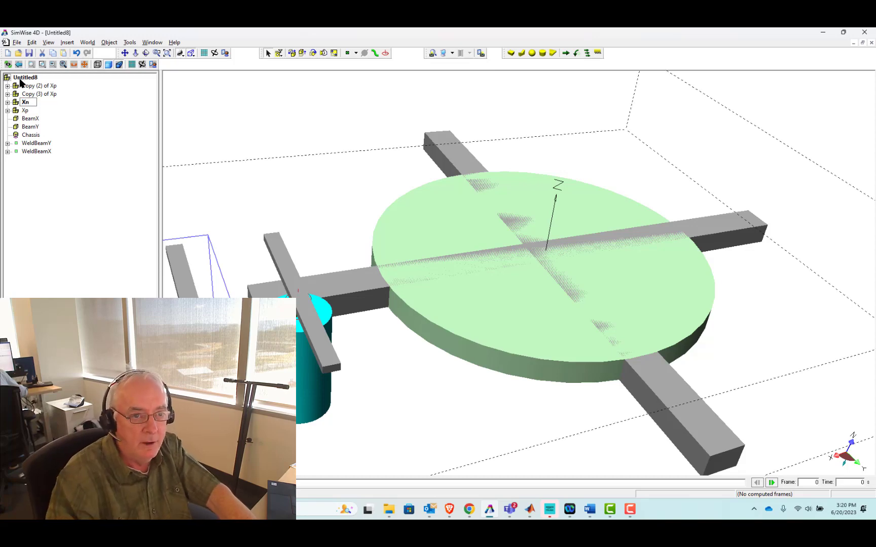
{"action": "left_click", "coordinate": [42, 95]}
{"action": "left_click", "coordinate": [41, 95]}
{"action": "type", "text": "Yp"}
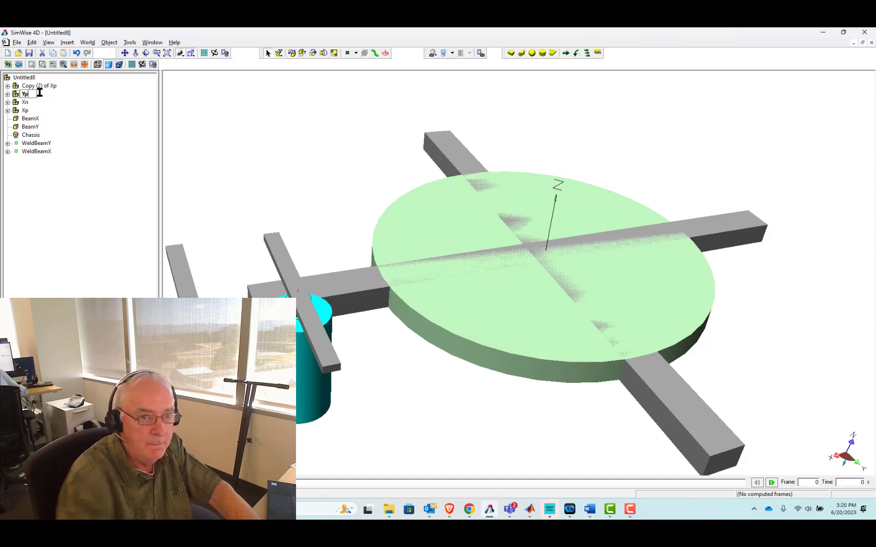
{"action": "left_click", "coordinate": [50, 87]}
{"action": "left_click", "coordinate": [49, 86]}
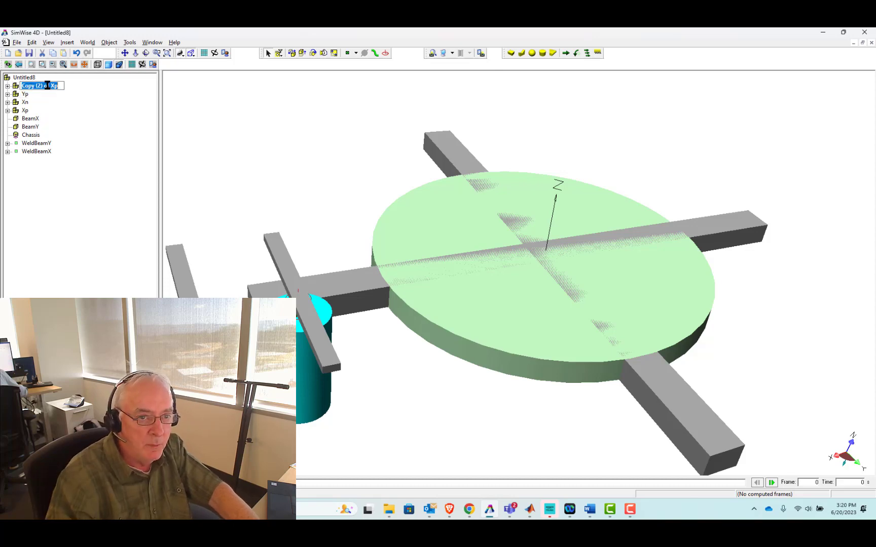
{"action": "type", "text": "Y"}
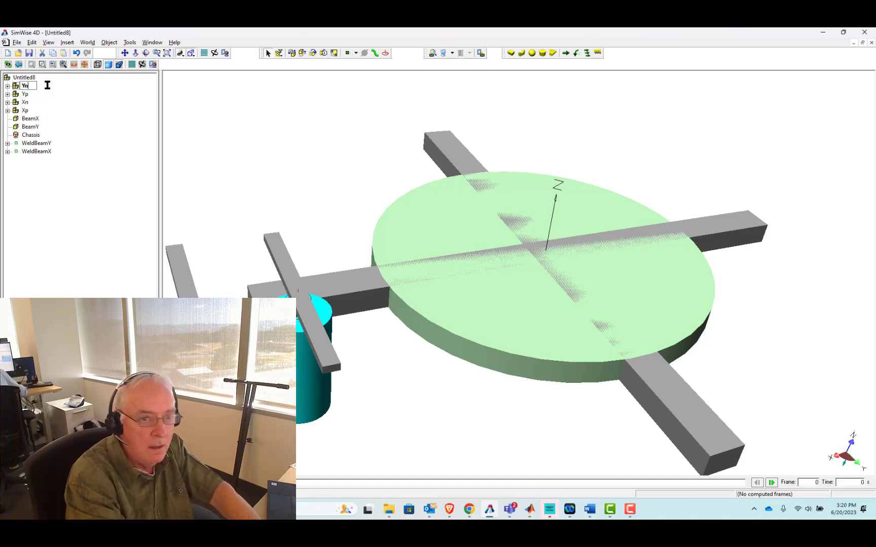
{"action": "type", "text": "n"}
{"action": "key", "text": "Return"}
{"action": "left_click", "coordinate": [212, 178]}
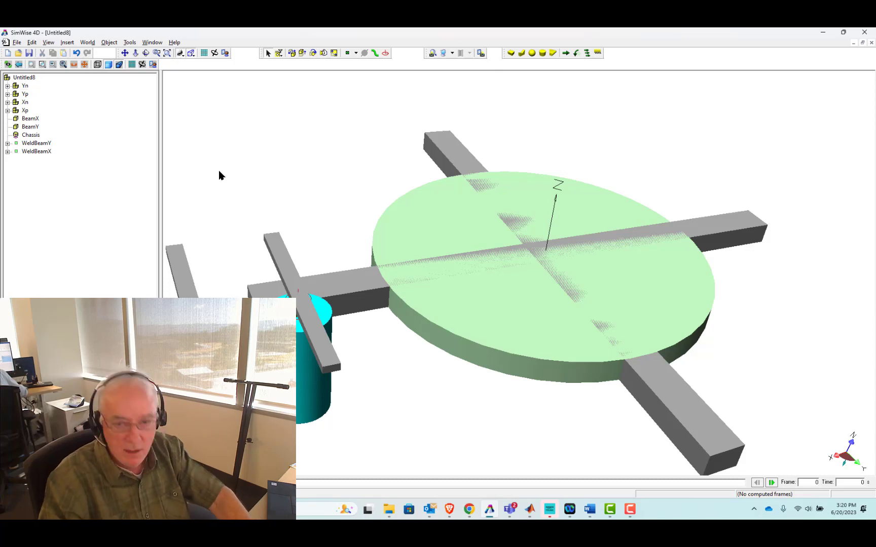
{"action": "left_click", "coordinate": [167, 53]}
Place coordinate systems at the four outer ends of BeamX and BeamY.
{"action": "mouse_move", "coordinate": [354, 176]}
{"action": "left_mouse_down"}
{"action": "mouse_move", "coordinate": [363, 176]}
{"action": "mouse_move", "coordinate": [366, 204]}
{"action": "mouse_move", "coordinate": [361, 194]}
{"action": "left_mouse_up"}
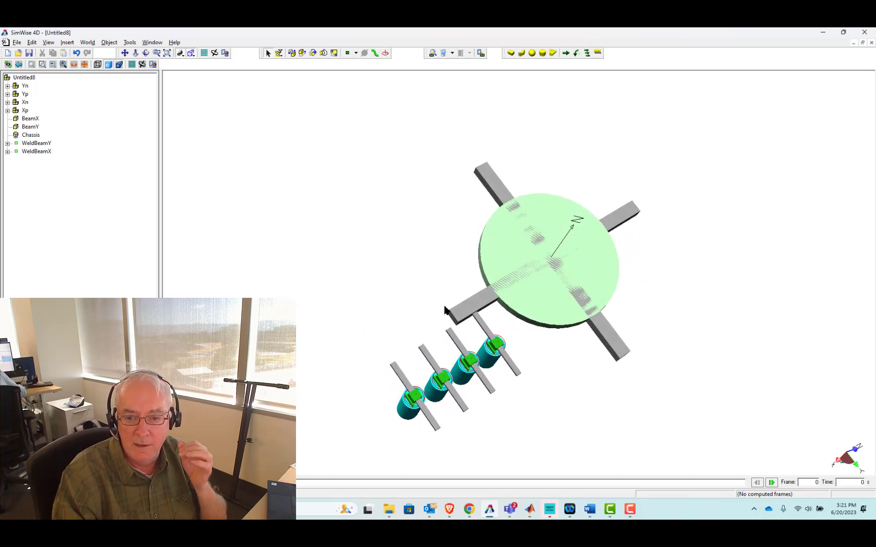
{"action": "left_click", "coordinate": [386, 54]}
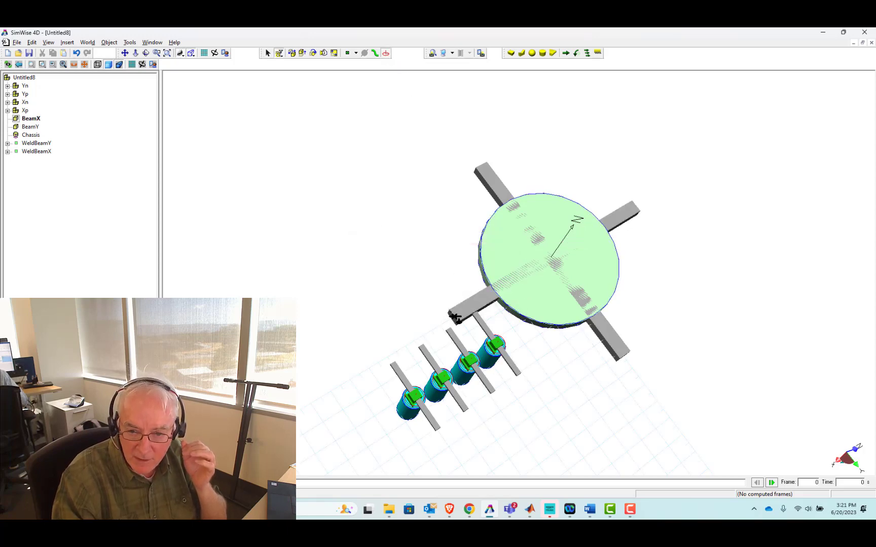
{"action": "left_click", "coordinate": [453, 318]}
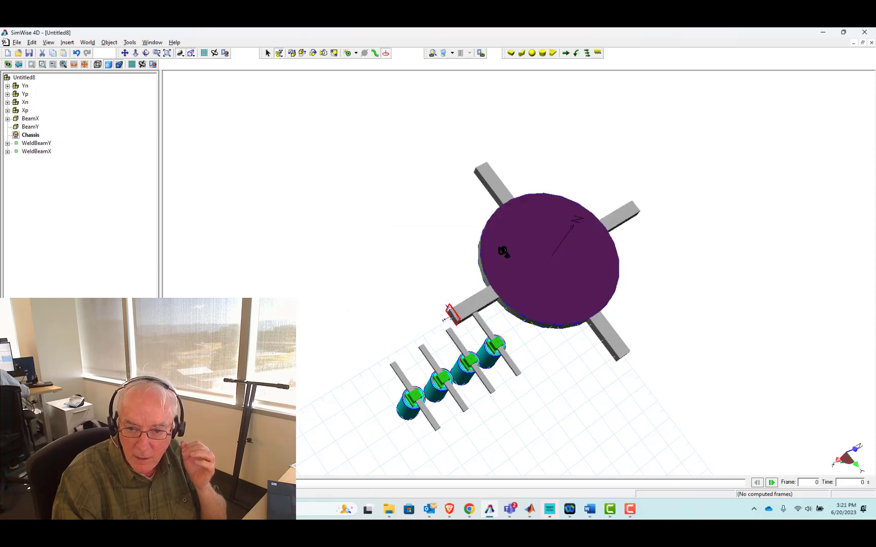
{"action": "left_click", "coordinate": [484, 163]}
{"action": "left_click", "coordinate": [638, 209]}
{"action": "left_click", "coordinate": [625, 356]}
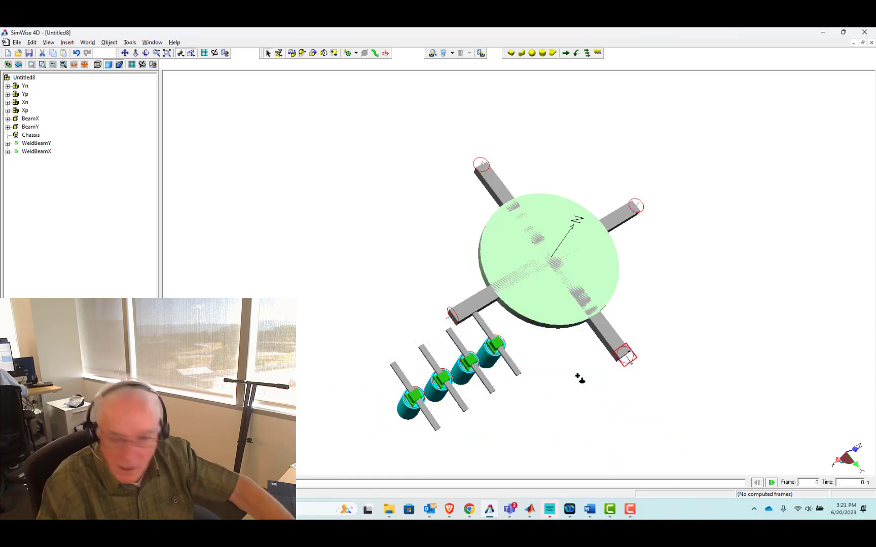
Select the beam-end coordinate markers together.
{"action": "left_click", "coordinate": [453, 315]}
{"action": "left_click", "coordinate": [481, 164]}
{"action": "left_click", "coordinate": [631, 205]}
{"action": "right_click", "coordinate": [638, 205]}
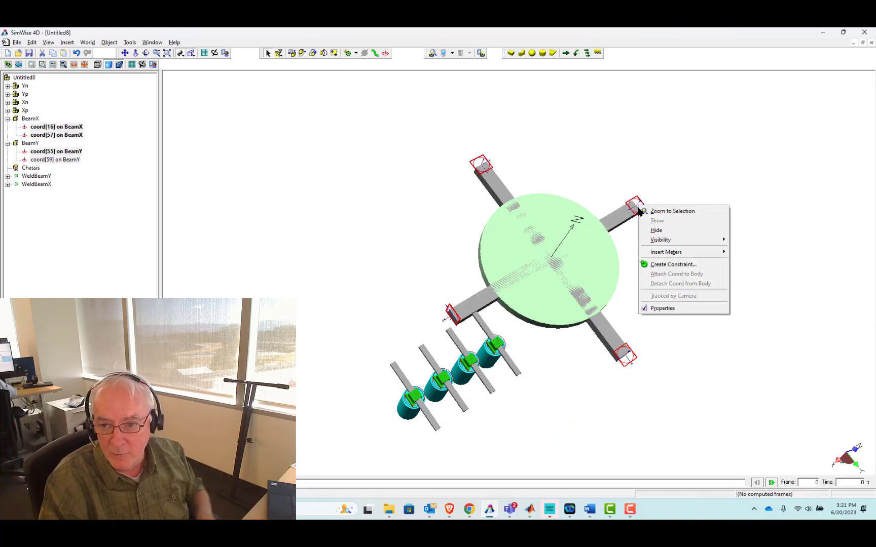
In the beam-end markers' Properties, set Z to 0 and Rx, Ry, Rz to 0.
{"action": "left_click", "coordinate": [668, 308]}
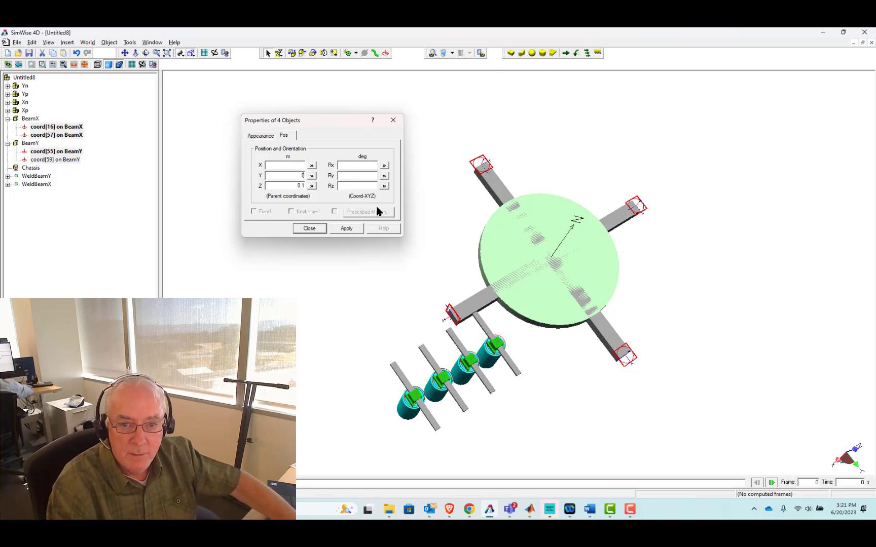
{"action": "key", "text": "Tab"}
{"action": "type", "text": "0"}
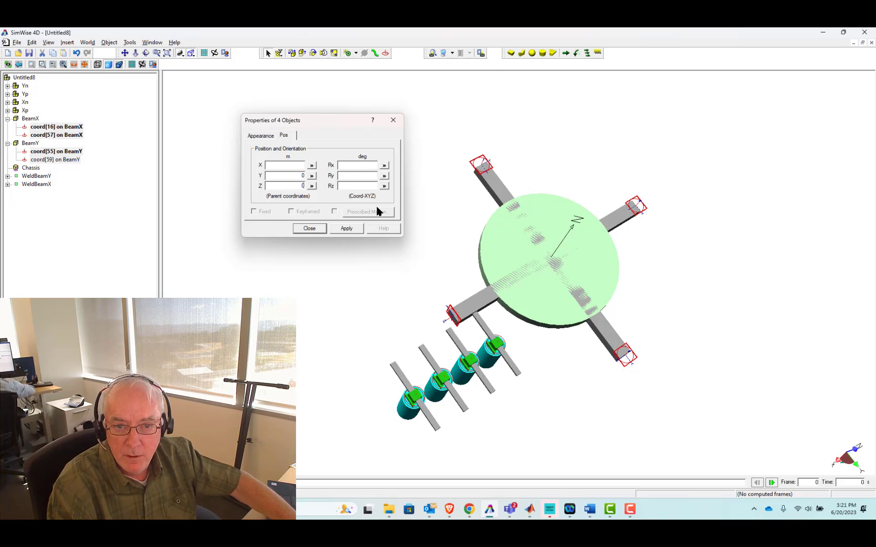
{"action": "key", "text": "Return"}
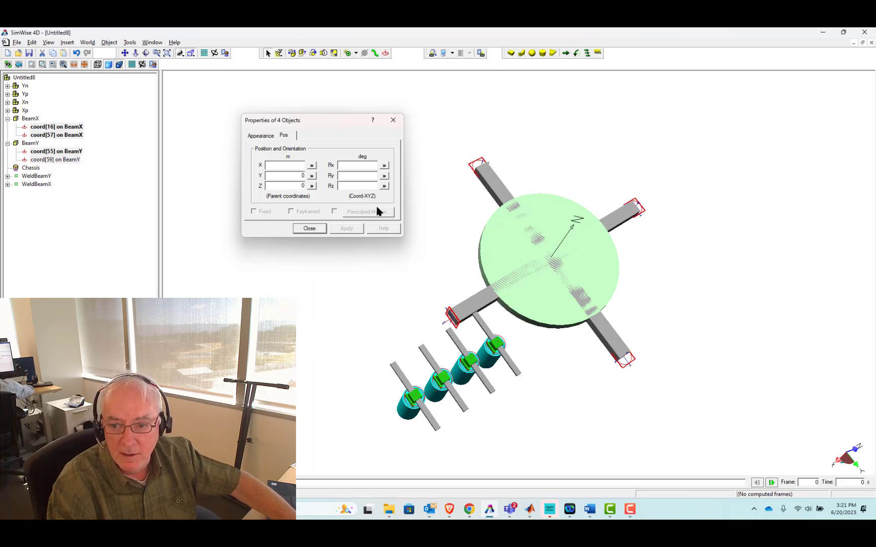
{"action": "key", "text": "Return"}
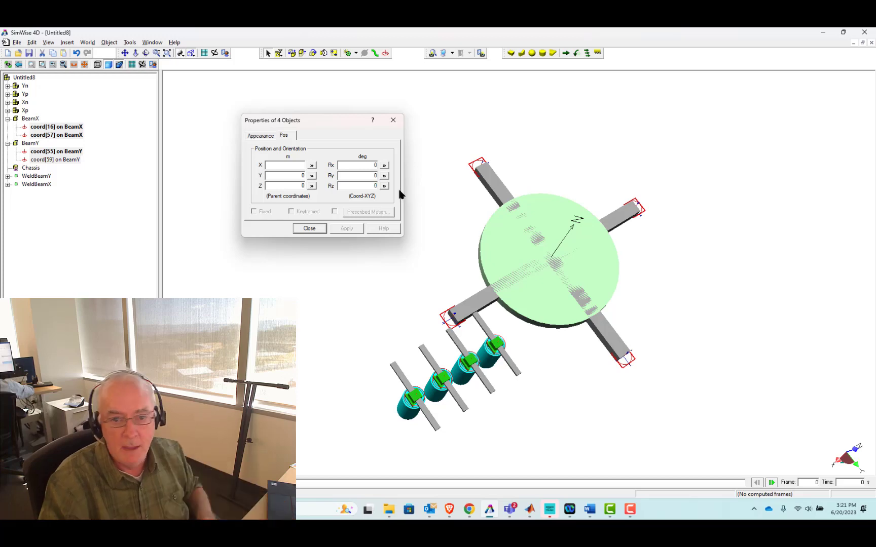
{"action": "left_click", "coordinate": [317, 231]}
From a low side view, place a coordinate system on each of the four cyan motor cases.
{"action": "middle_click_drag", "start_coordinate": [570, 442], "coordinate": [522, 378]}
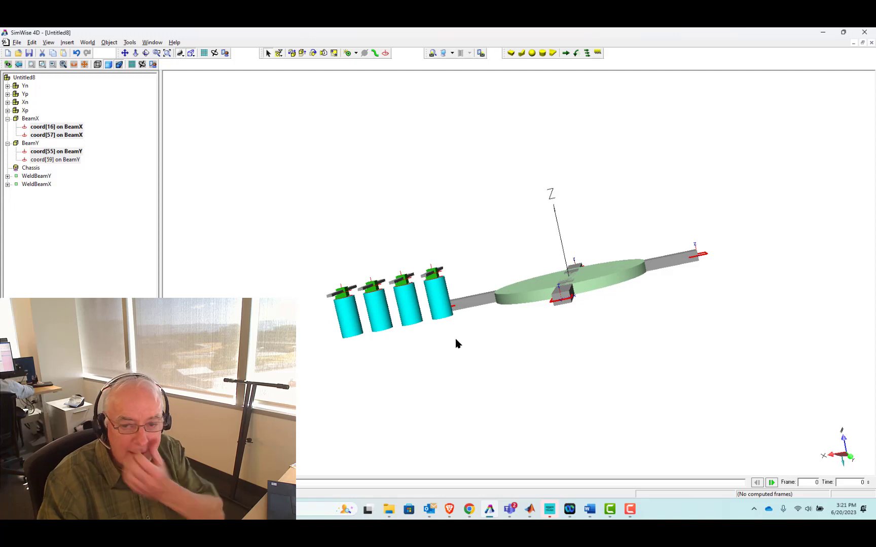
{"action": "left_click", "coordinate": [386, 53]}
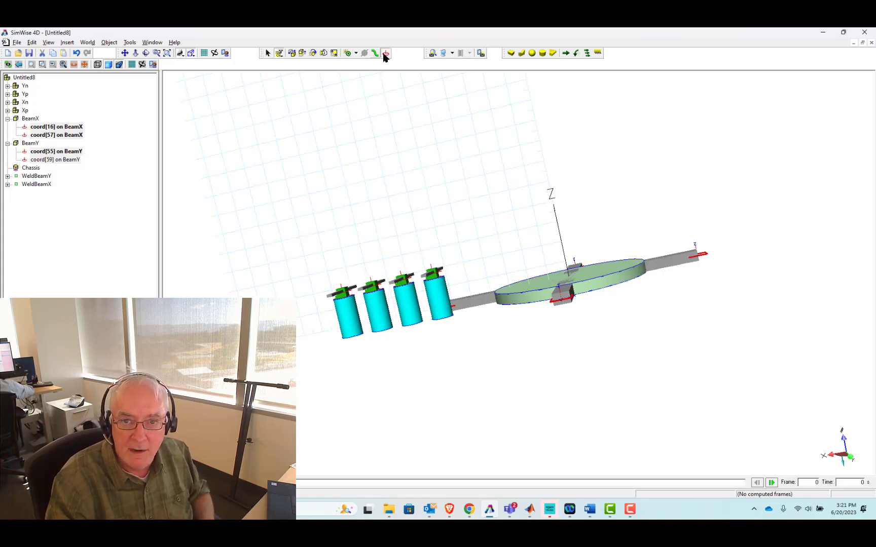
{"action": "key", "text": "Escape"}
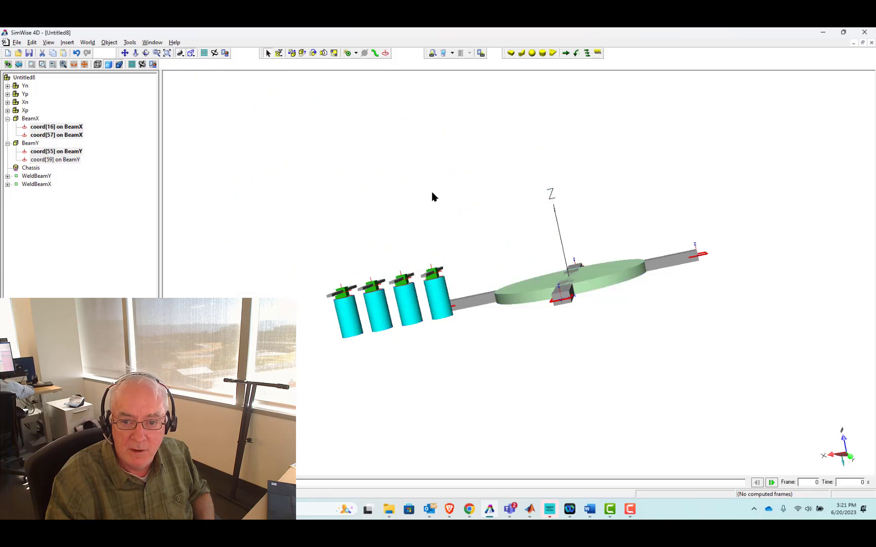
{"action": "left_click", "coordinate": [386, 53]}
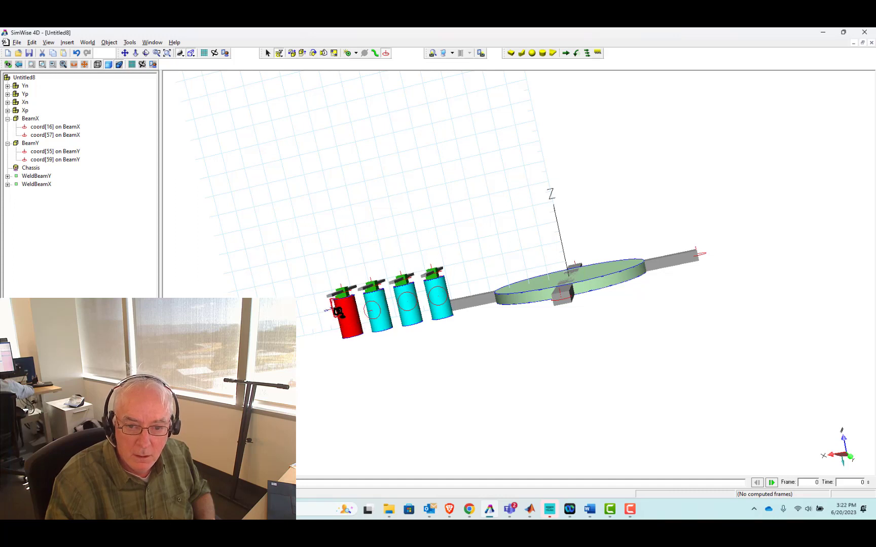
{"action": "left_click", "coordinate": [353, 388]}
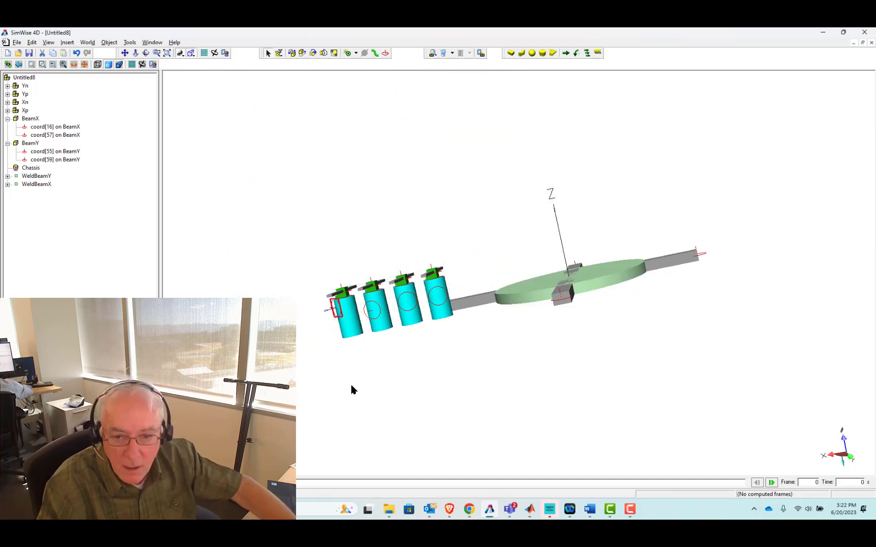
{"action": "left_click", "coordinate": [373, 310]}
{"action": "left_click", "coordinate": [409, 305]}
{"action": "left_click", "coordinate": [441, 301]}
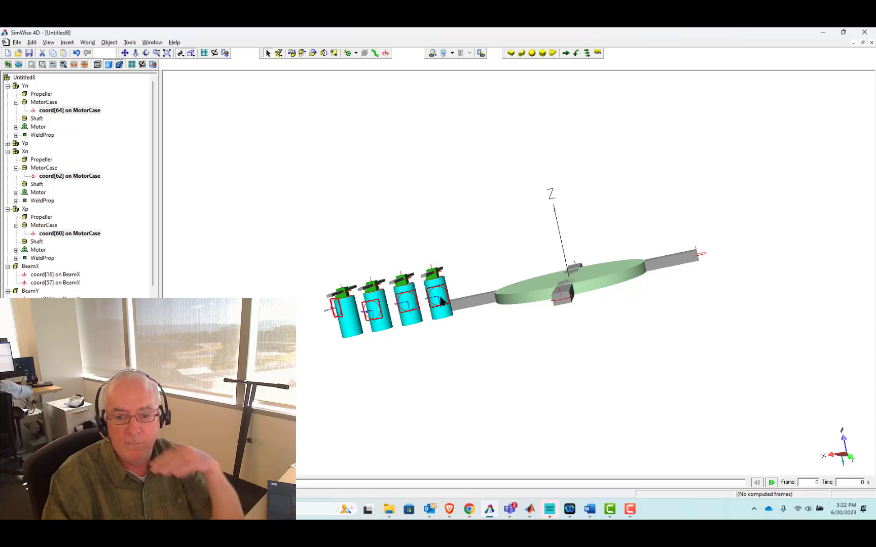
{"action": "right_click", "coordinate": [441, 301]}
In the motor-case markers' Properties Pos tab, set X, Y, Z and Rx, Ry, Rz to 0.
{"action": "left_click", "coordinate": [459, 398]}
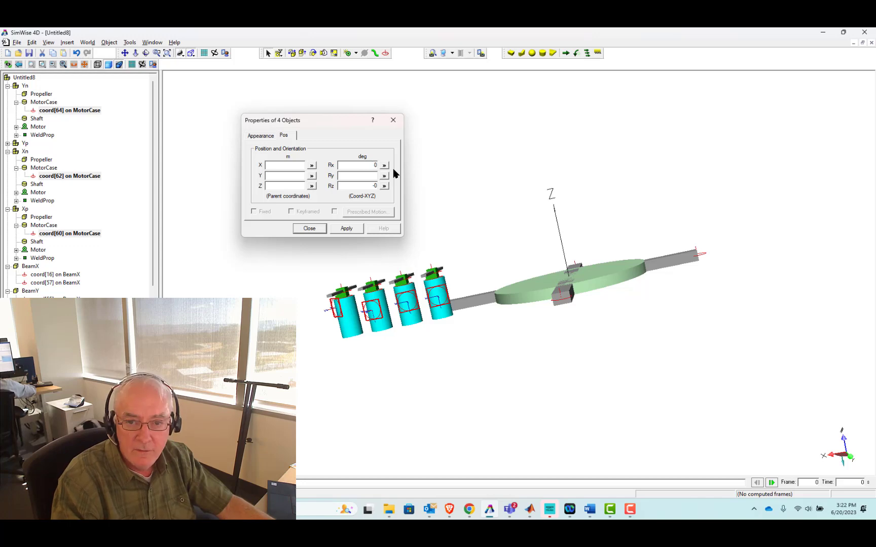
{"action": "key", "text": "Return"}
{"action": "key", "text": "Tab"}
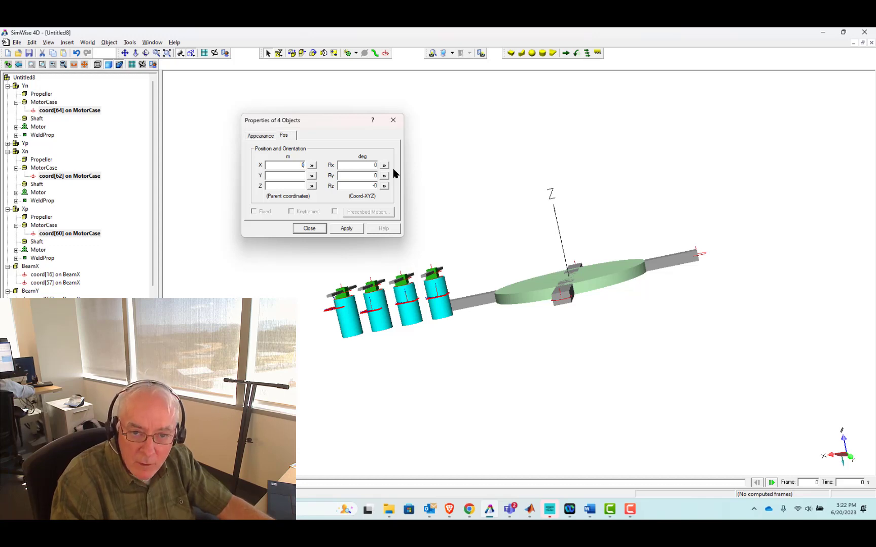
{"action": "key", "text": "Return"}
{"action": "key", "text": "Return"}
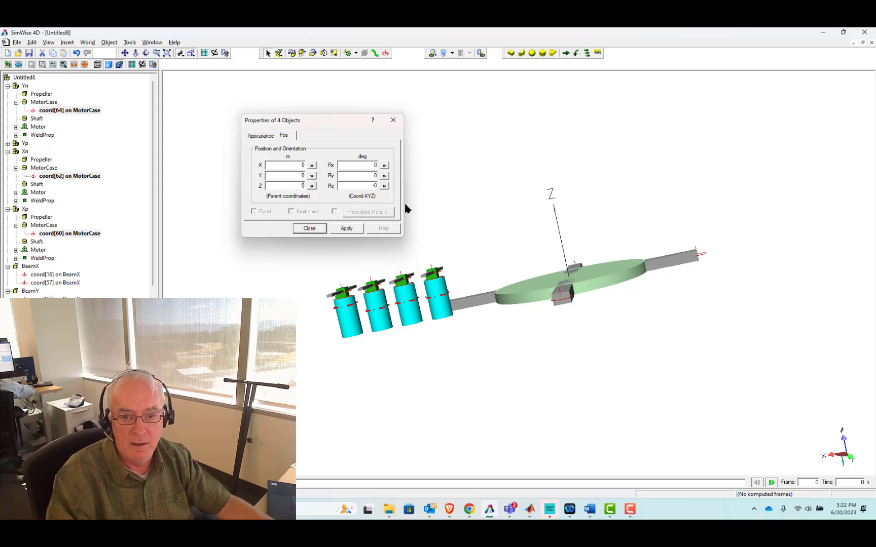
Close the marker properties and hide the parts of the Xn, Yn and Xp assemblies.
{"action": "left_click", "coordinate": [312, 229]}
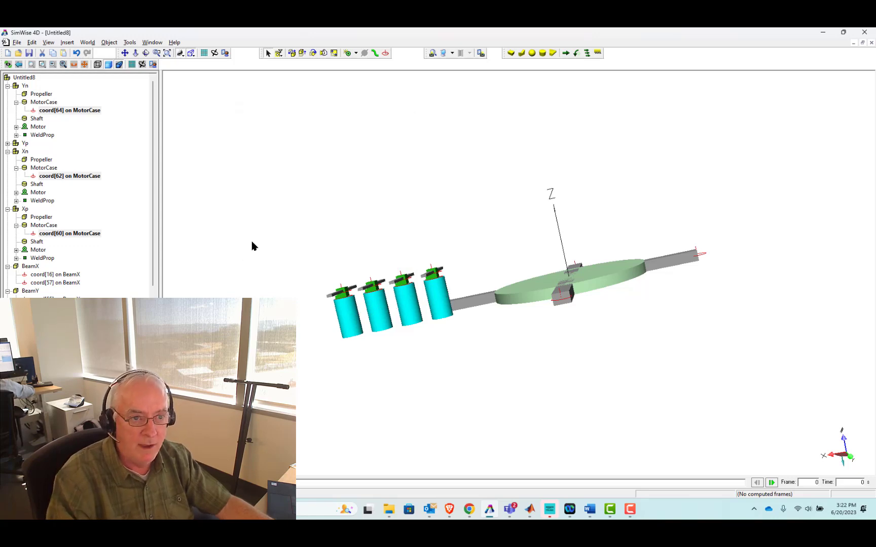
{"action": "left_click", "coordinate": [8, 151]}
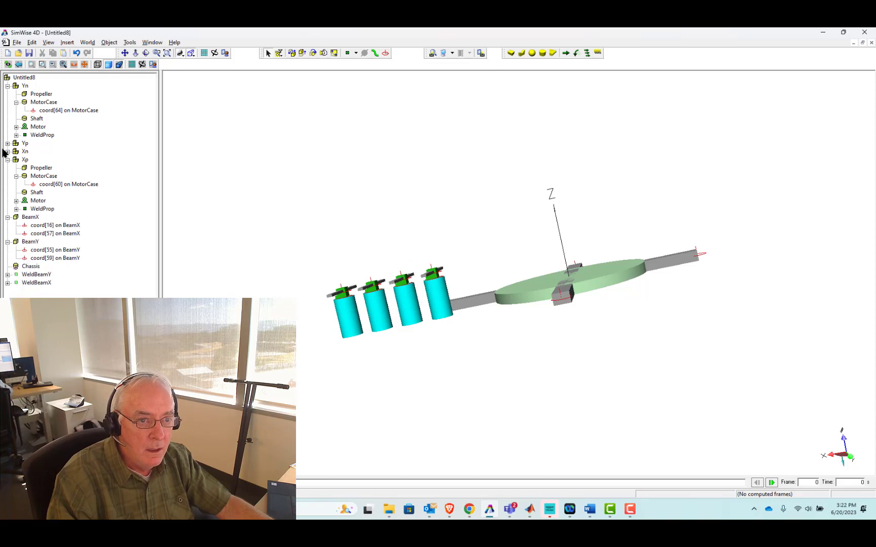
{"action": "left_click", "coordinate": [8, 85]}
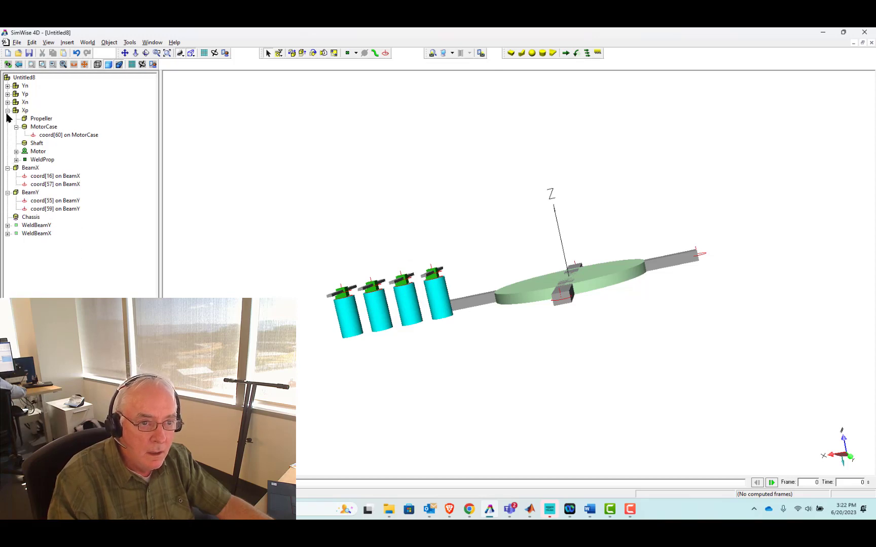
{"action": "left_click", "coordinate": [7, 110]}
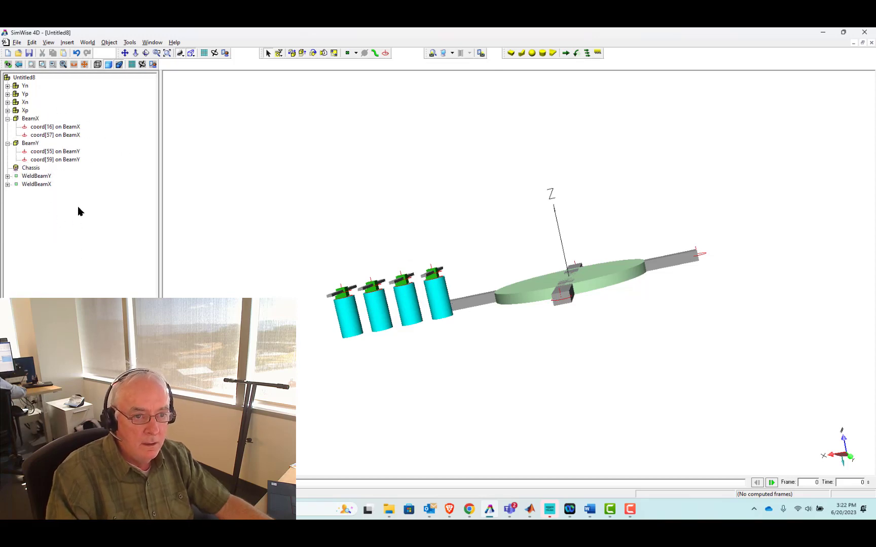
{"action": "left_click_drag", "start_coordinate": [433, 362], "coordinate": [454, 370]}
Expand the Xp MotorCase in the tree and select its coord[60].
{"action": "left_click", "coordinate": [459, 326]}
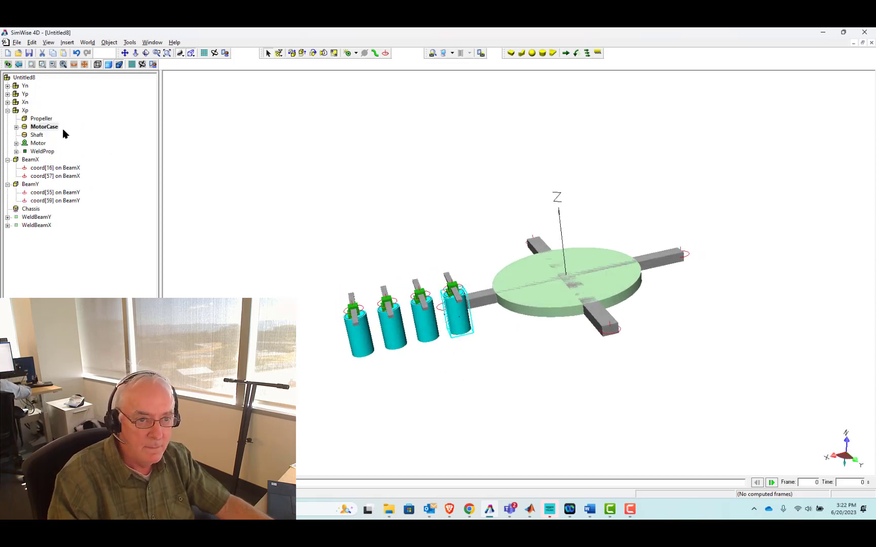
{"action": "left_click", "coordinate": [23, 122]}
{"action": "double_click", "coordinate": [23, 128]}
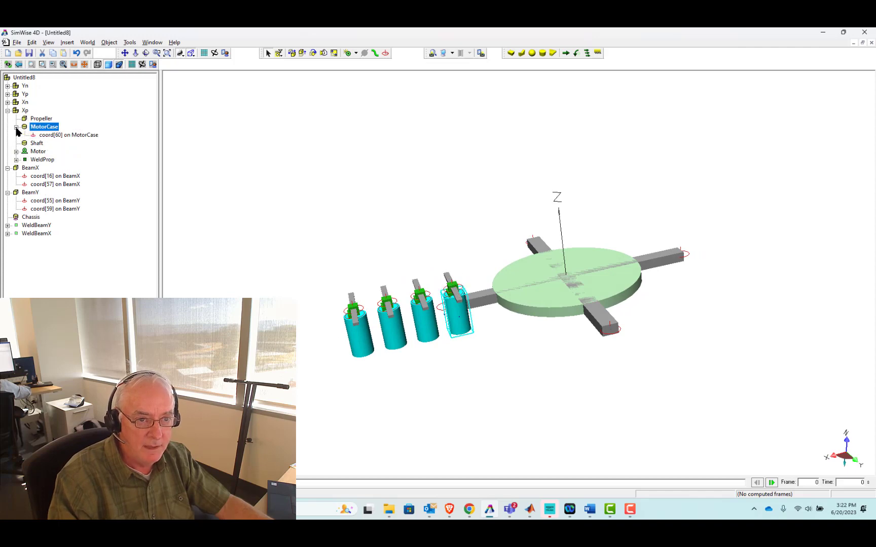
{"action": "left_click", "coordinate": [53, 136]}
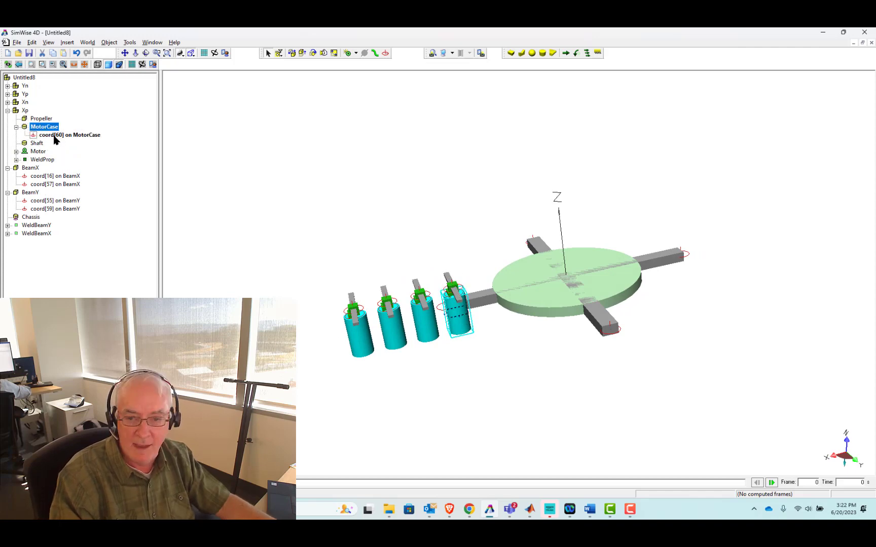
{"action": "middle_click_drag", "start_coordinate": [296, 357], "coordinate": [358, 380]}
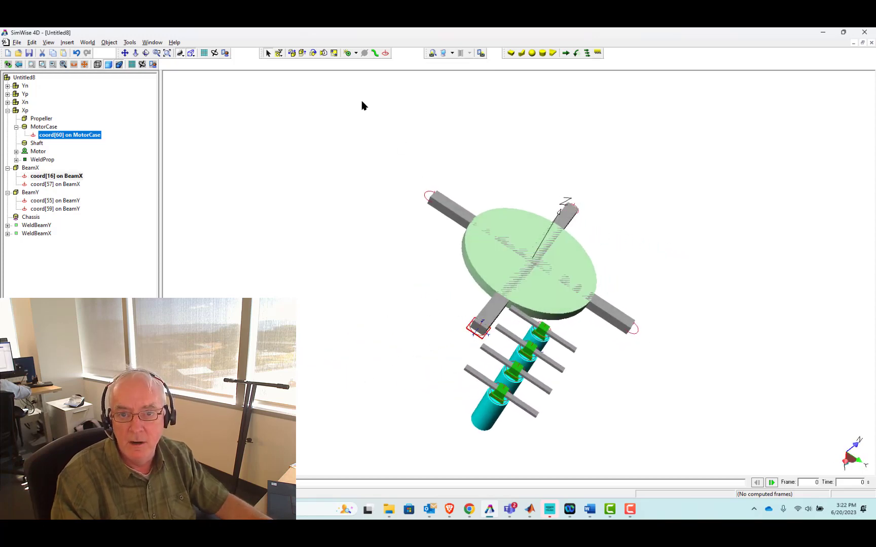
Create the rigid joint mounting the Xp motor case coord[60] on BeamX's coord[16] end.
{"action": "left_click", "coordinate": [348, 52]}
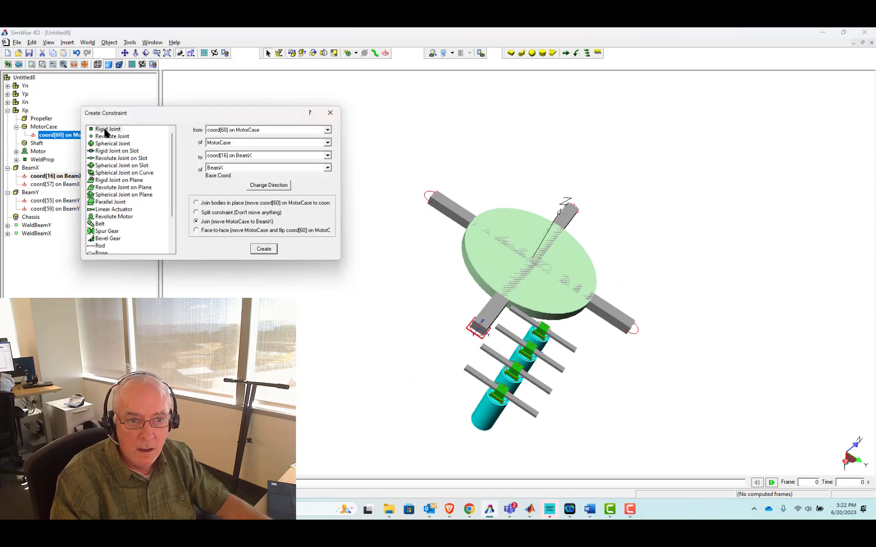
{"action": "left_click", "coordinate": [264, 249]}
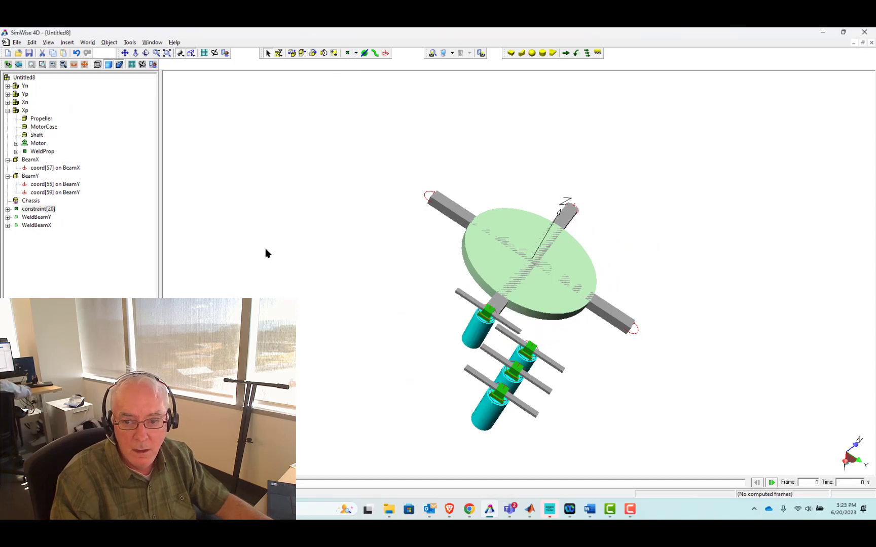
{"action": "left_click", "coordinate": [7, 110]}
Rigidly join the Xn motor case's coord[62] to BeamX's coord[57] end marker.
{"action": "left_click", "coordinate": [7, 102]}
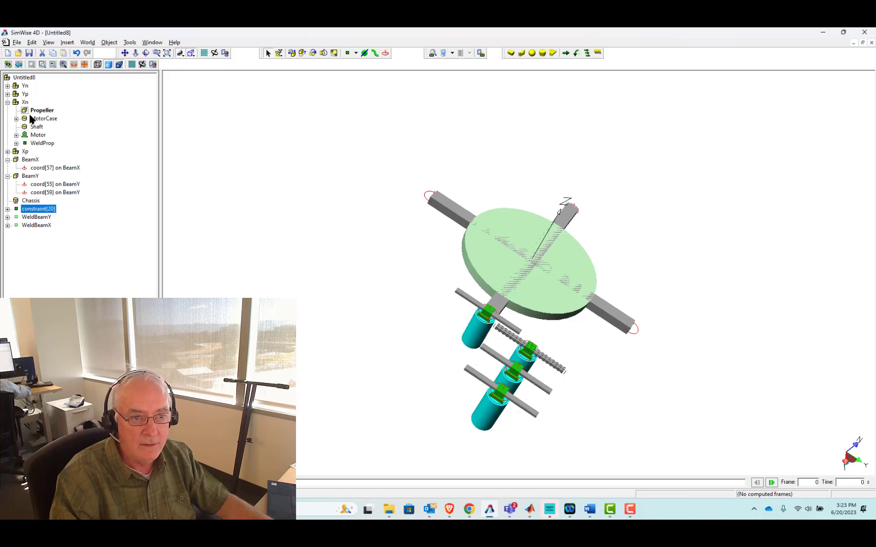
{"action": "left_click", "coordinate": [17, 119]}
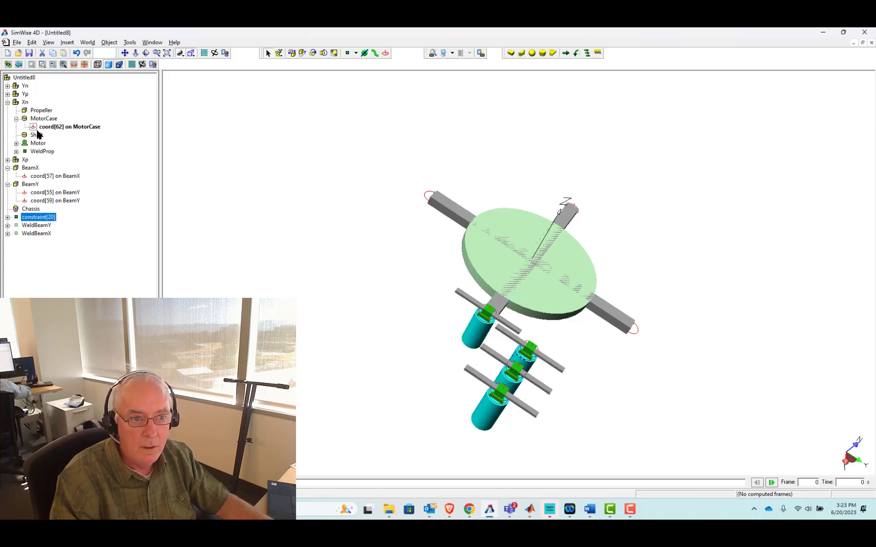
{"action": "left_click", "coordinate": [37, 128]}
{"action": "middle_click_drag", "start_coordinate": [682, 227], "coordinate": [653, 196]}
{"action": "left_click", "coordinate": [623, 173], "text": "shift"}
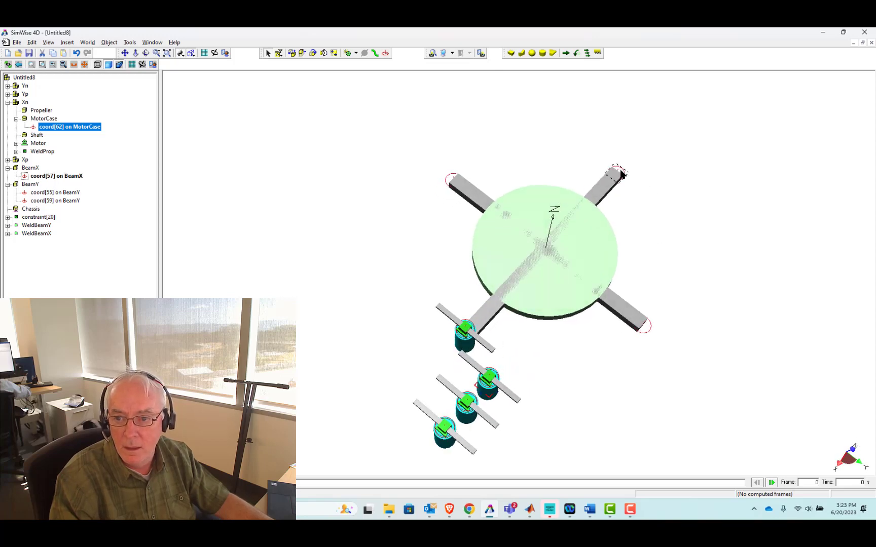
{"action": "left_click", "coordinate": [348, 53]}
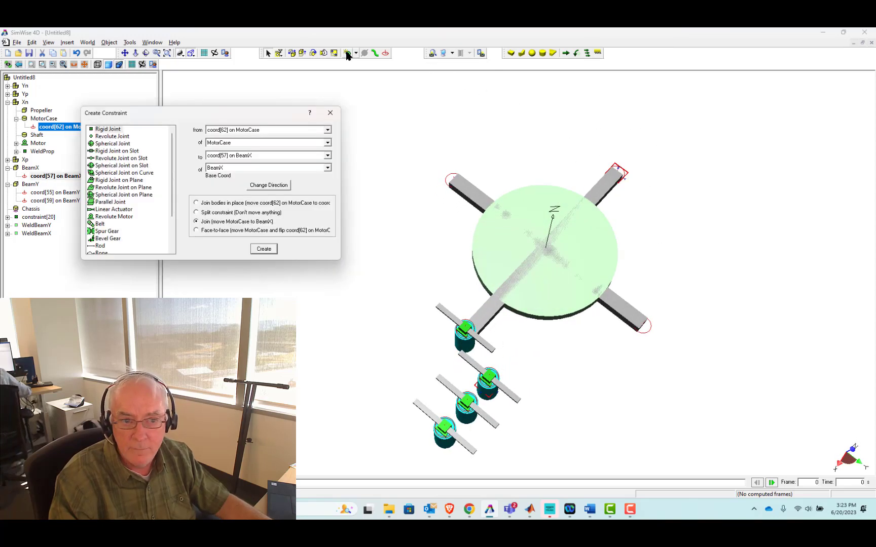
{"action": "left_click", "coordinate": [269, 250]}
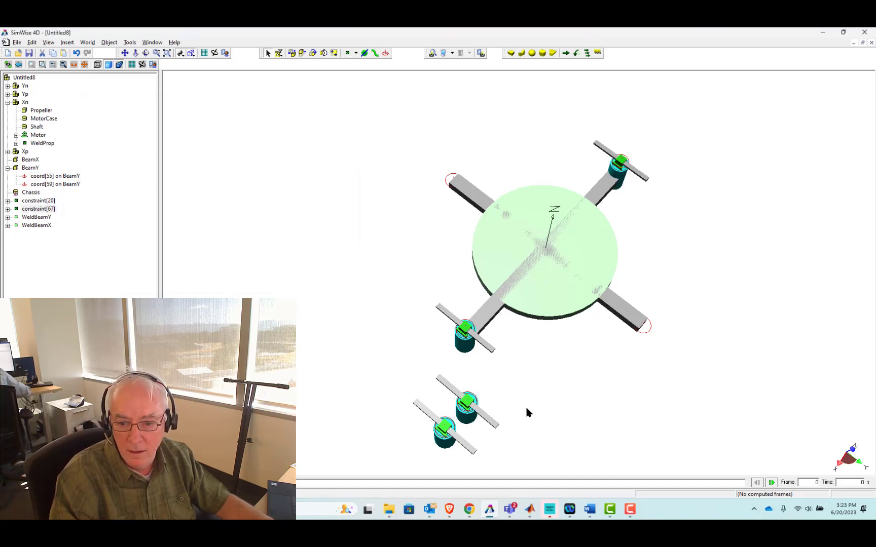
{"action": "middle_click_drag", "start_coordinate": [528, 414], "coordinate": [514, 368]}
Rigidly mount the Yp motor case coord[66] on BeamY's coord[59] end.
{"action": "left_click", "coordinate": [8, 94]}
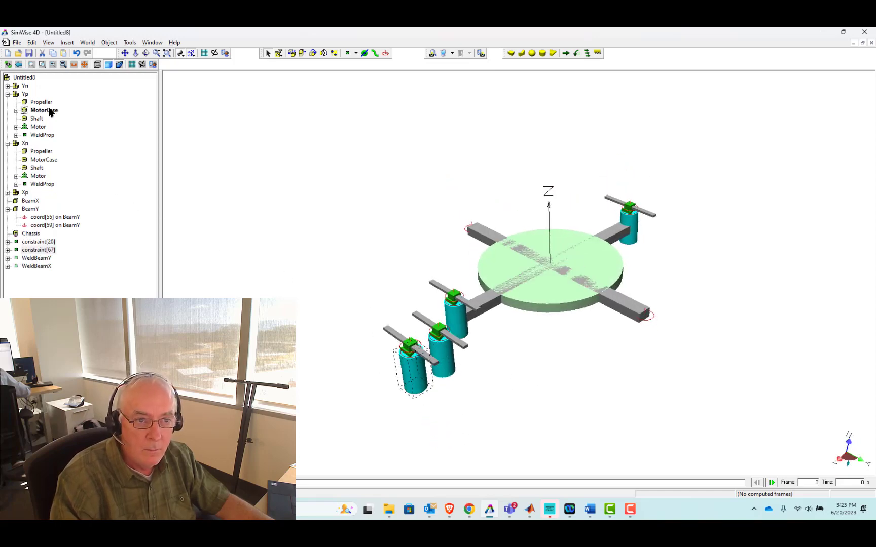
{"action": "left_click", "coordinate": [17, 110]}
{"action": "left_click", "coordinate": [52, 119]}
{"action": "left_click", "coordinate": [654, 318], "text": "shift"}
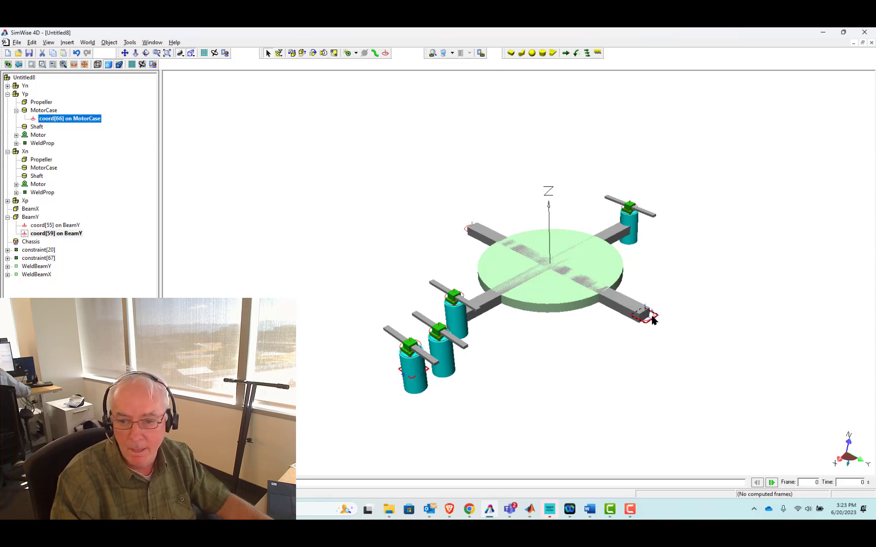
{"action": "left_click", "coordinate": [347, 54]}
{"action": "left_click", "coordinate": [264, 249]}
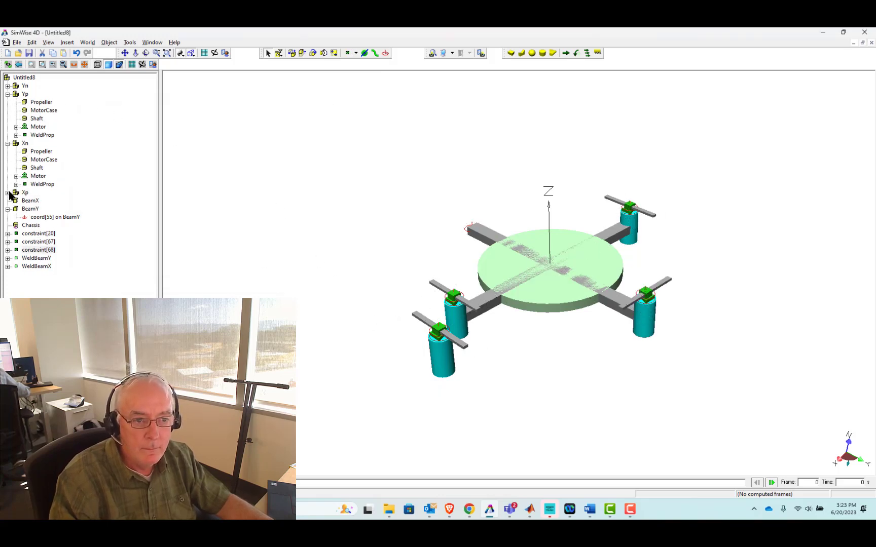
Mount the Yn motor case coord[64] on BeamY's coord[55] end, then run the simulation.
{"action": "left_click", "coordinate": [8, 86]}
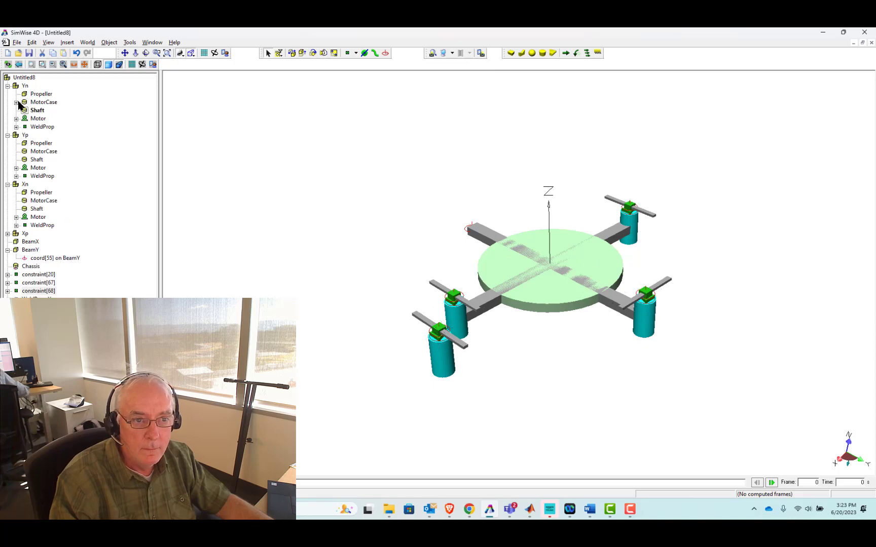
{"action": "left_click", "coordinate": [17, 102]}
{"action": "left_click", "coordinate": [51, 110]}
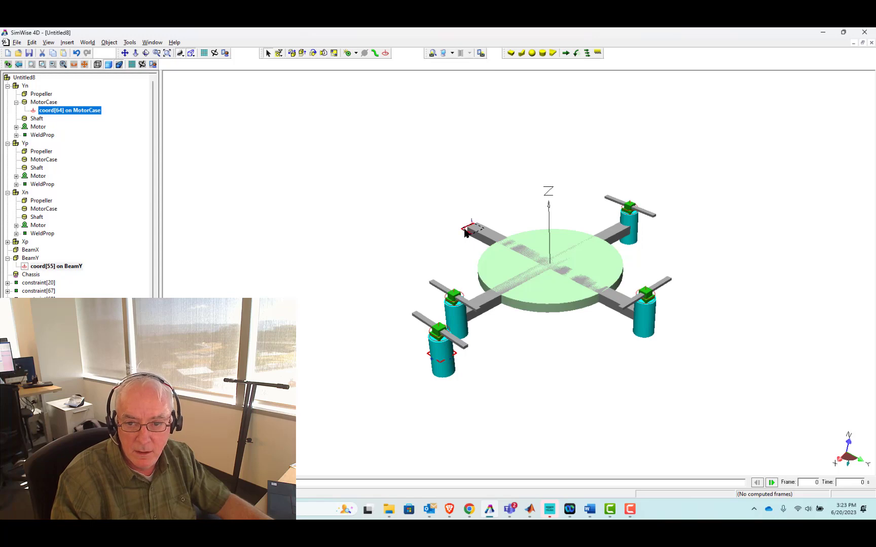
{"action": "left_click", "coordinate": [348, 54]}
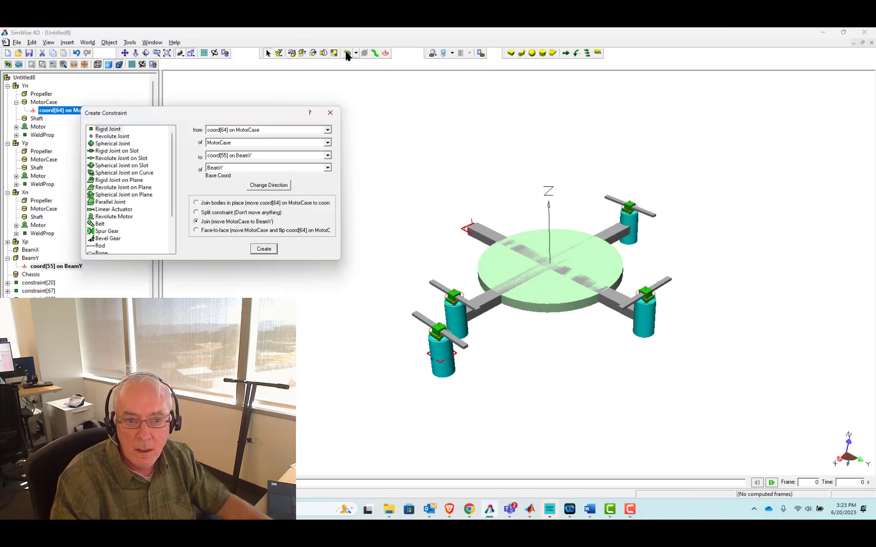
{"action": "left_click", "coordinate": [265, 251]}
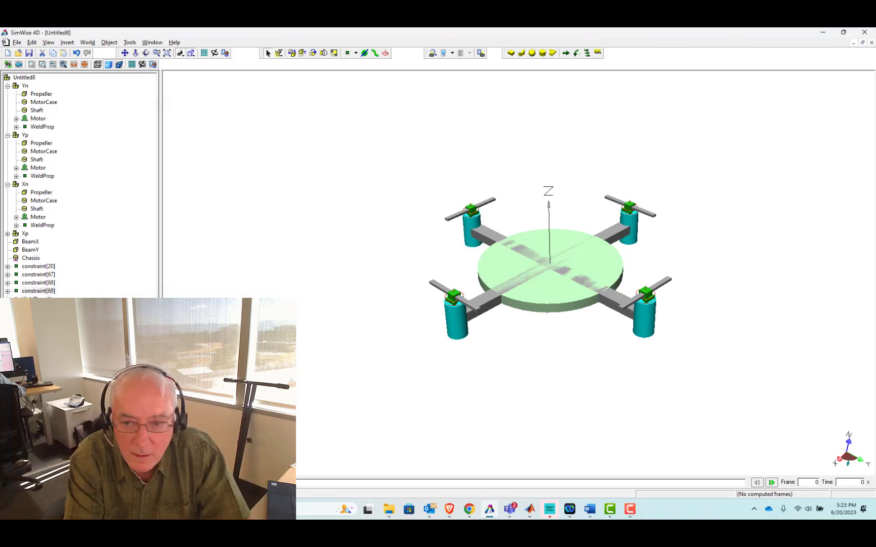
{"action": "key", "text": "ctrl+r"}
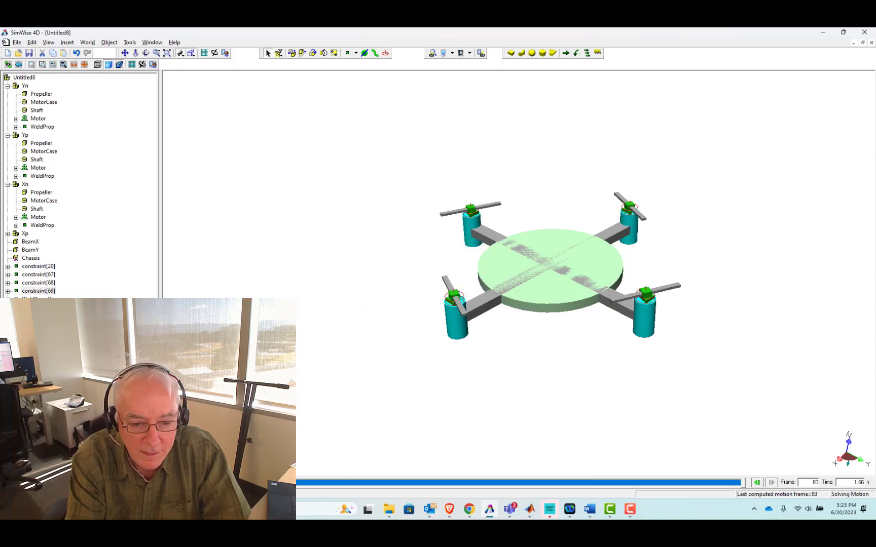
Collapse the Yn, Yp and Xn motor groups in the model tree.
{"action": "left_click", "coordinate": [7, 86]}
{"action": "left_click", "coordinate": [7, 94]}
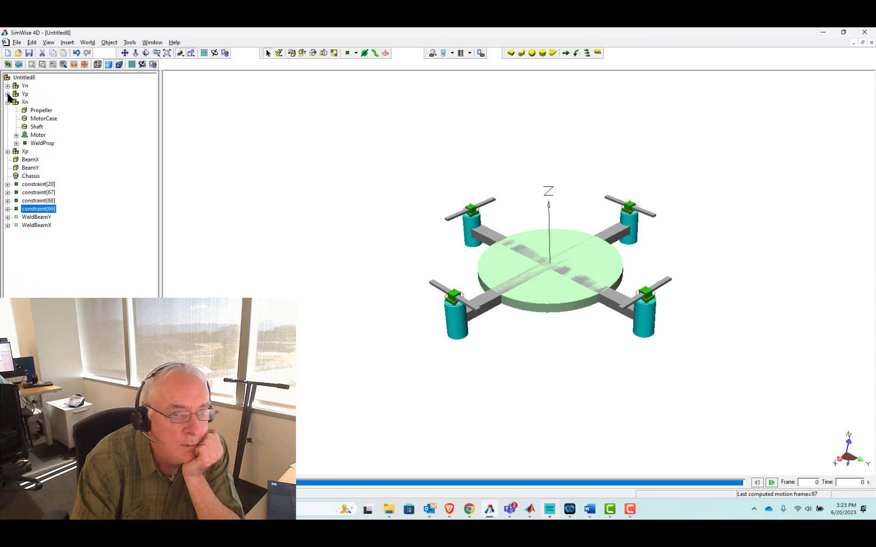
{"action": "left_click", "coordinate": [7, 102]}
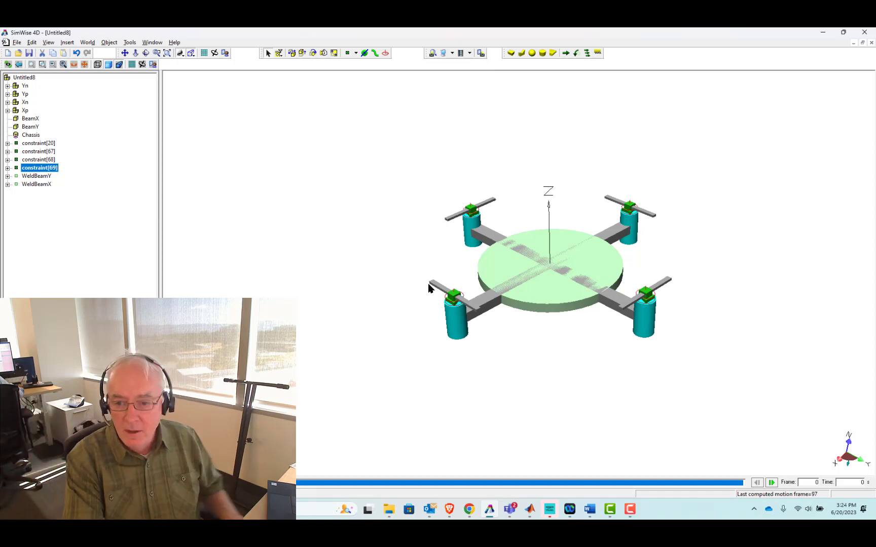
In the Save As dialog, create a new folder named Rev3 inside QuadCopter_6_20.
{"action": "left_click", "coordinate": [29, 53]}
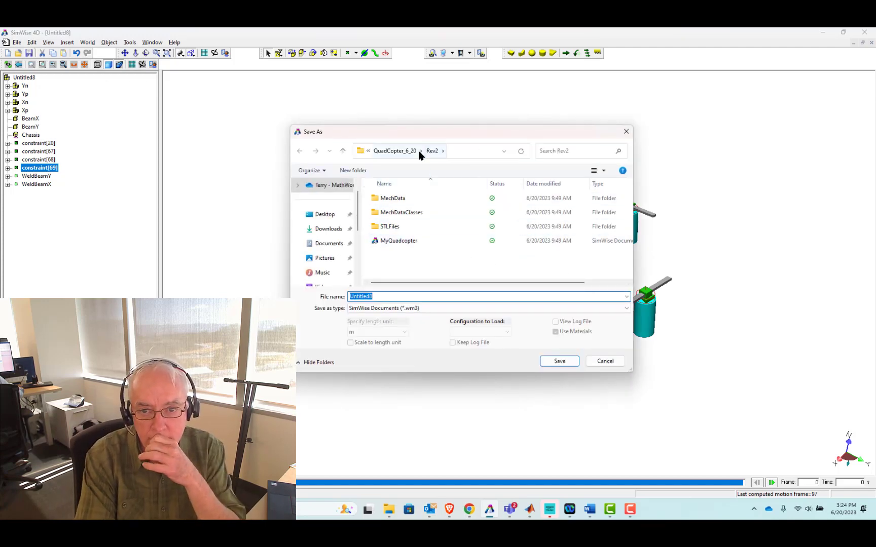
{"action": "left_click", "coordinate": [394, 151]}
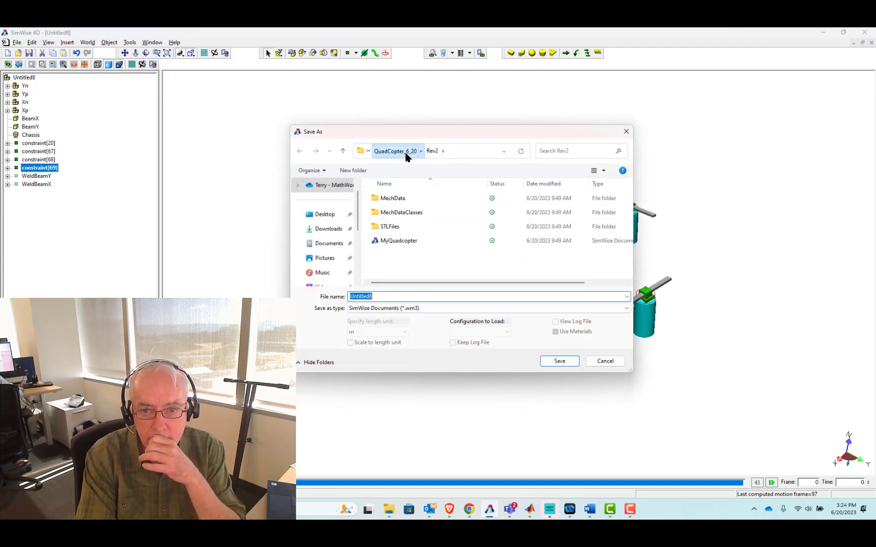
{"action": "left_click", "coordinate": [383, 272]}
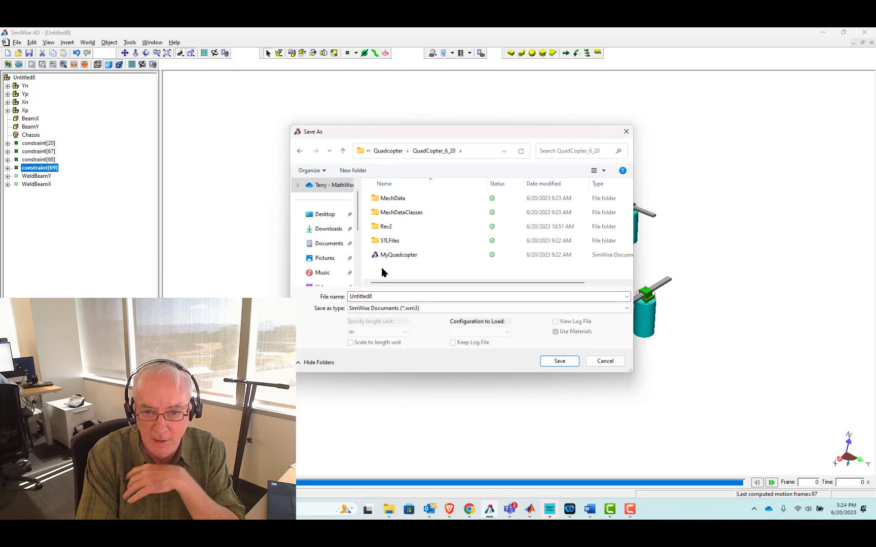
{"action": "right_click", "coordinate": [383, 272]}
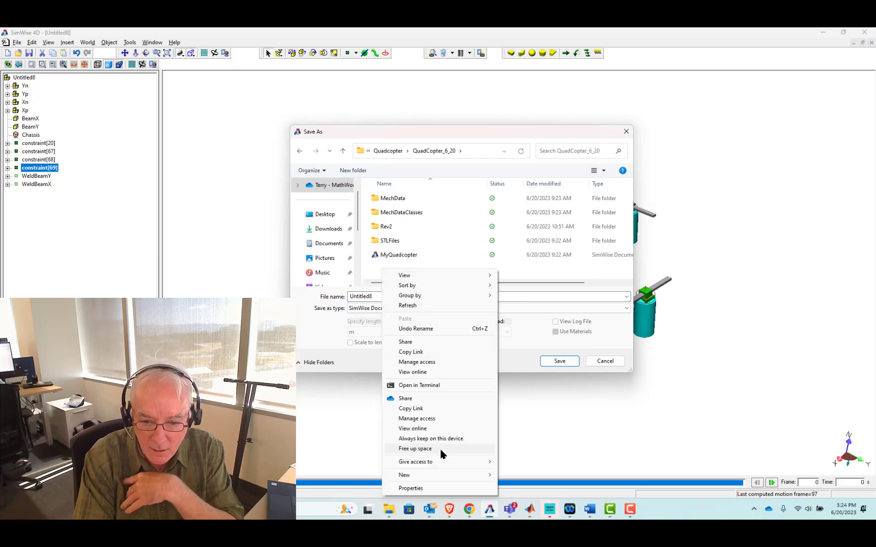
{"action": "mouse_move", "coordinate": [438, 475]}
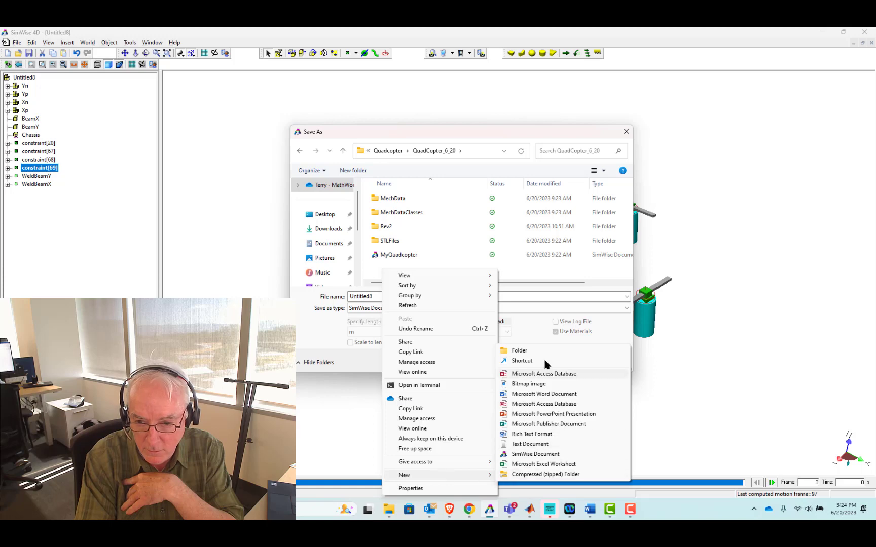
{"action": "left_click", "coordinate": [522, 349]}
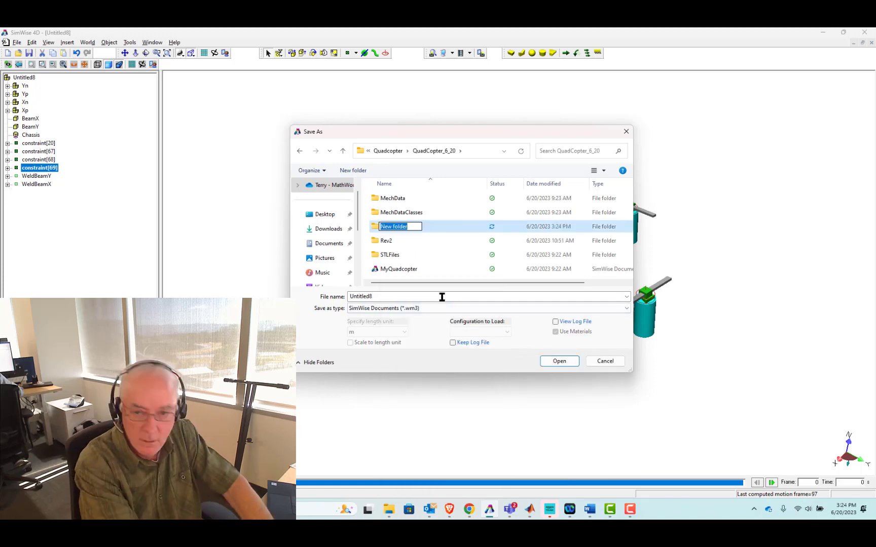
{"action": "type", "text": "Rev3"}
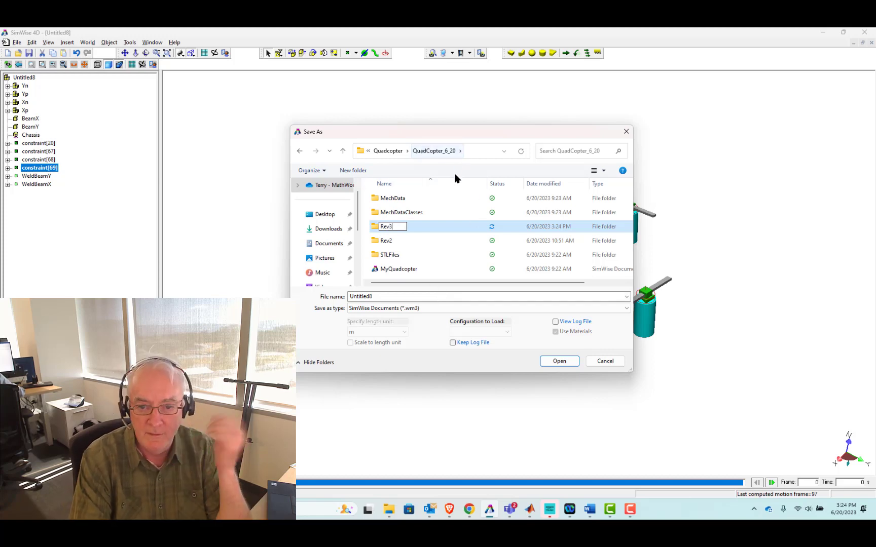
{"action": "left_click", "coordinate": [374, 227]}
Save the model as MyQuadCopter in Rev3, copying the Rev3 folder path.
{"action": "double_click", "coordinate": [374, 228]}
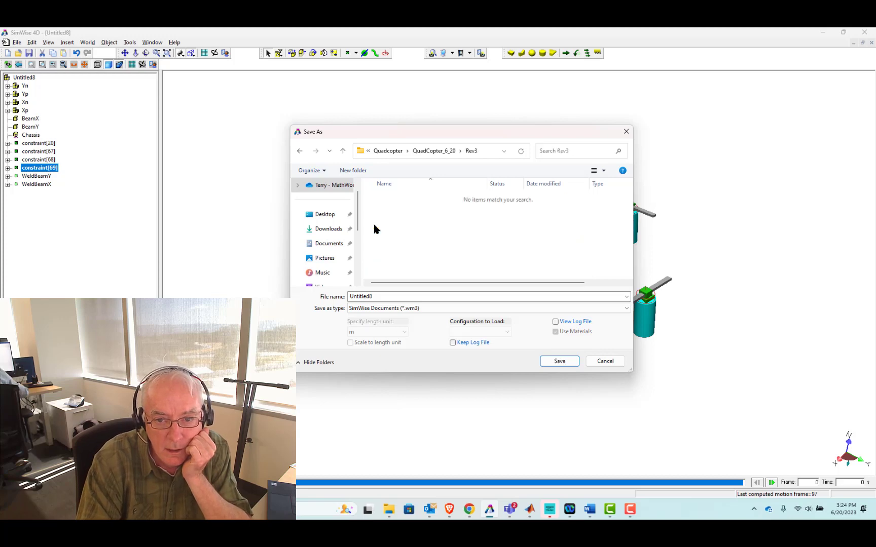
{"action": "double_click", "coordinate": [380, 296]}
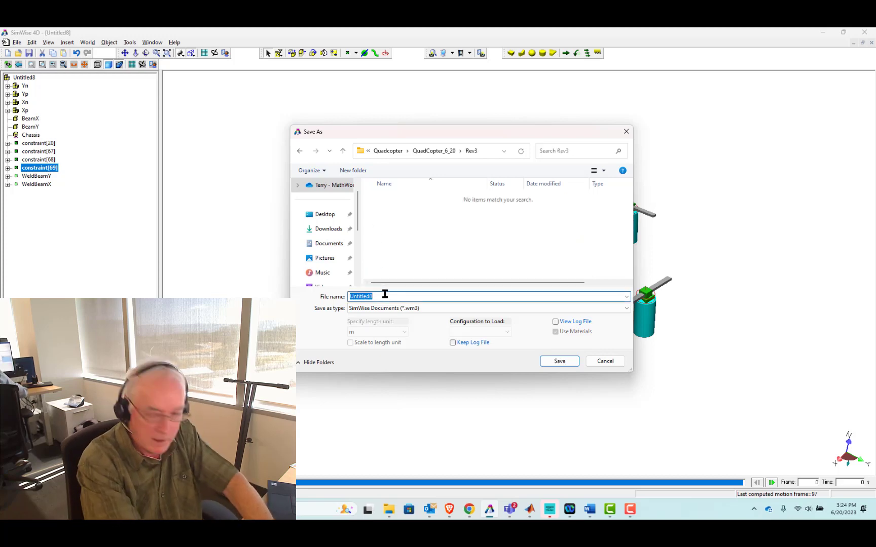
{"action": "type", "text": "MyQuadCopter"}
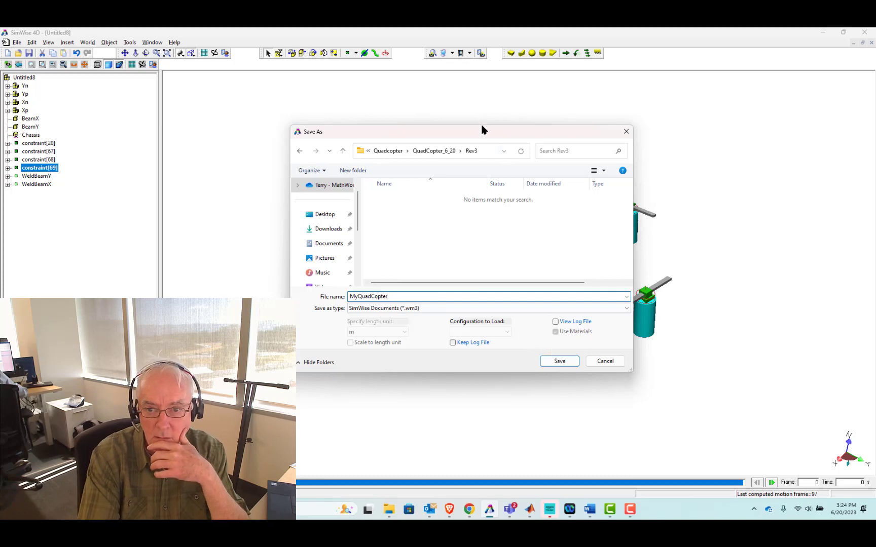
{"action": "left_click", "coordinate": [482, 151]}
{"action": "right_click", "coordinate": [480, 152]}
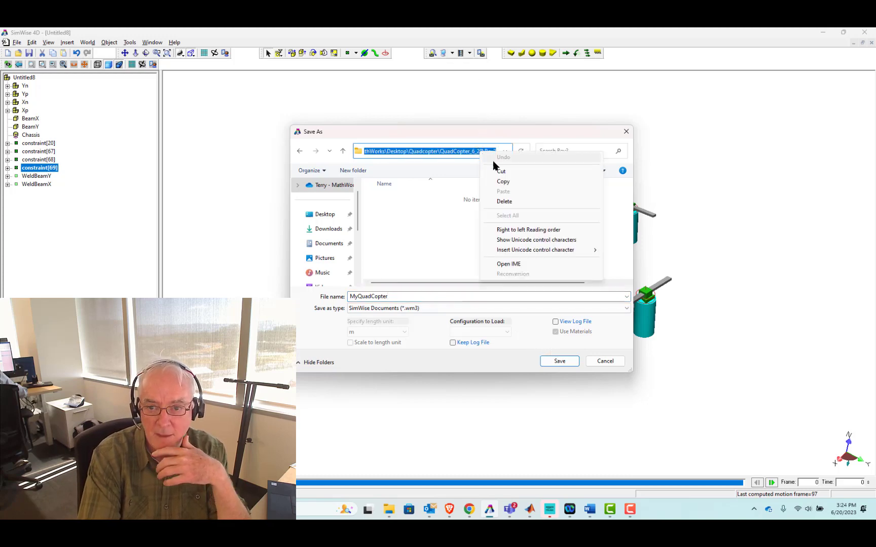
{"action": "left_click", "coordinate": [504, 182]}
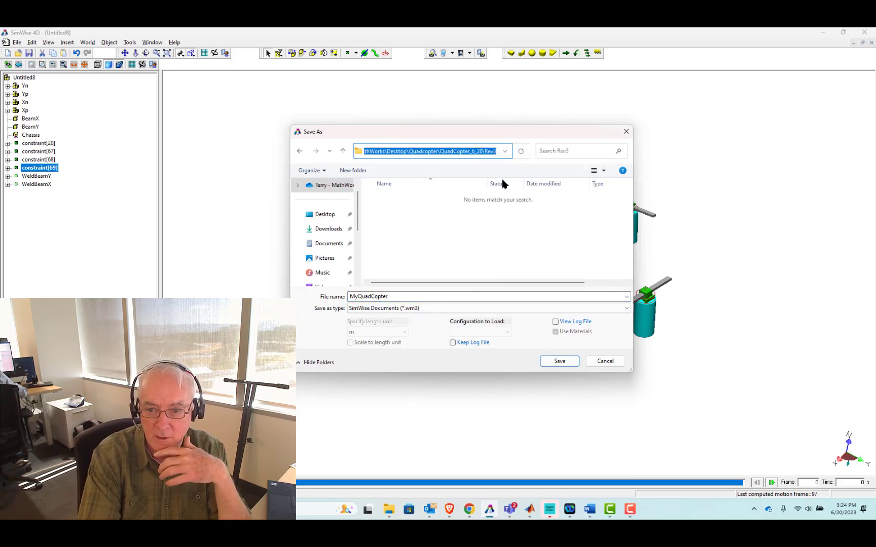
{"action": "left_click", "coordinate": [561, 362]}
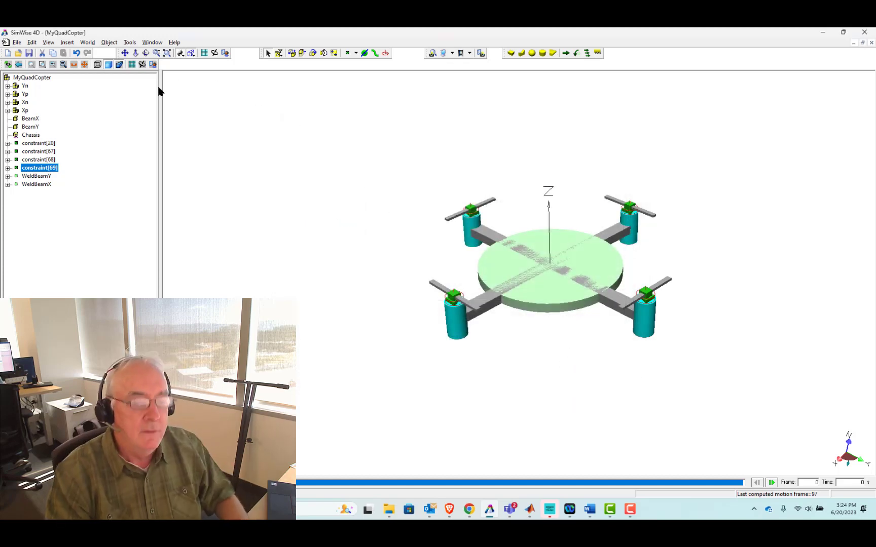
Bring MATLAB forward, maximize it and clear the workspace.
{"action": "mouse_move", "coordinate": [530, 511]}
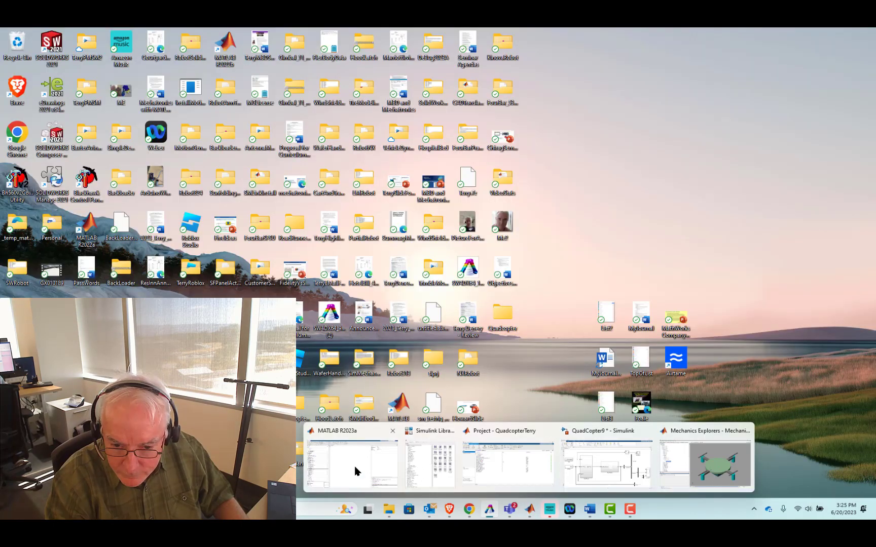
{"action": "left_click", "coordinate": [351, 468]}
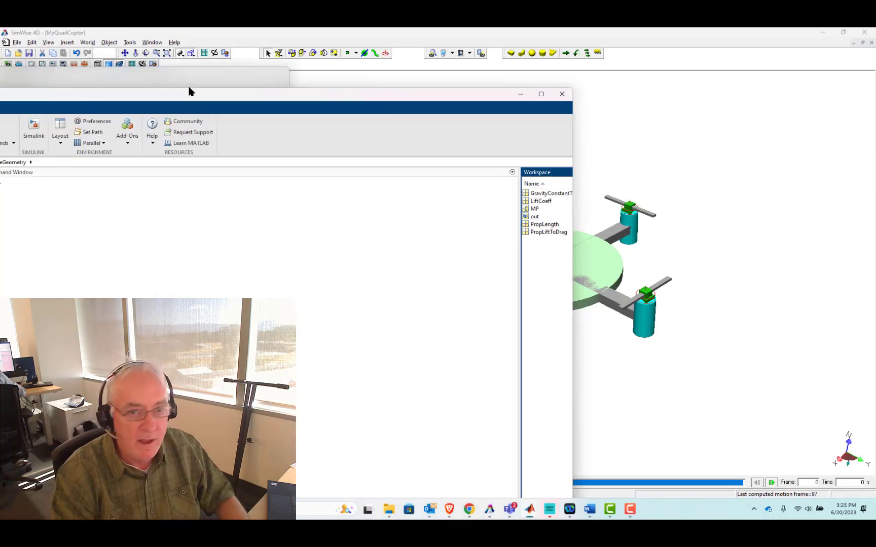
{"action": "double_click", "coordinate": [398, 49]}
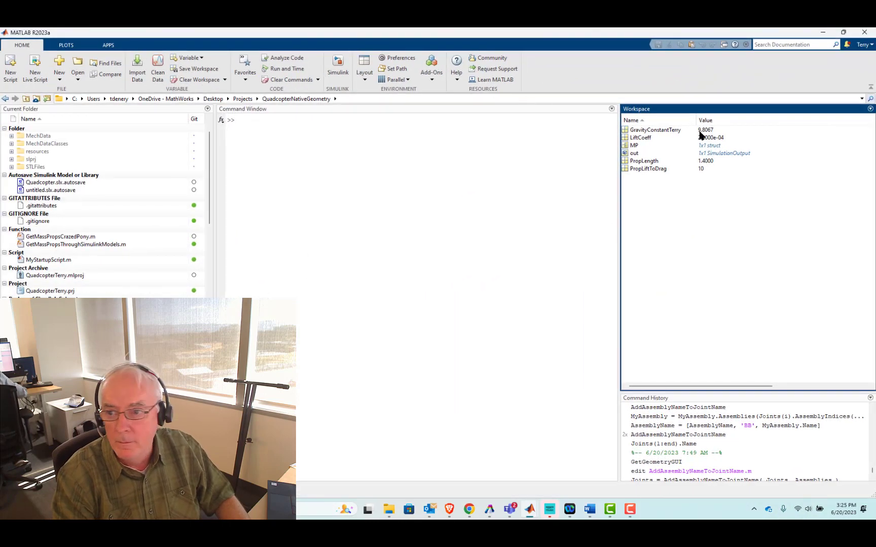
{"action": "left_click", "coordinate": [204, 80]}
Set MATLAB's current folder to the pasted Rev3 folder path.
{"action": "left_click", "coordinate": [347, 99]}
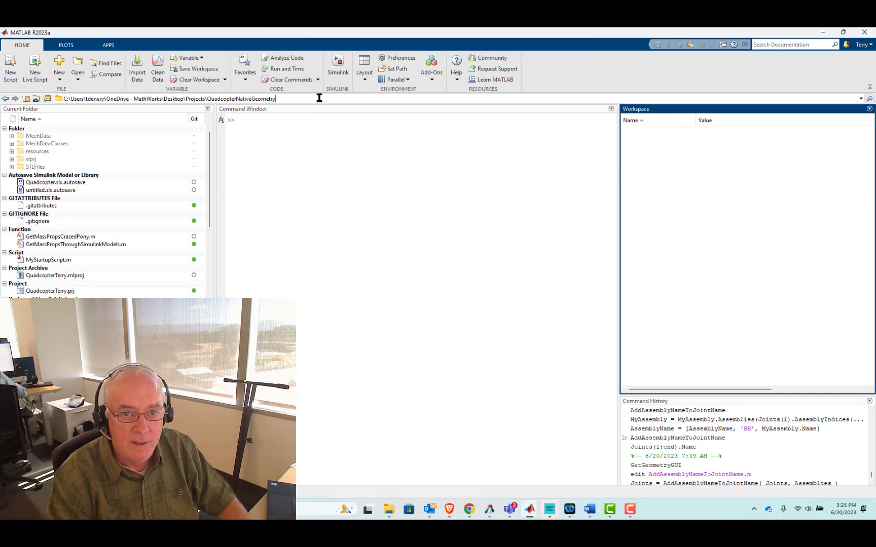
{"action": "key", "text": "ctrl+a"}
{"action": "key", "text": "ctrl+v"}
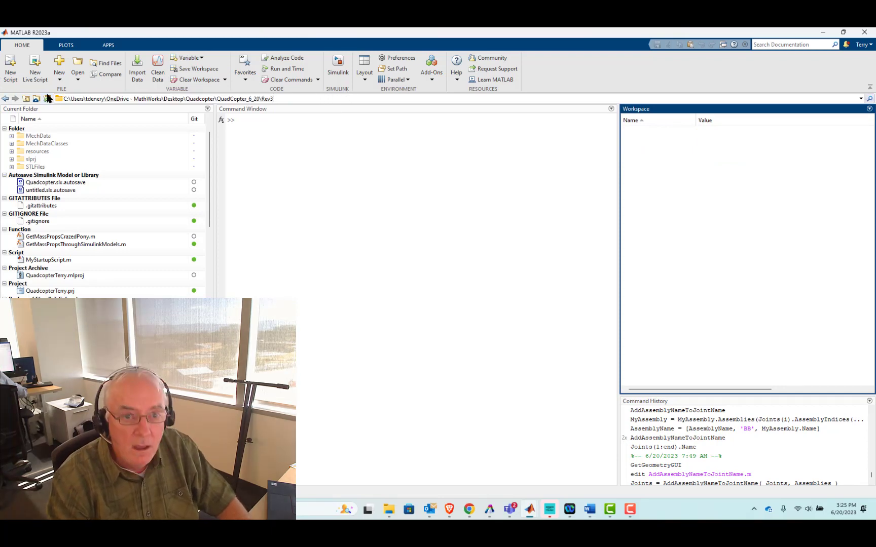
{"action": "key", "text": "Return"}
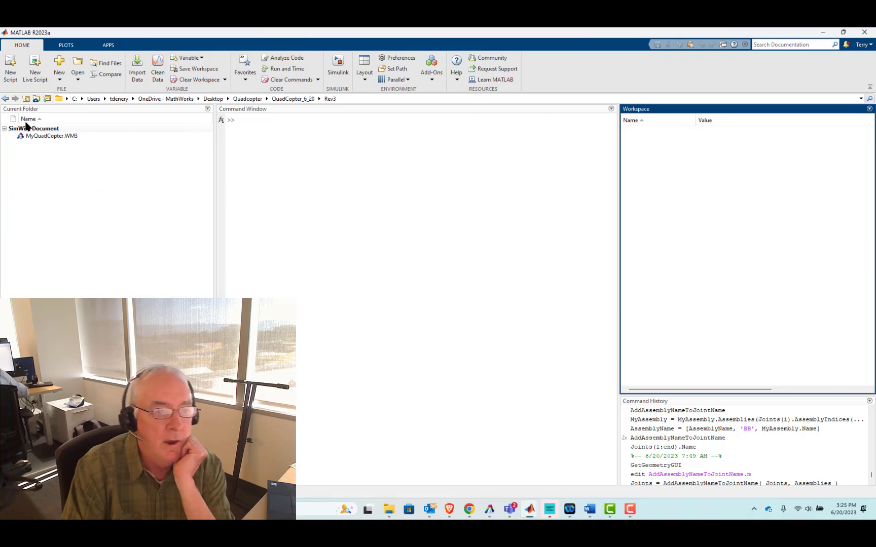
Launch the GetGeometry app and import the active SimWise document into Simulink.
{"action": "left_click", "coordinate": [108, 45]}
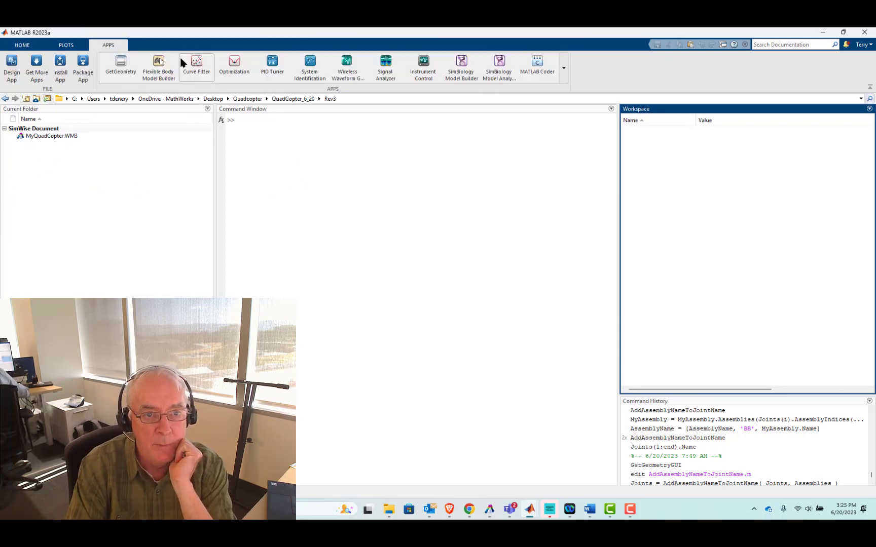
{"action": "left_click", "coordinate": [121, 62]}
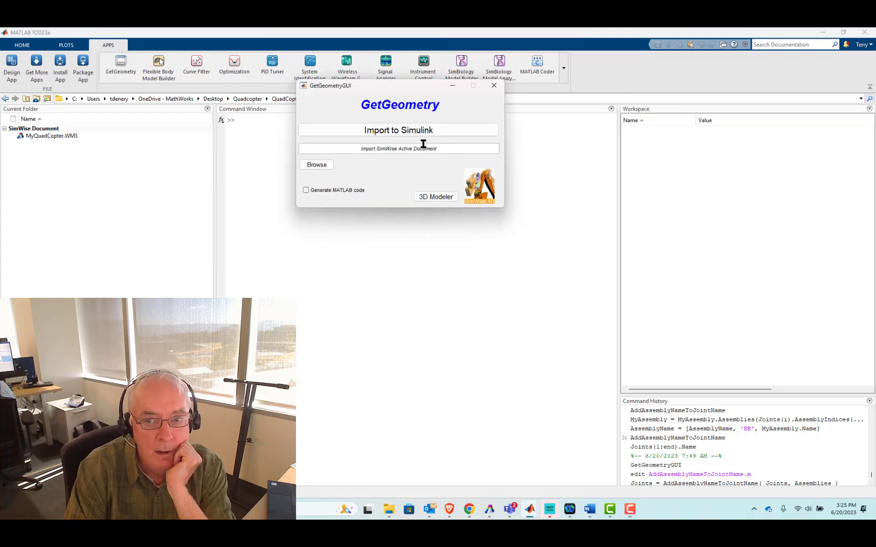
{"action": "left_click", "coordinate": [409, 131]}
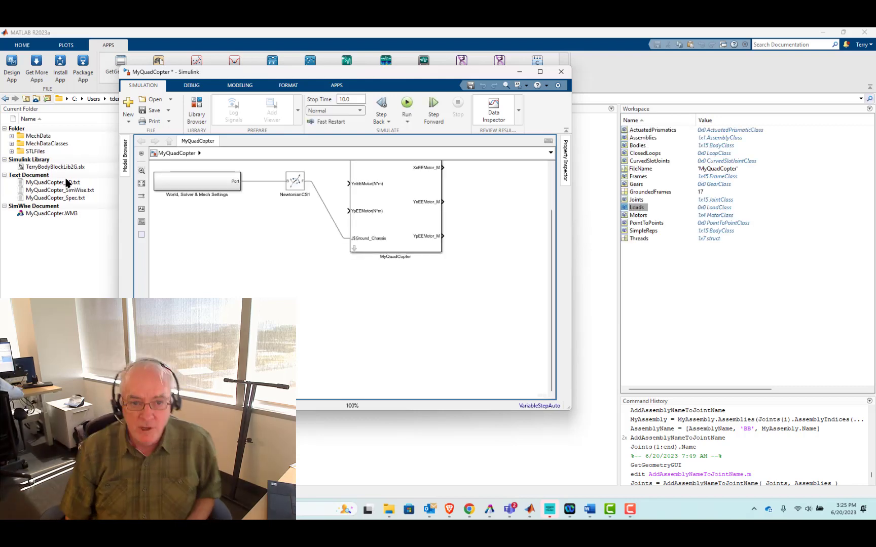
Nudge the World/Solver and NewtonianCS1 blocks down two steps and fit the diagram.
{"action": "left_click_drag", "start_coordinate": [176, 202], "coordinate": [298, 179]}
{"action": "key", "text": "Down"}
{"action": "key", "text": "Down"}
{"action": "key", "text": "Down"}
{"action": "key", "text": "Down"}
{"action": "key", "text": "Down"}
{"action": "key", "text": "Down"}
{"action": "key", "text": "Down"}
{"action": "key", "text": "Down"}
{"action": "key", "text": "Down"}
{"action": "key", "text": "Down"}
{"action": "key", "text": "Down"}
{"action": "key", "text": "Down"}
{"action": "key", "text": "Down"}
{"action": "key", "text": "Down"}
{"action": "key", "text": "Down"}
{"action": "key", "text": "Down"}
{"action": "key", "text": "Down"}
{"action": "key", "text": "Down"}
{"action": "key", "text": "Down"}
{"action": "key", "text": "Down"}
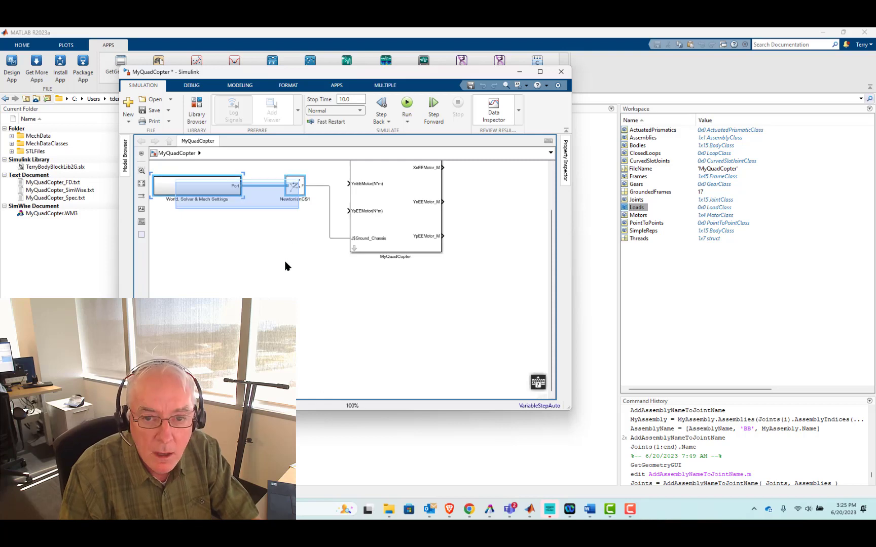
{"action": "key", "text": "Down"}
{"action": "key", "text": "Down"}
{"action": "key", "text": "Down"}
{"action": "key", "text": "Down"}
{"action": "key", "text": "Down"}
{"action": "key", "text": "Down"}
{"action": "left_click", "coordinate": [304, 295]}
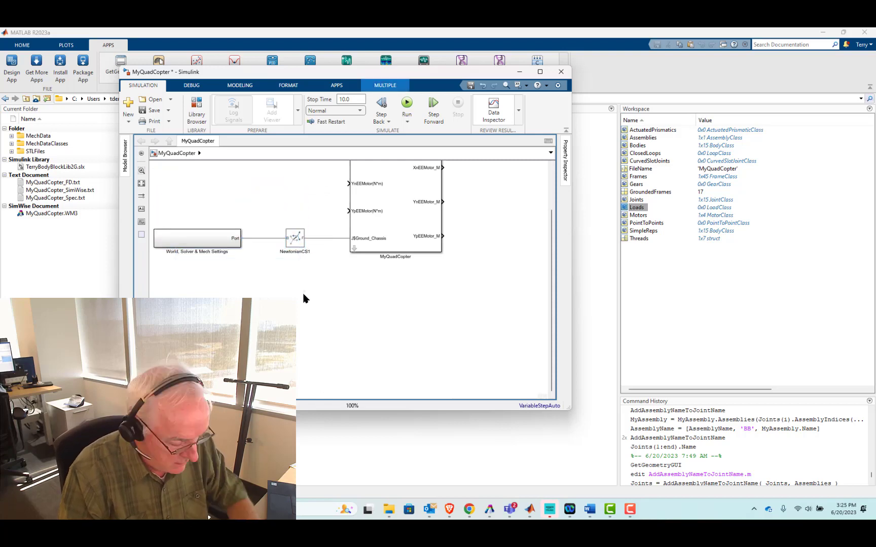
{"action": "key", "text": "space"}
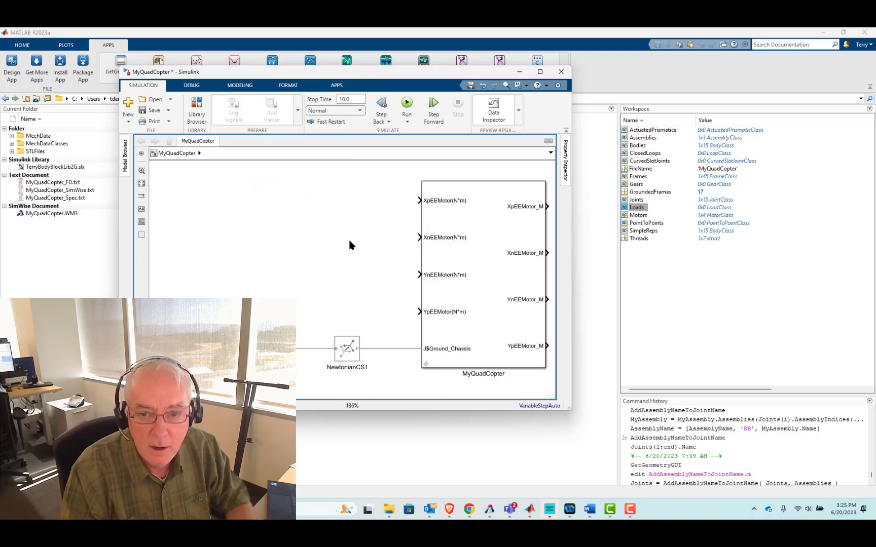
Run MyQuadCopter, view it isometrically in Mechanics Explorer, then return to Simulink.
{"action": "left_click", "coordinate": [407, 104]}
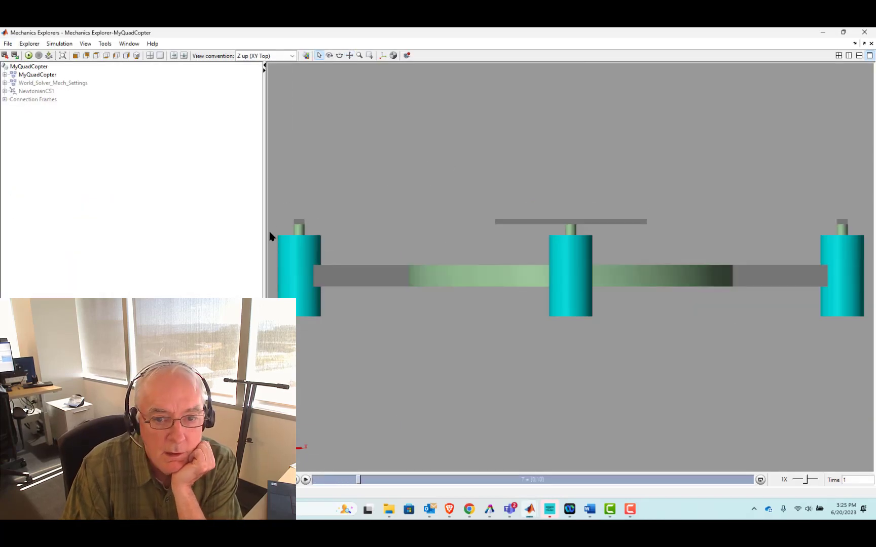
{"action": "left_click", "coordinate": [136, 55]}
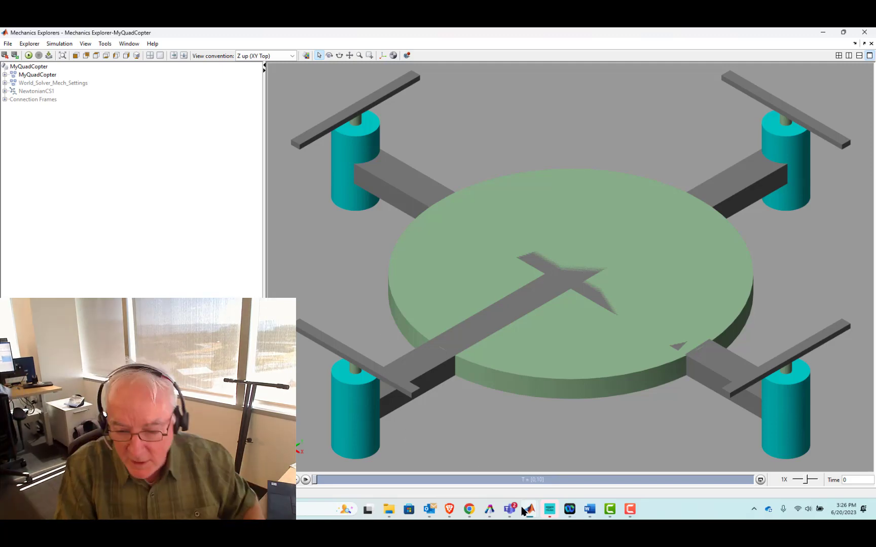
{"action": "mouse_move", "coordinate": [529, 509]}
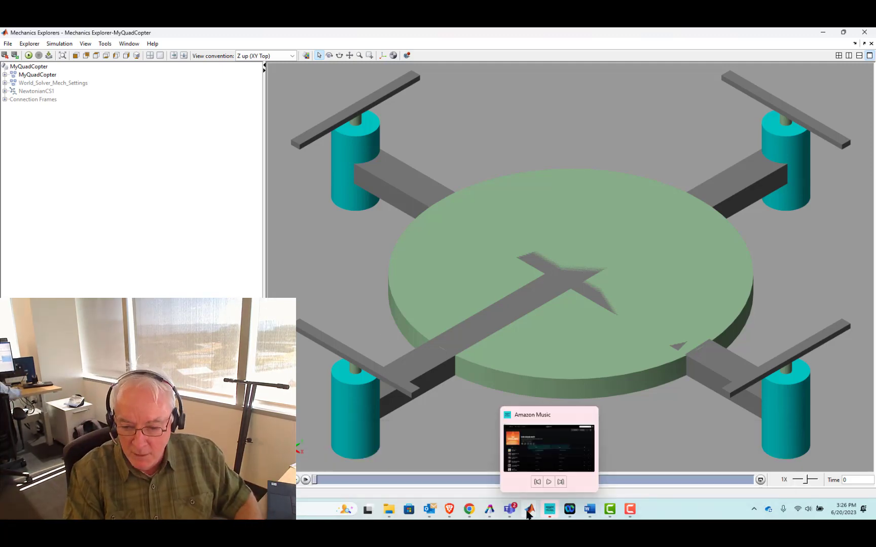
{"action": "left_click", "coordinate": [747, 469]}
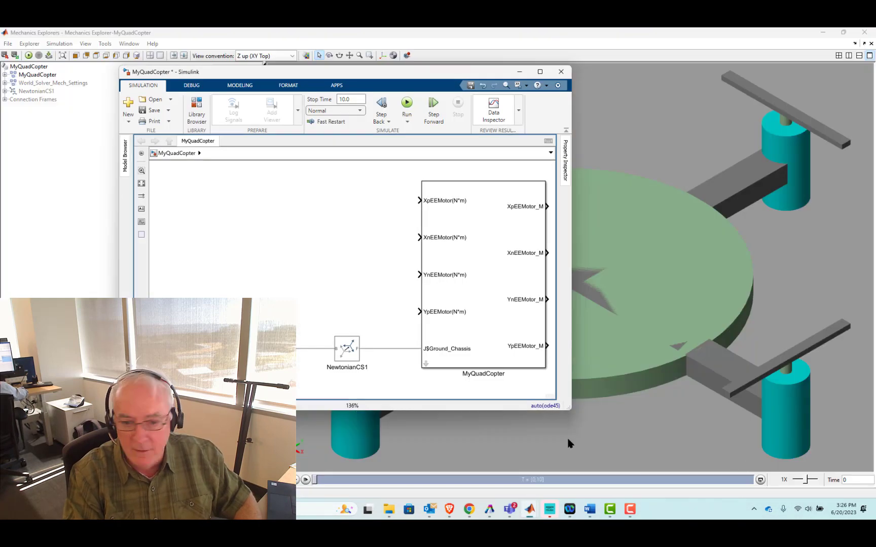
Open the MyQuadCopter subsystem and fit it to the view.
{"action": "double_click", "coordinate": [426, 366]}
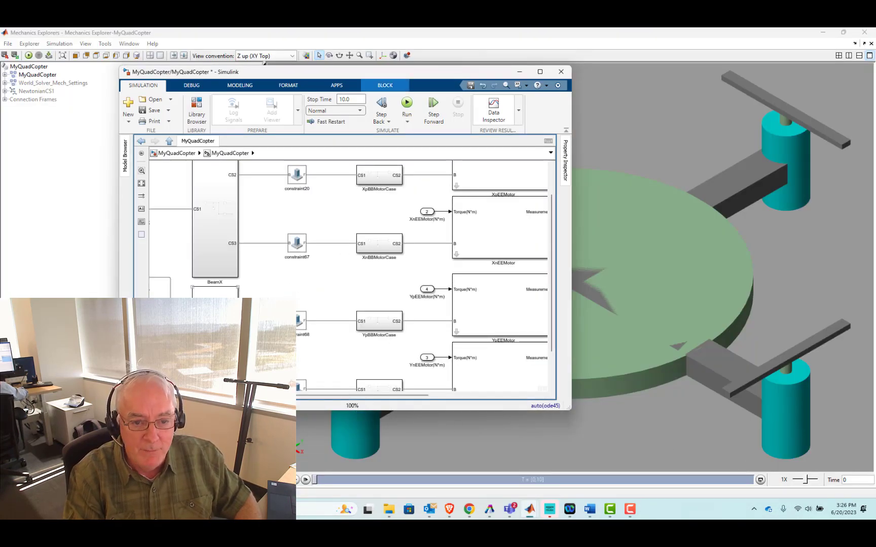
{"action": "key", "text": "space"}
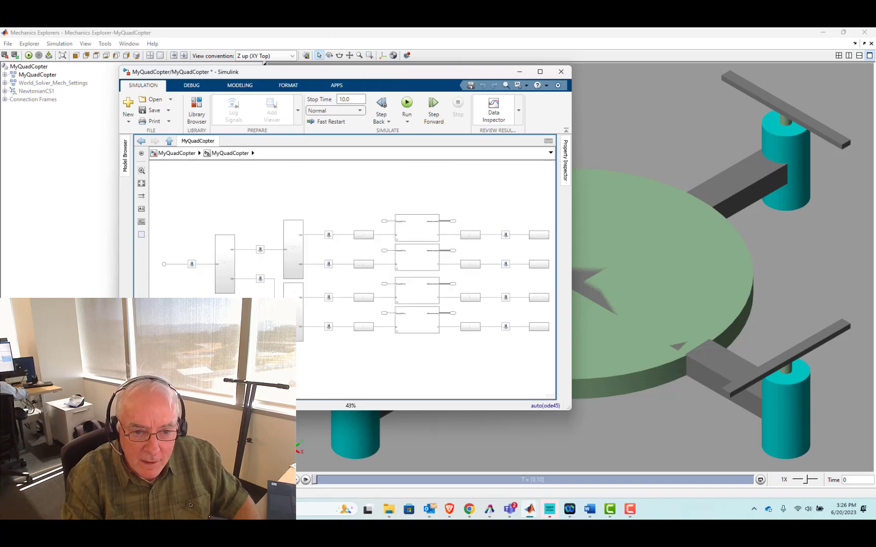
{"action": "left_click", "coordinate": [191, 264]}
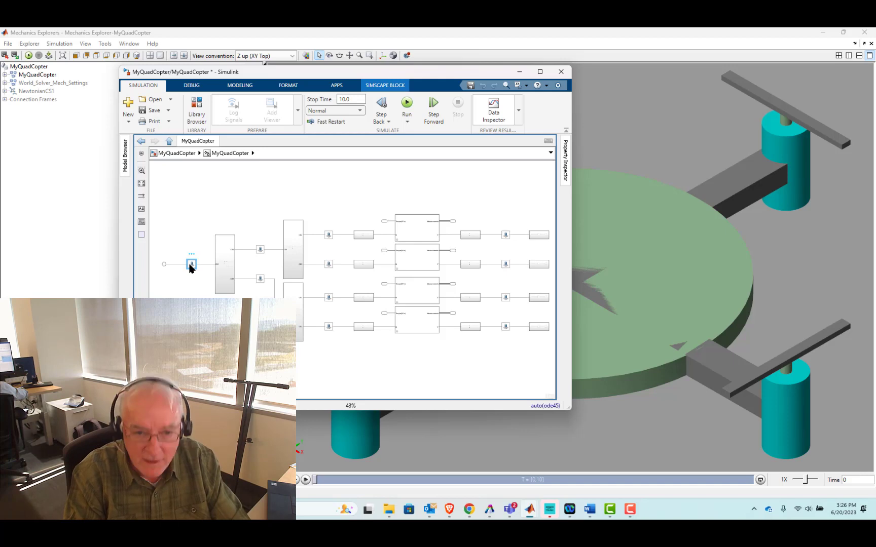
{"action": "left_click", "coordinate": [209, 233]}
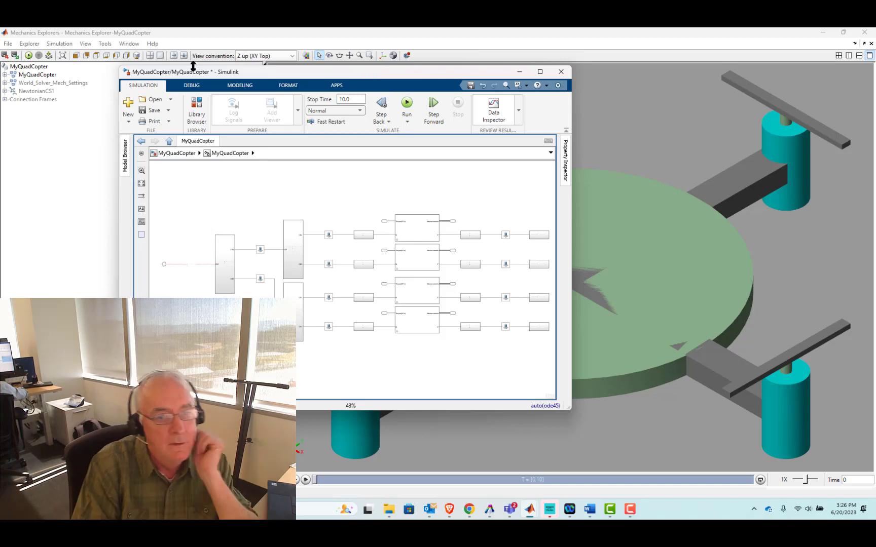
Drag a Simscape Multibody block from the Library Browser onto the subsystem's input line.
{"action": "left_click", "coordinate": [198, 109]}
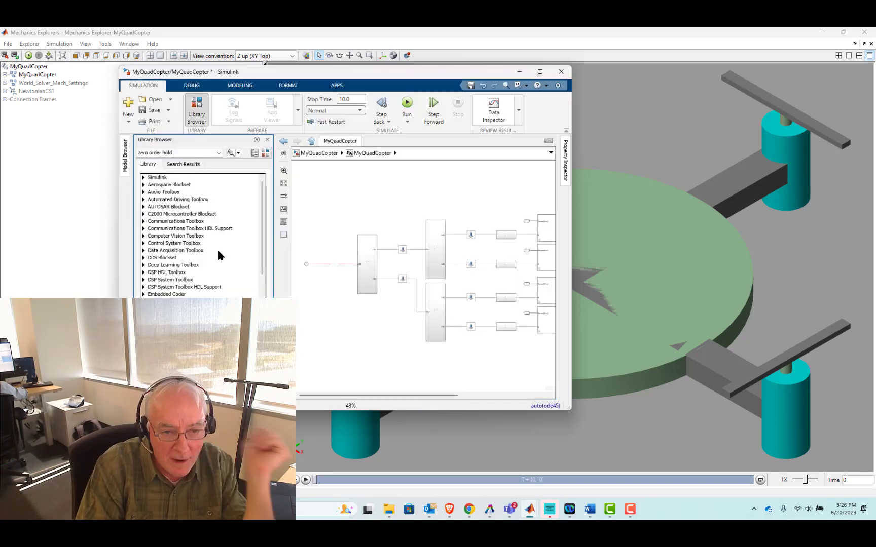
{"action": "scroll", "coordinate": [218, 269], "scroll_direction": "down", "scroll_amount": 12}
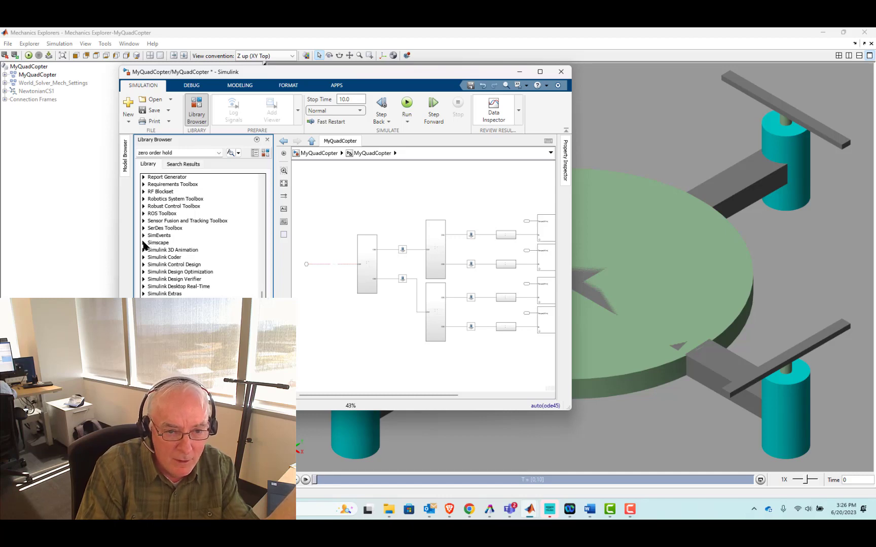
{"action": "left_click", "coordinate": [143, 243]}
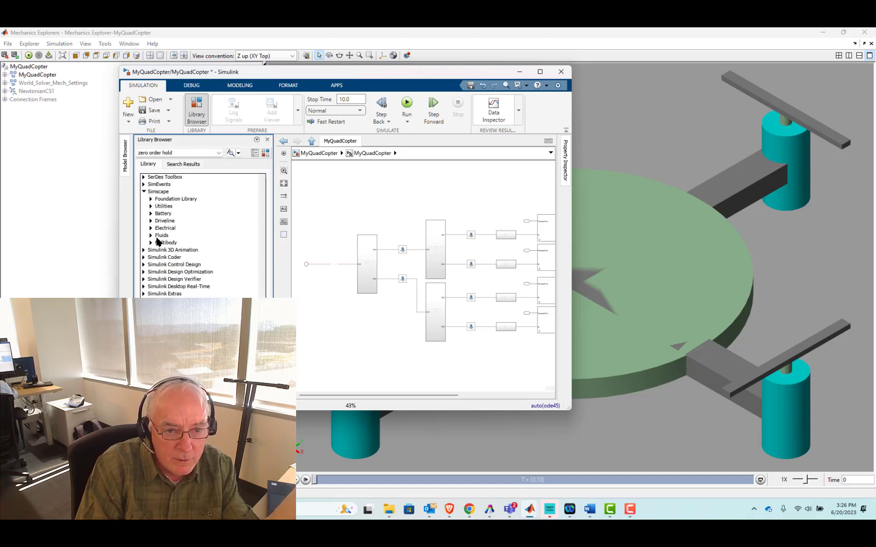
{"action": "left_click", "coordinate": [151, 243]}
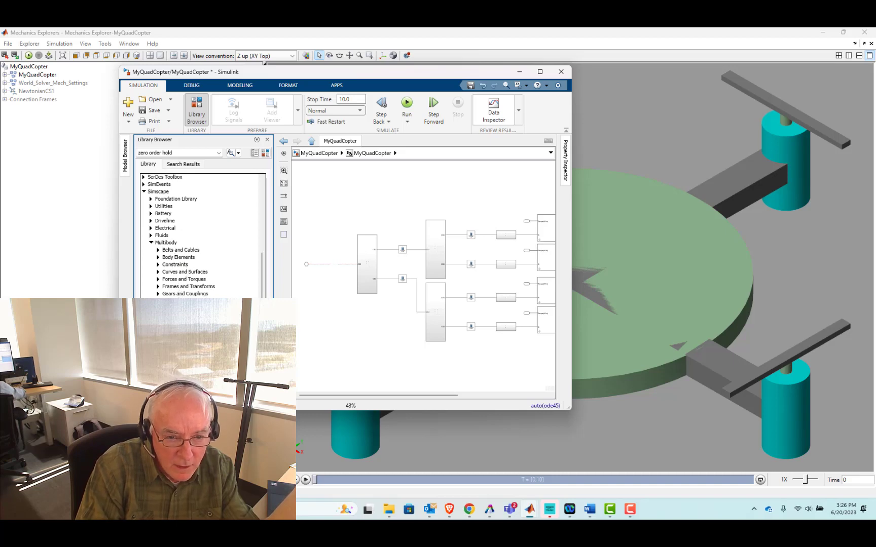
{"action": "left_click_drag", "start_coordinate": [298, 267], "coordinate": [333, 266]}
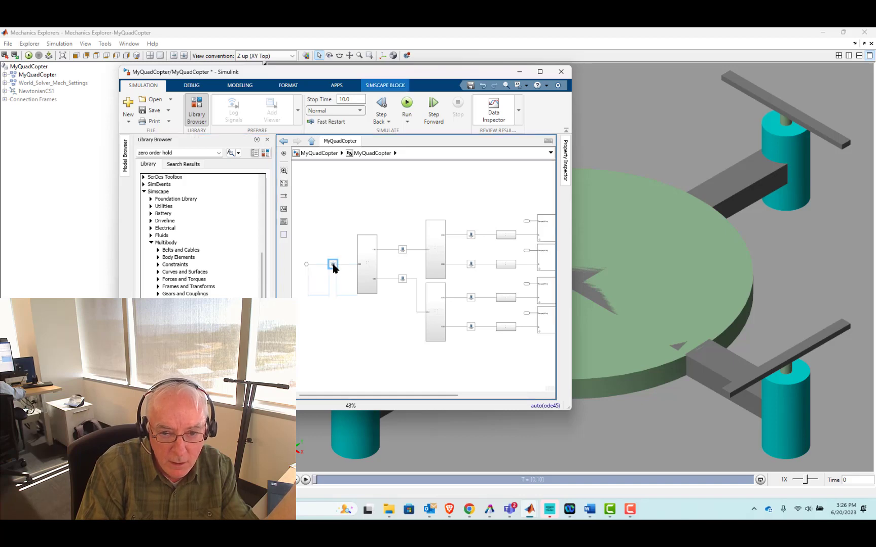
Rerun the simulation, move the model window aside to watch, and close the Library Browser.
{"action": "left_click", "coordinate": [407, 105]}
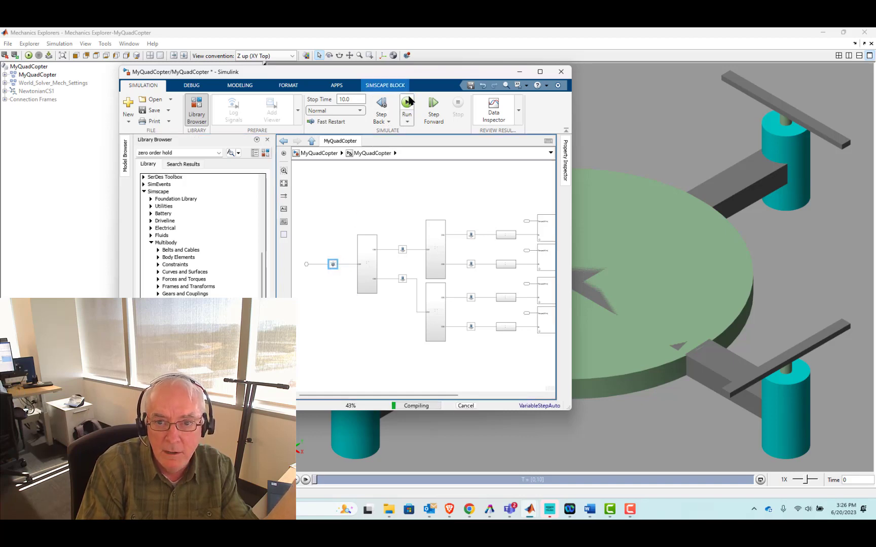
{"action": "left_click_drag", "start_coordinate": [438, 74], "coordinate": [335, 88]}
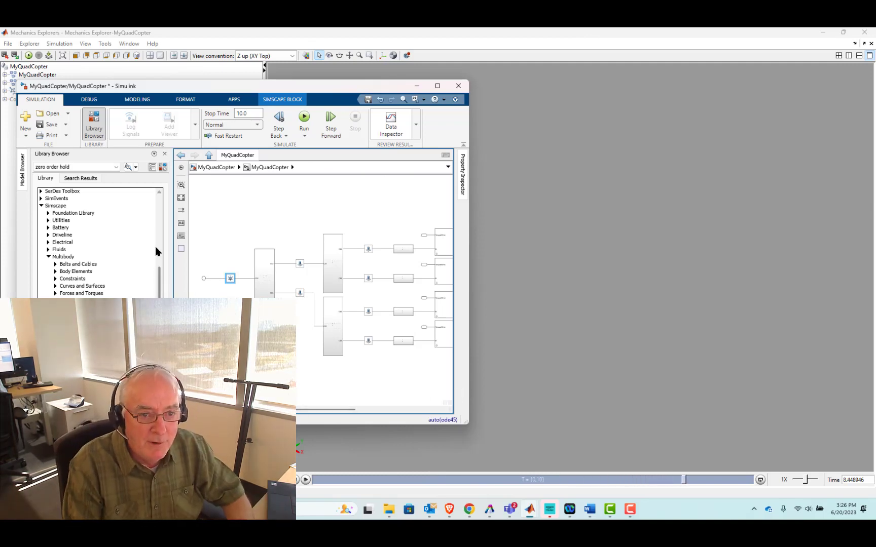
{"action": "left_click", "coordinate": [165, 154]}
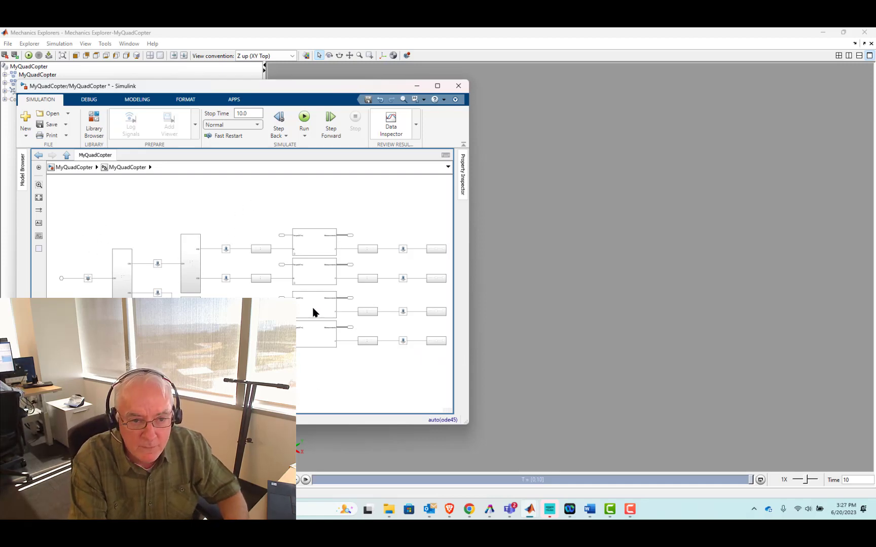
{"action": "left_click", "coordinate": [81, 167]}
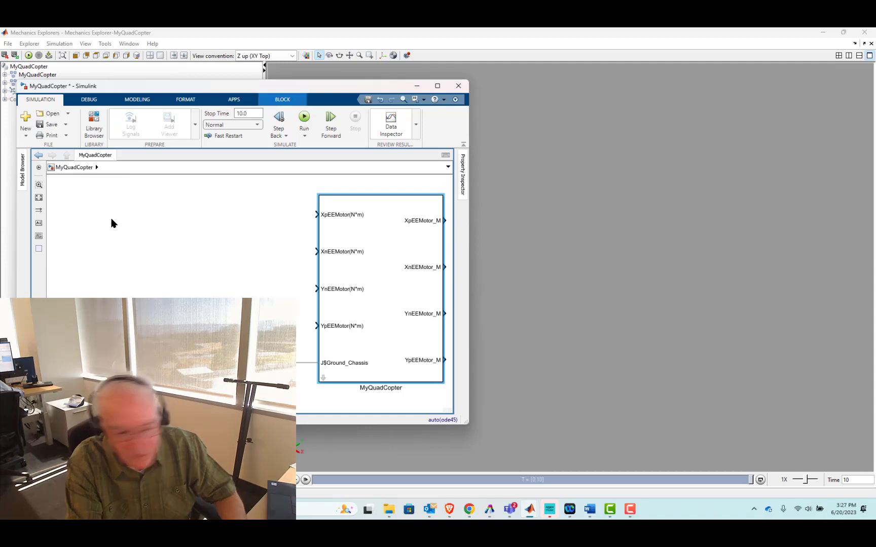